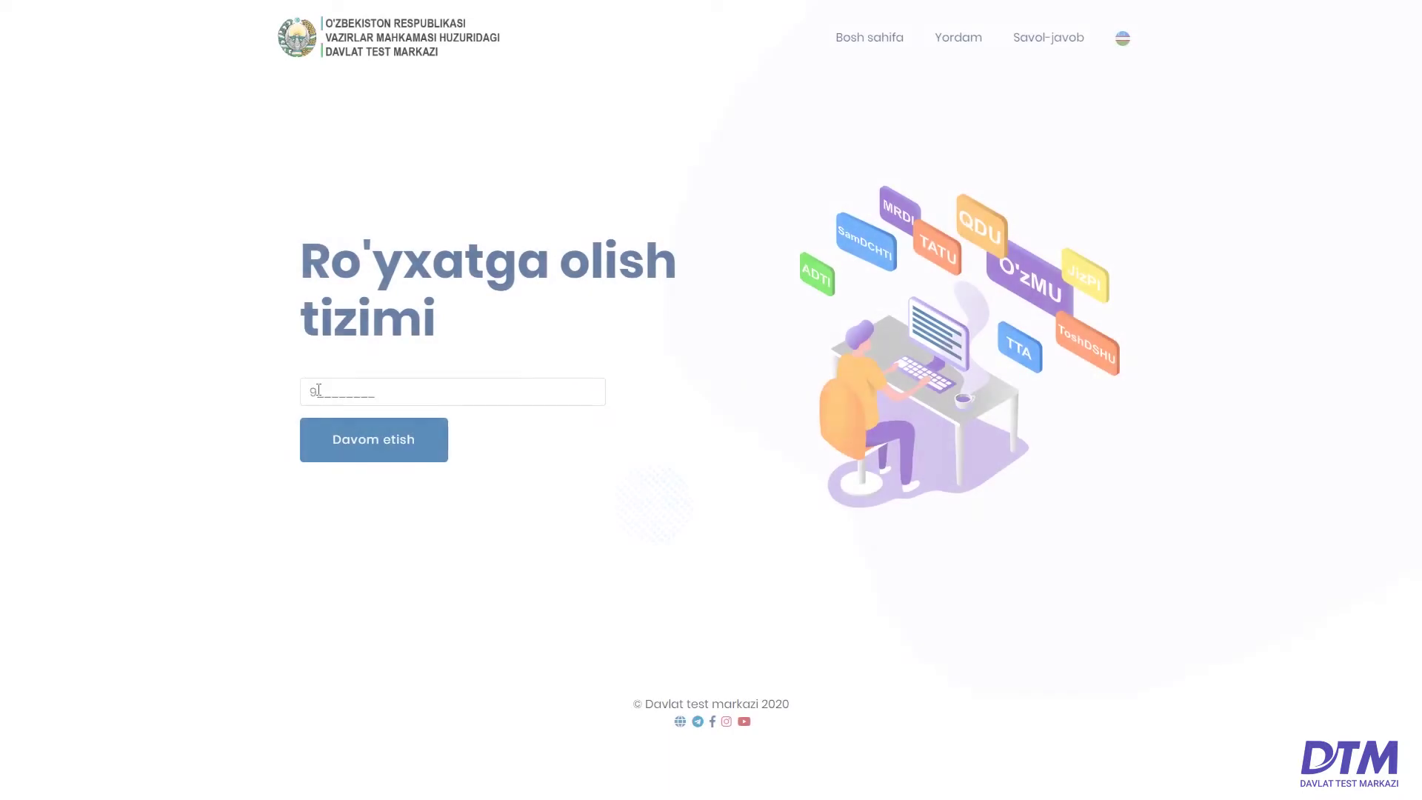
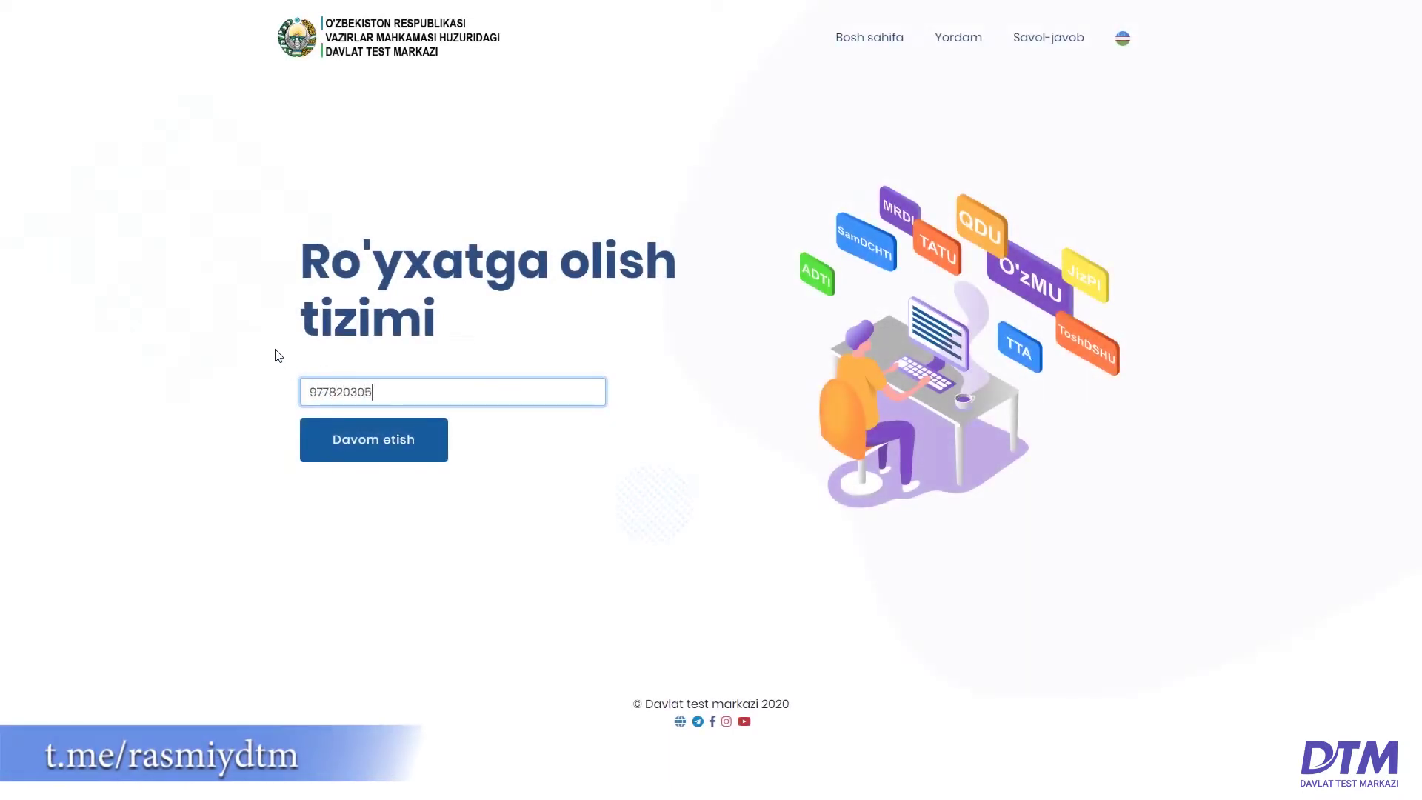
Enter the account phone number, continue, and type the account password.
left_click(370, 444)
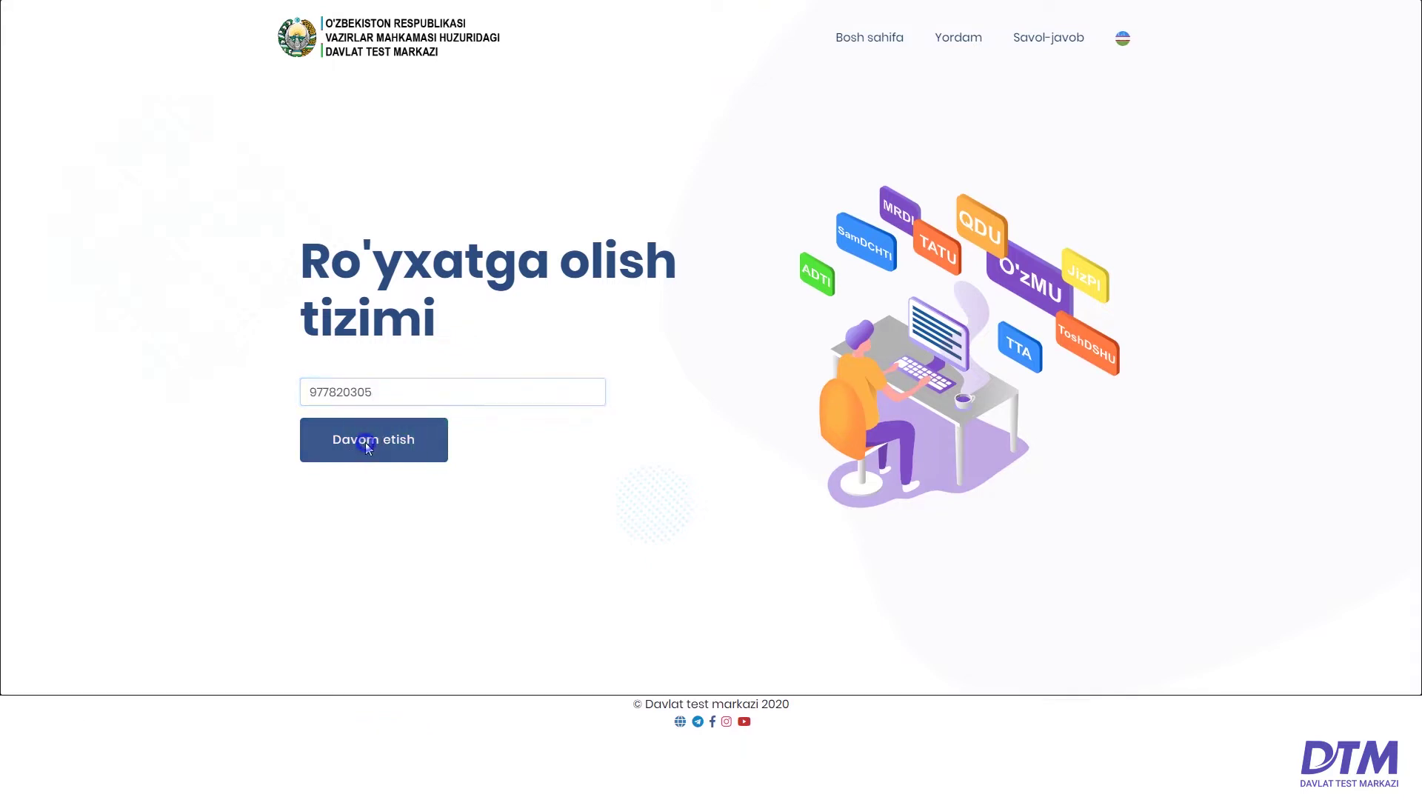
left_click(321, 348)
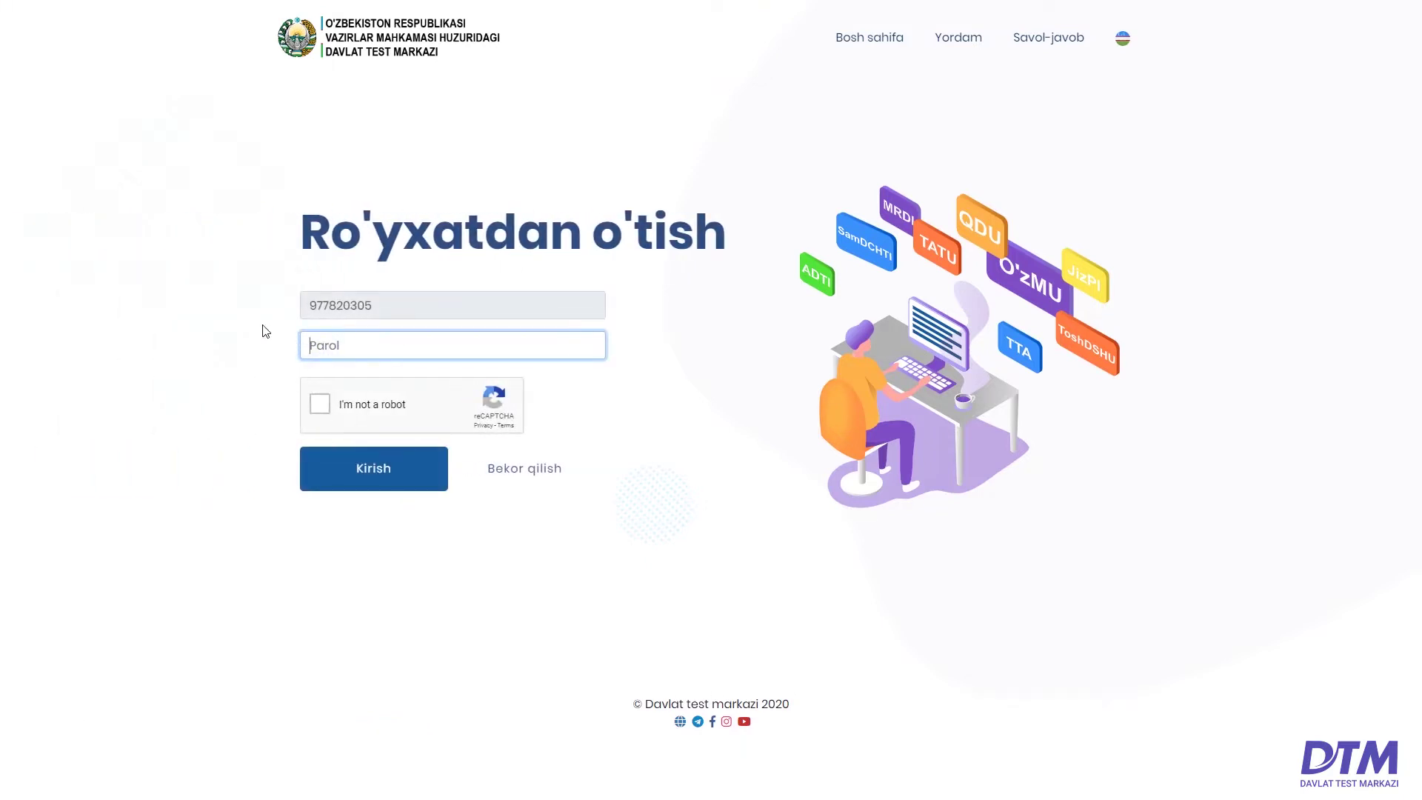
type("•")
Pass the reCAPTCHA traffic-light challenge and submit the Kirish login form.
left_click(320, 405)
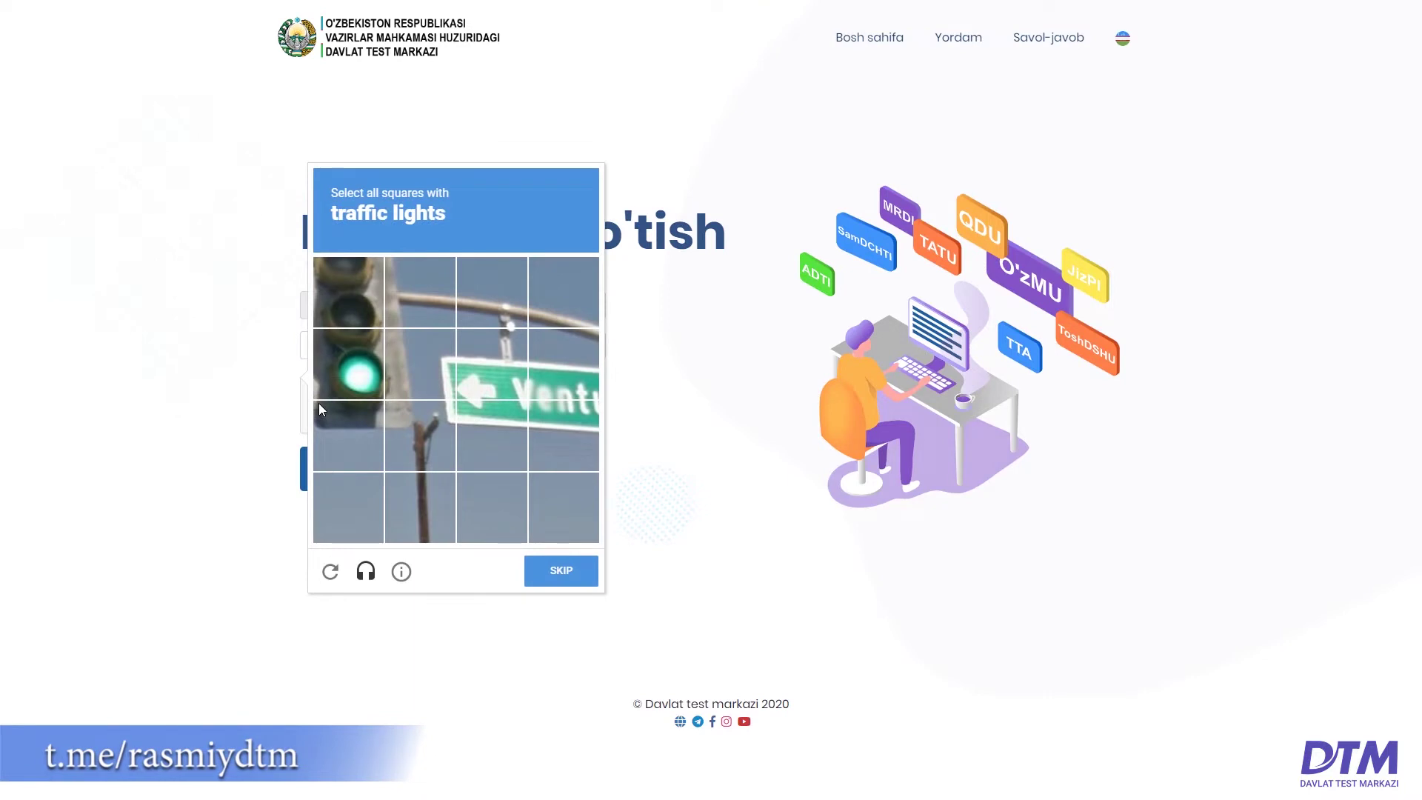
left_click(344, 374)
left_click(353, 309)
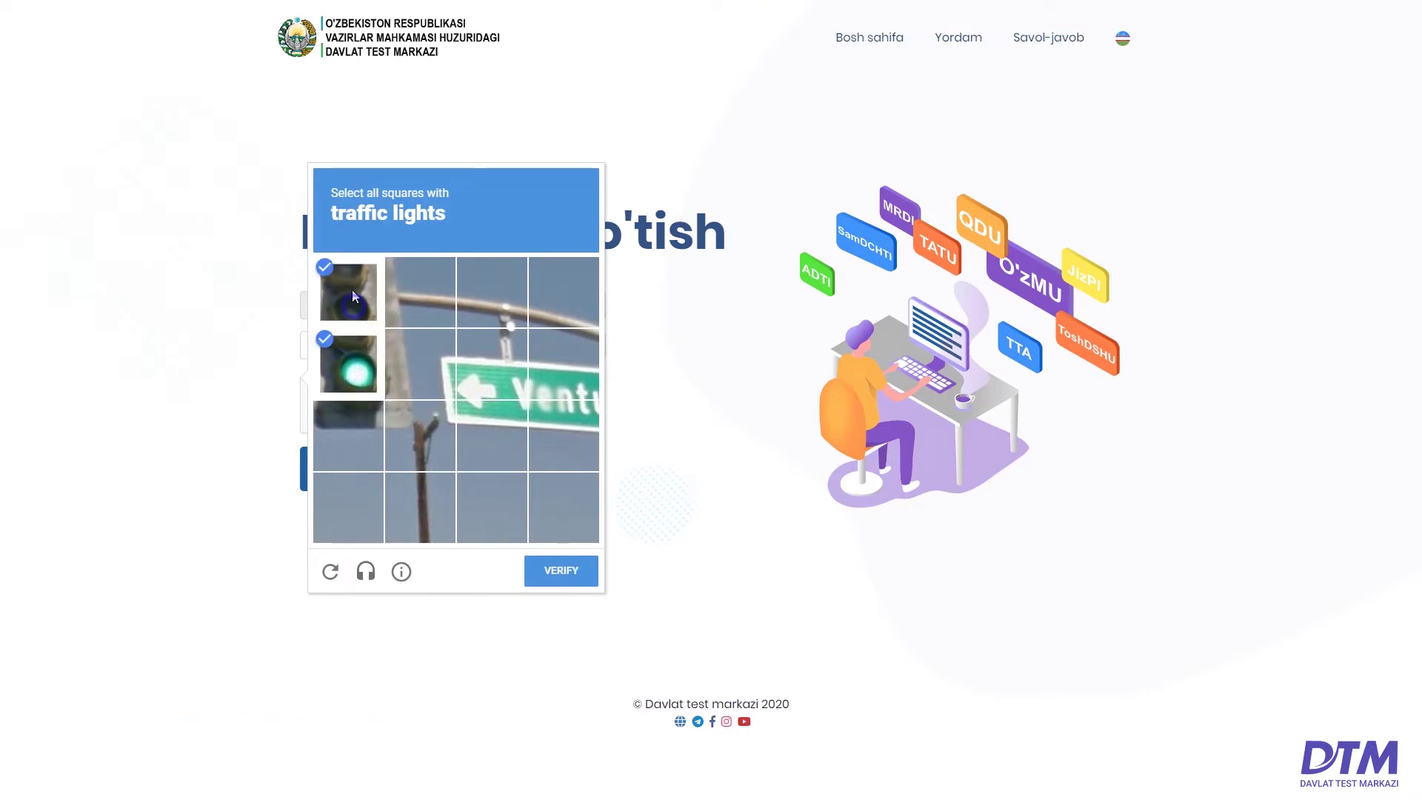
left_click(567, 577)
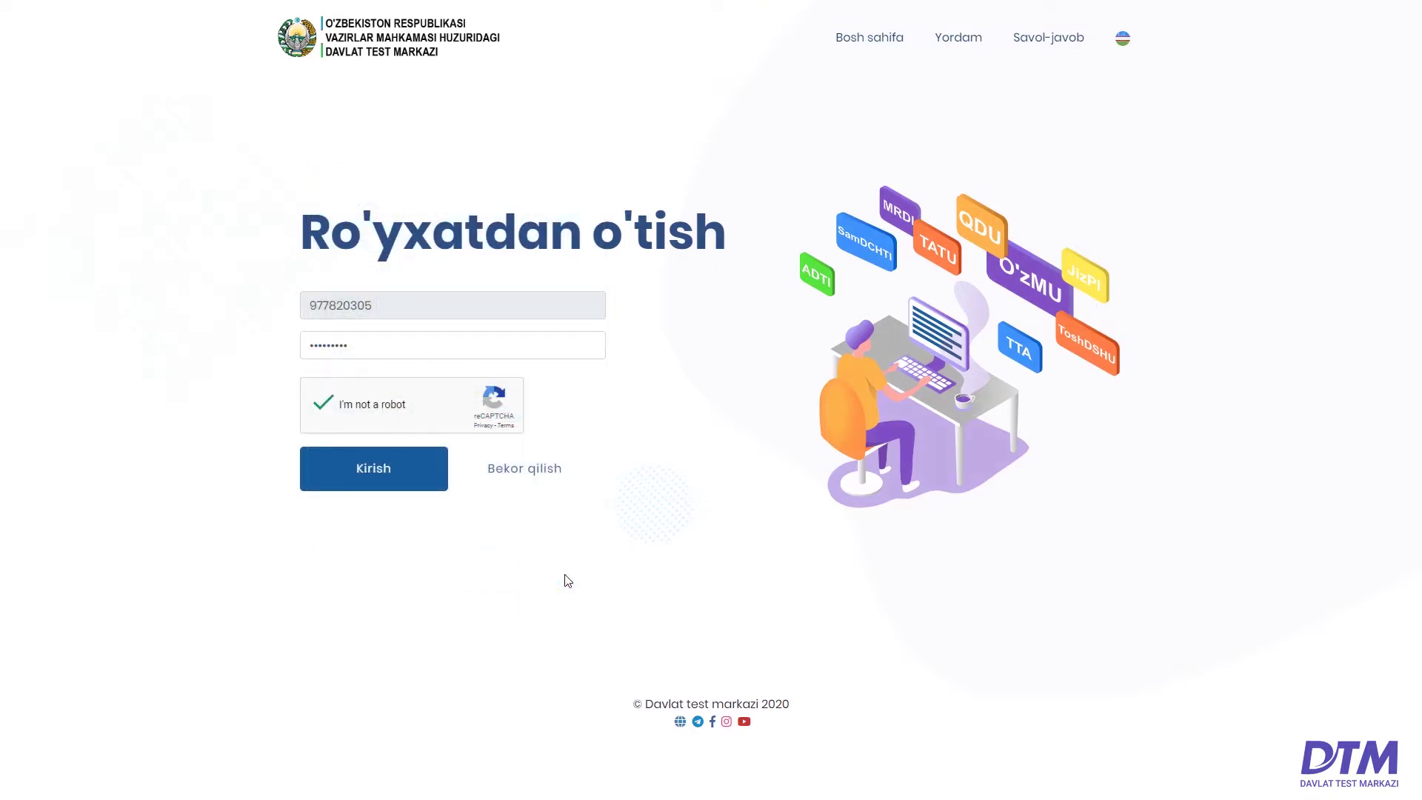
left_click(380, 478)
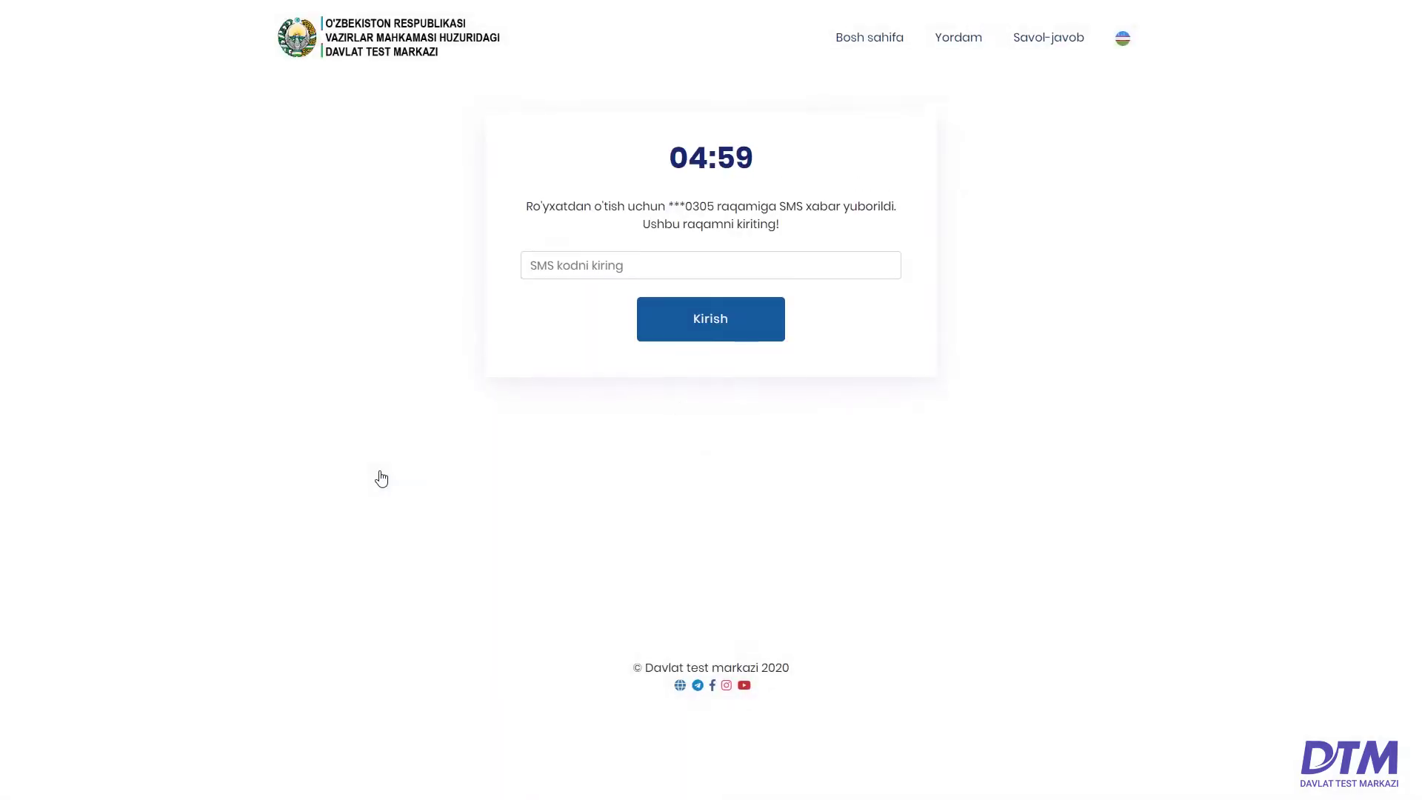
Enter the received SMS verification code and confirm it with Kirish.
left_click(536, 264)
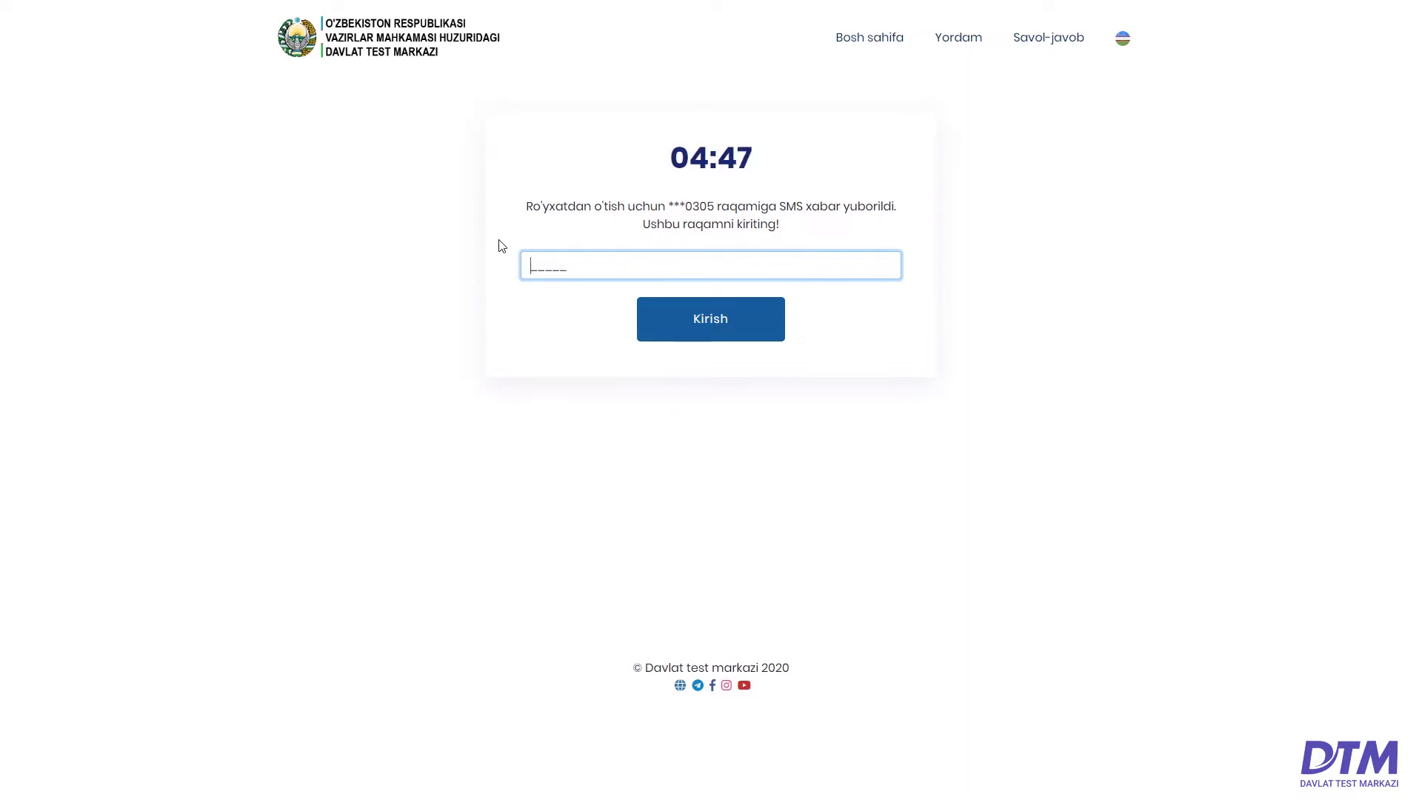
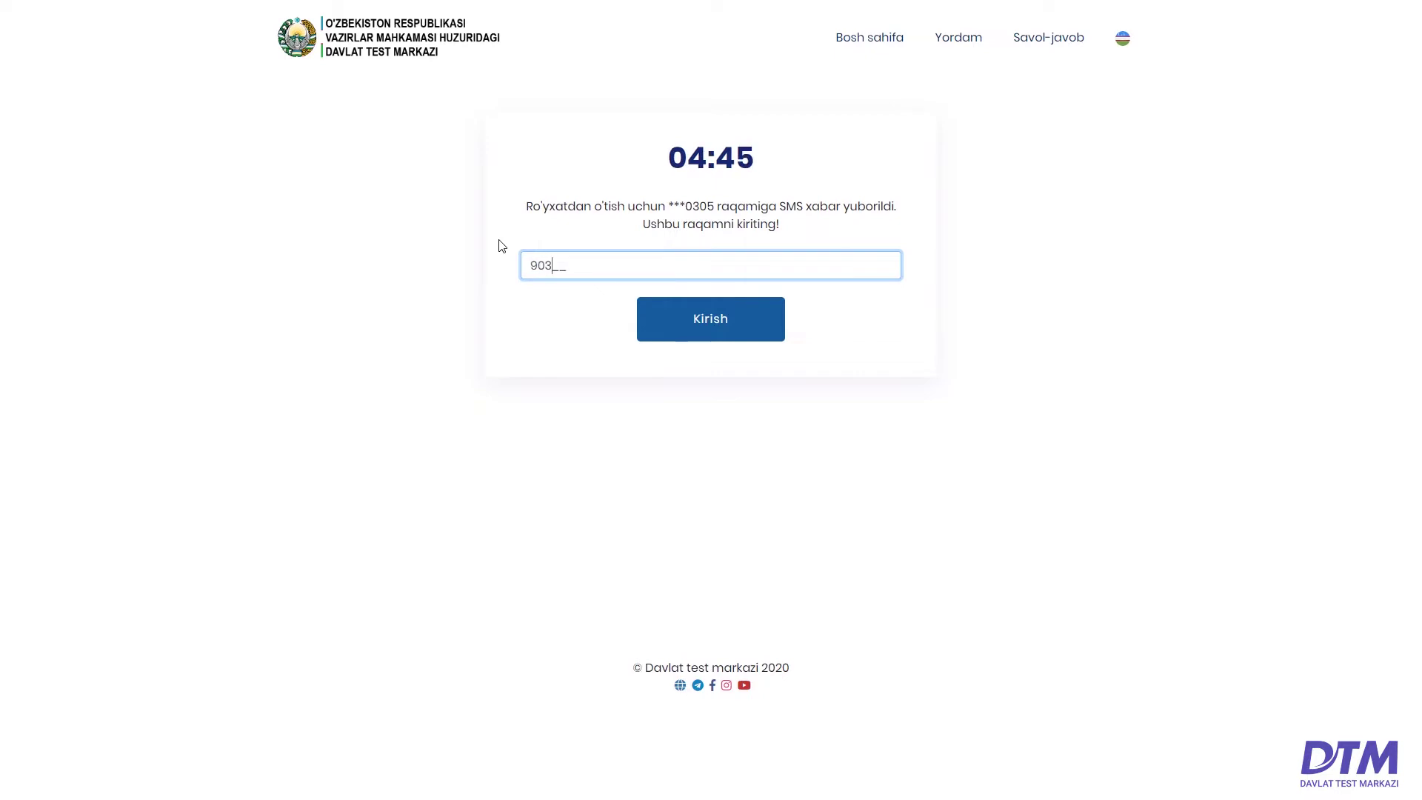
left_click(702, 318)
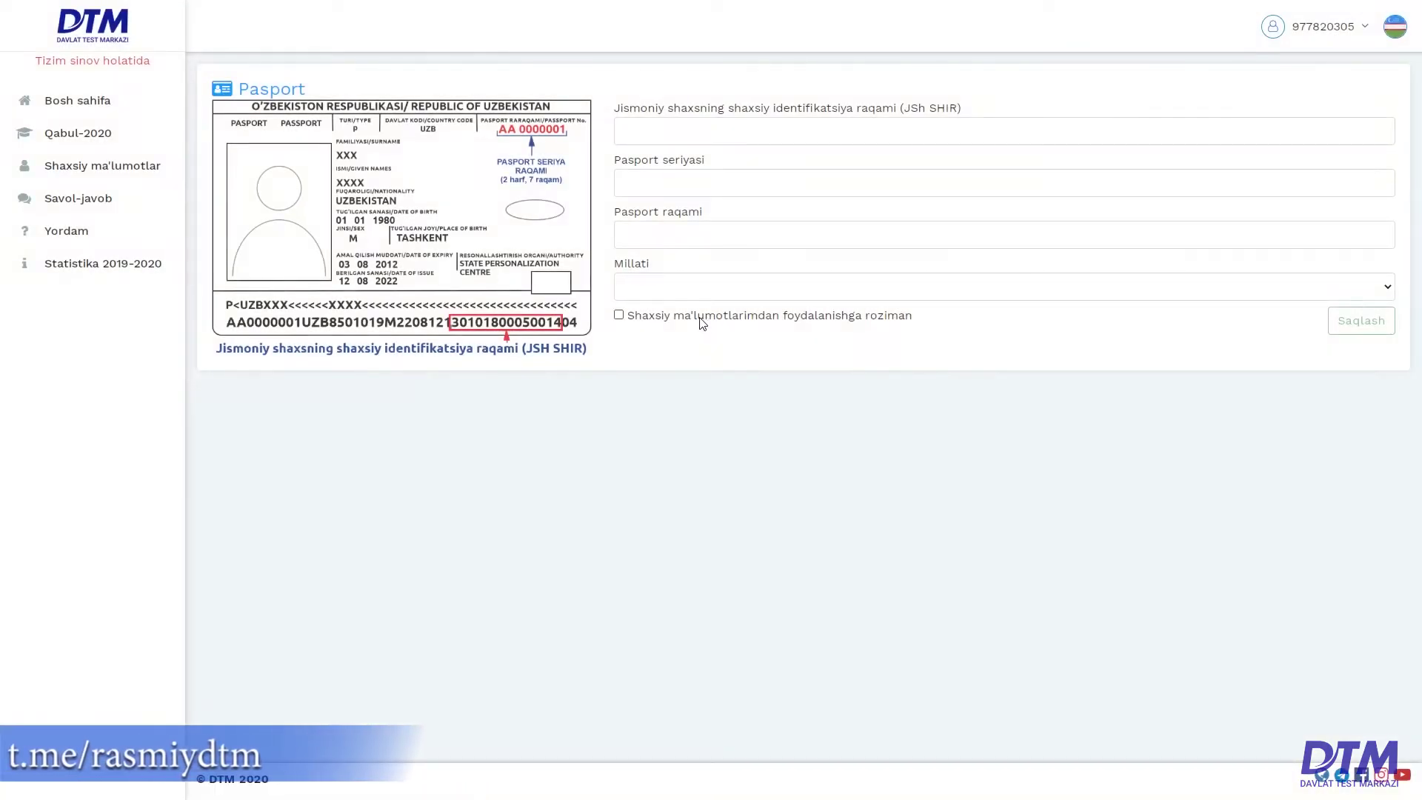
Enter the personal identification number (JShSHIR), passport series and passport number.
left_click(622, 129)
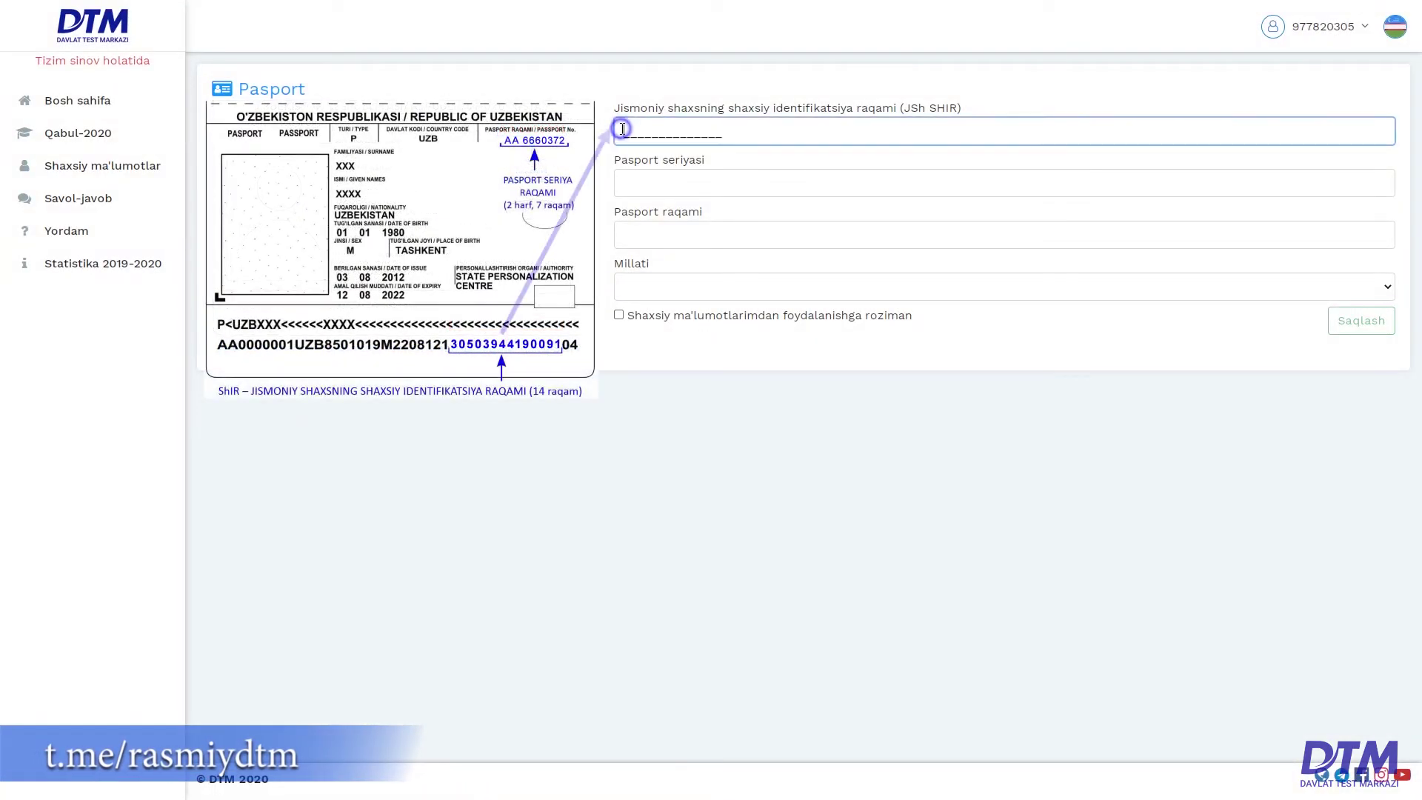
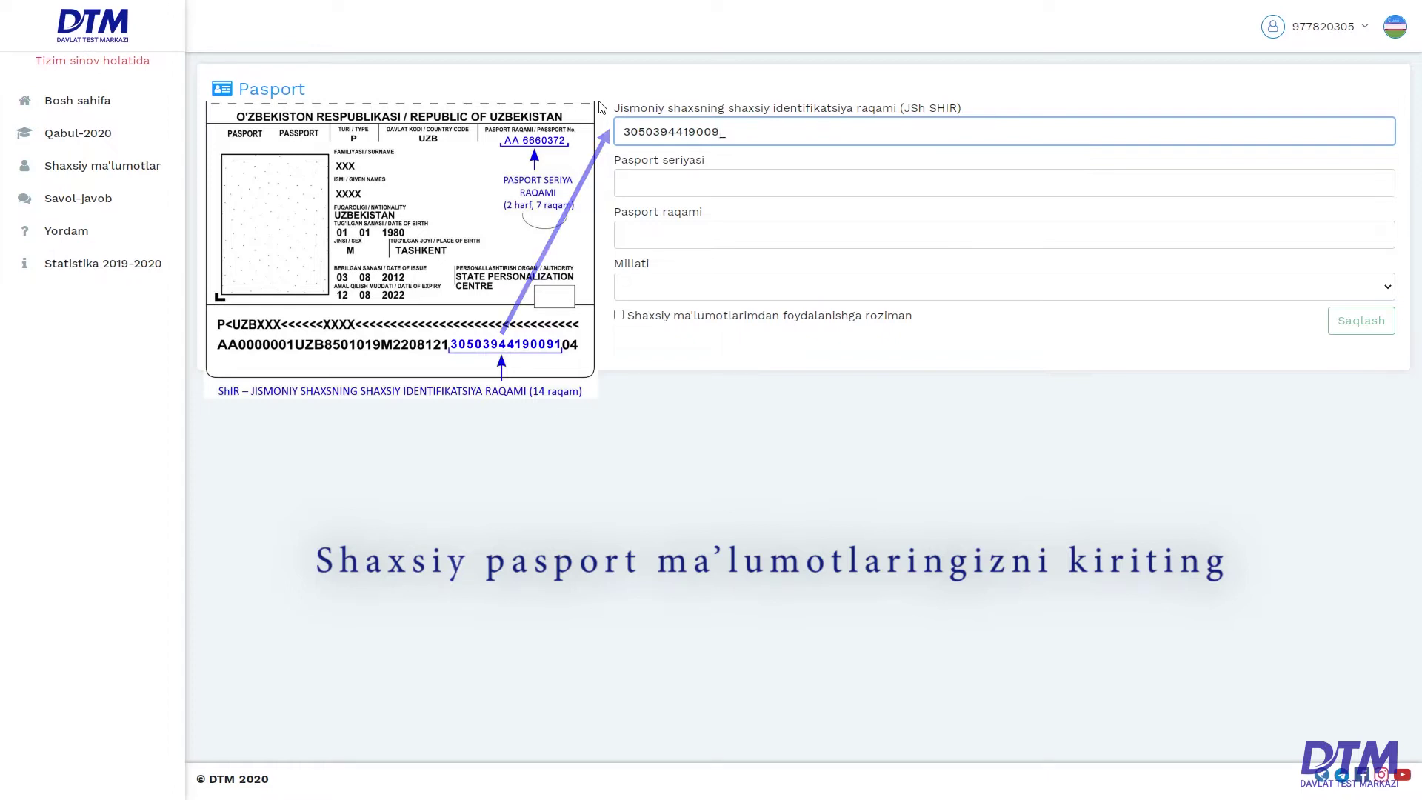
key("Tab")
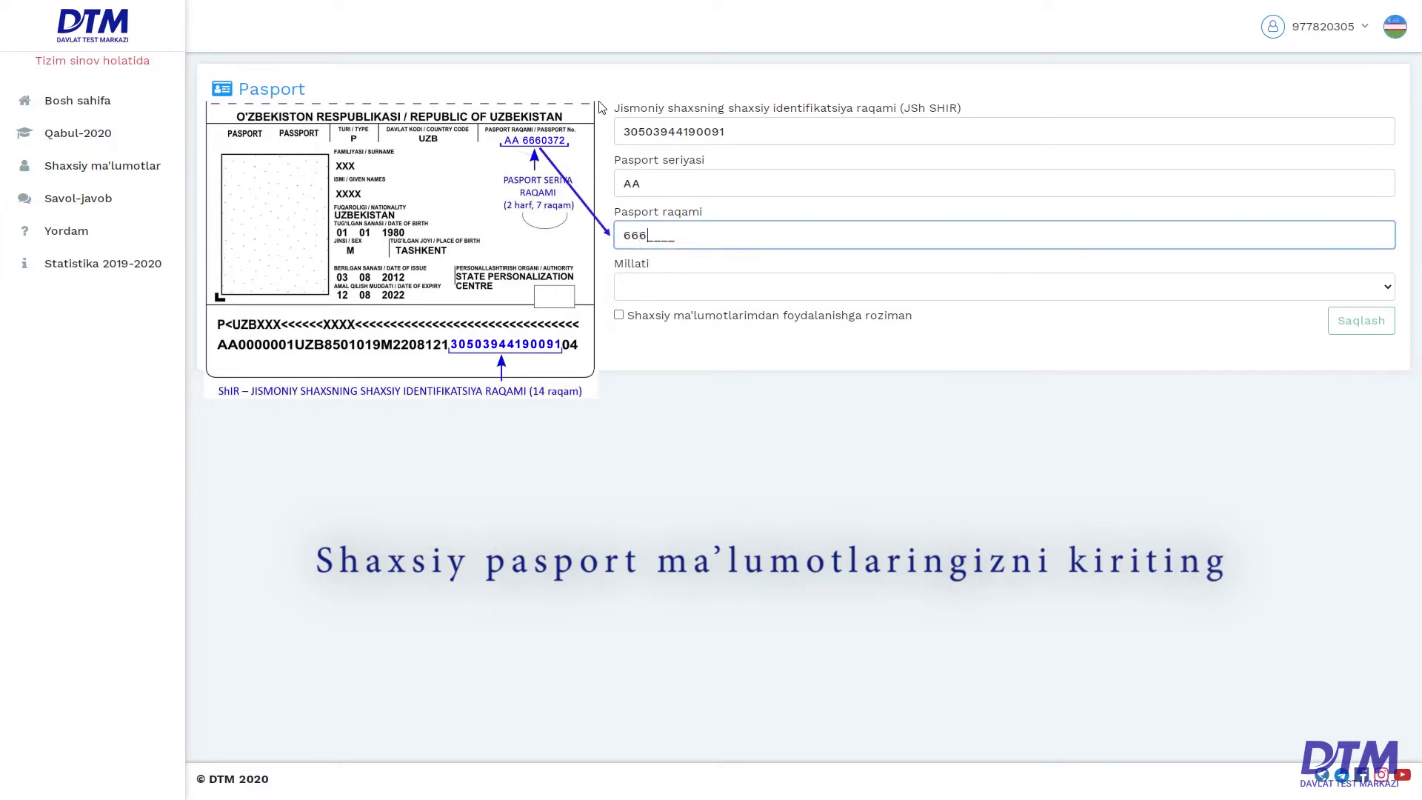
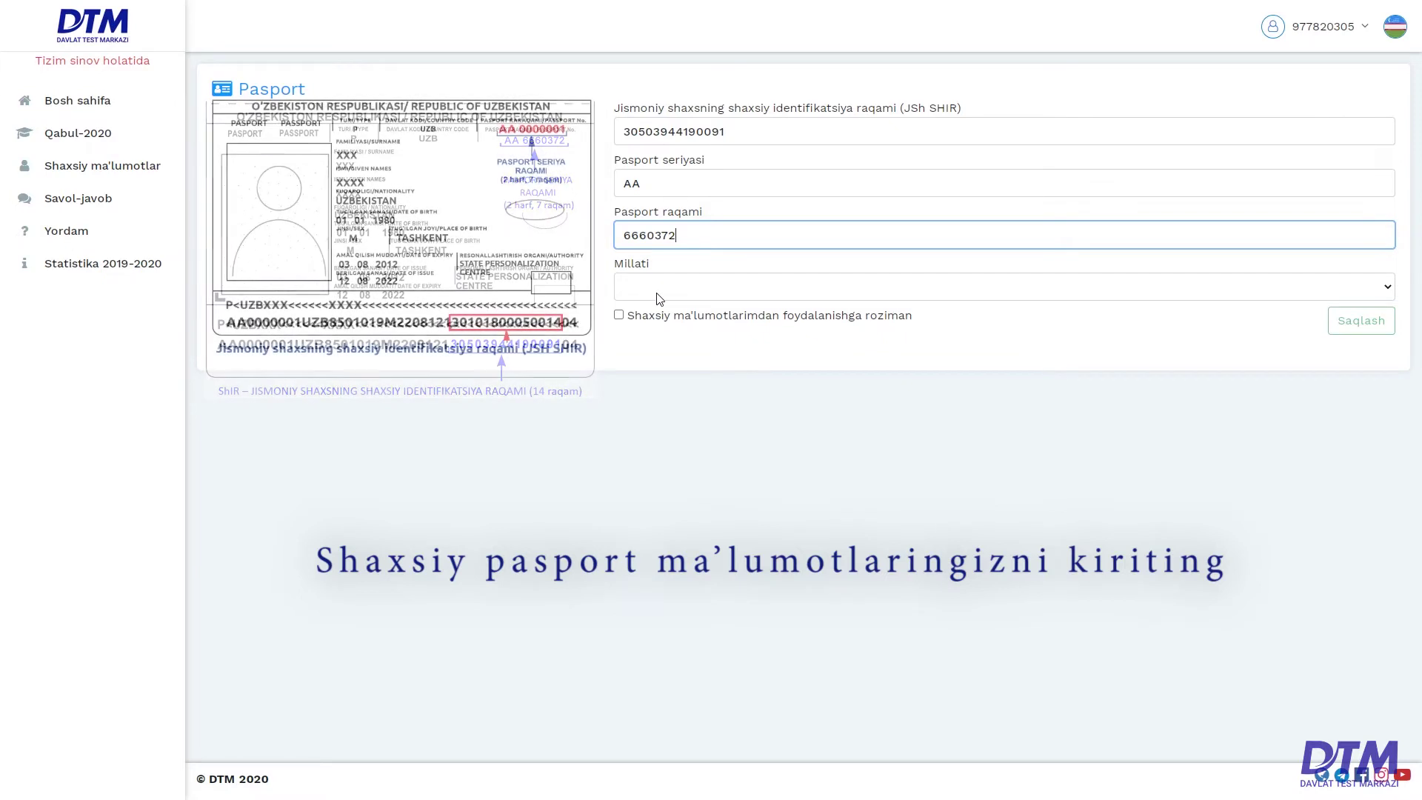
Set Millati to O'zbek, accept personal data use, and save the passport details.
left_click(659, 298)
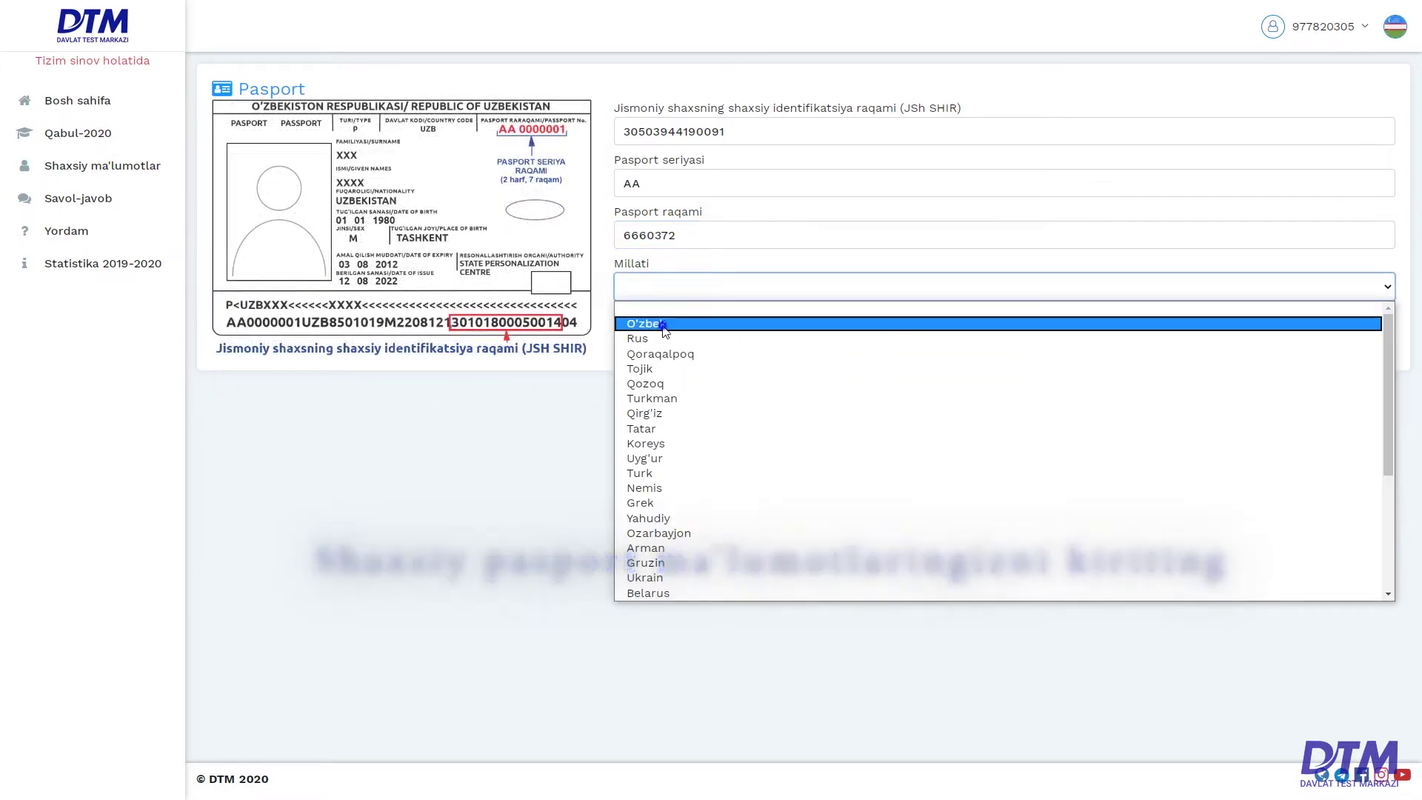
left_click(665, 329)
left_click(619, 316)
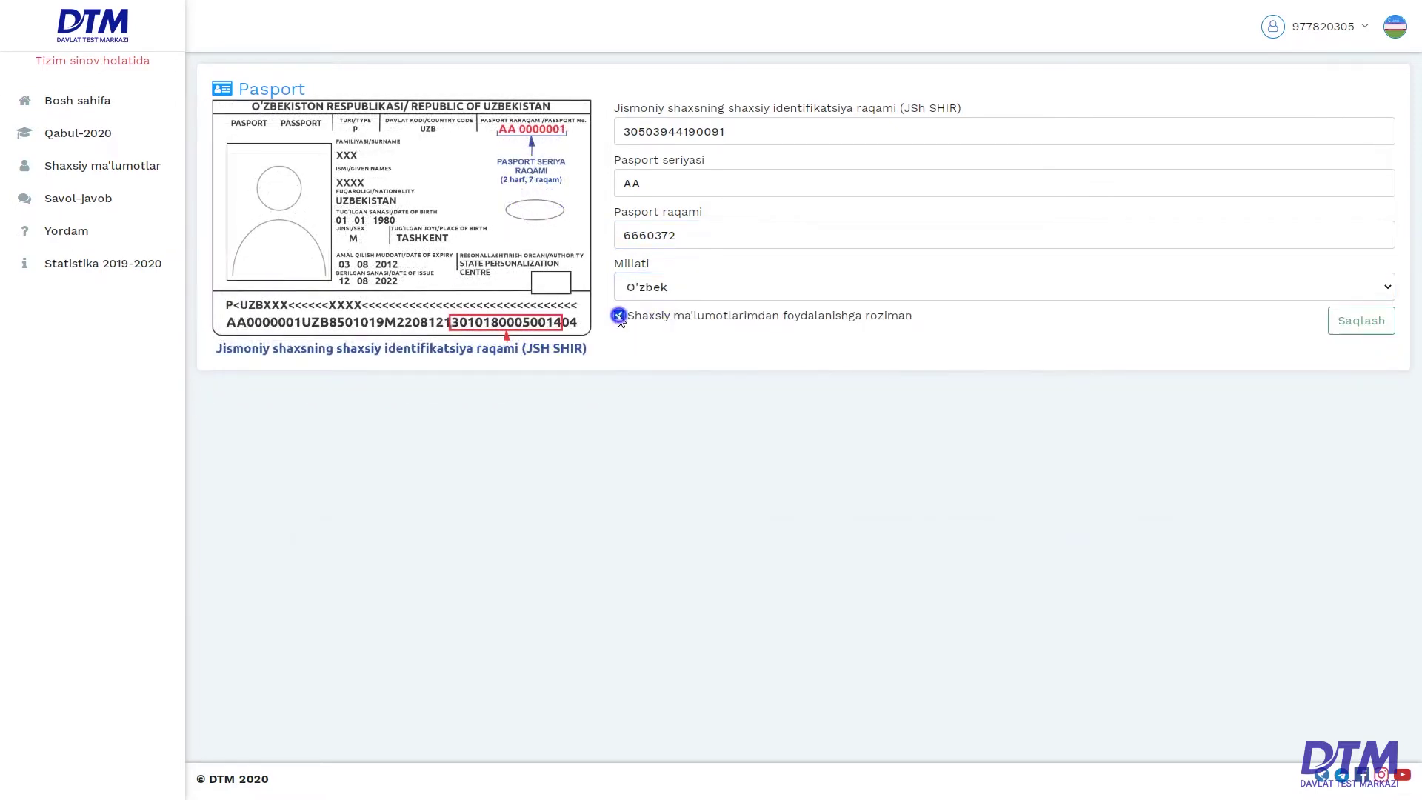
left_click(1358, 332)
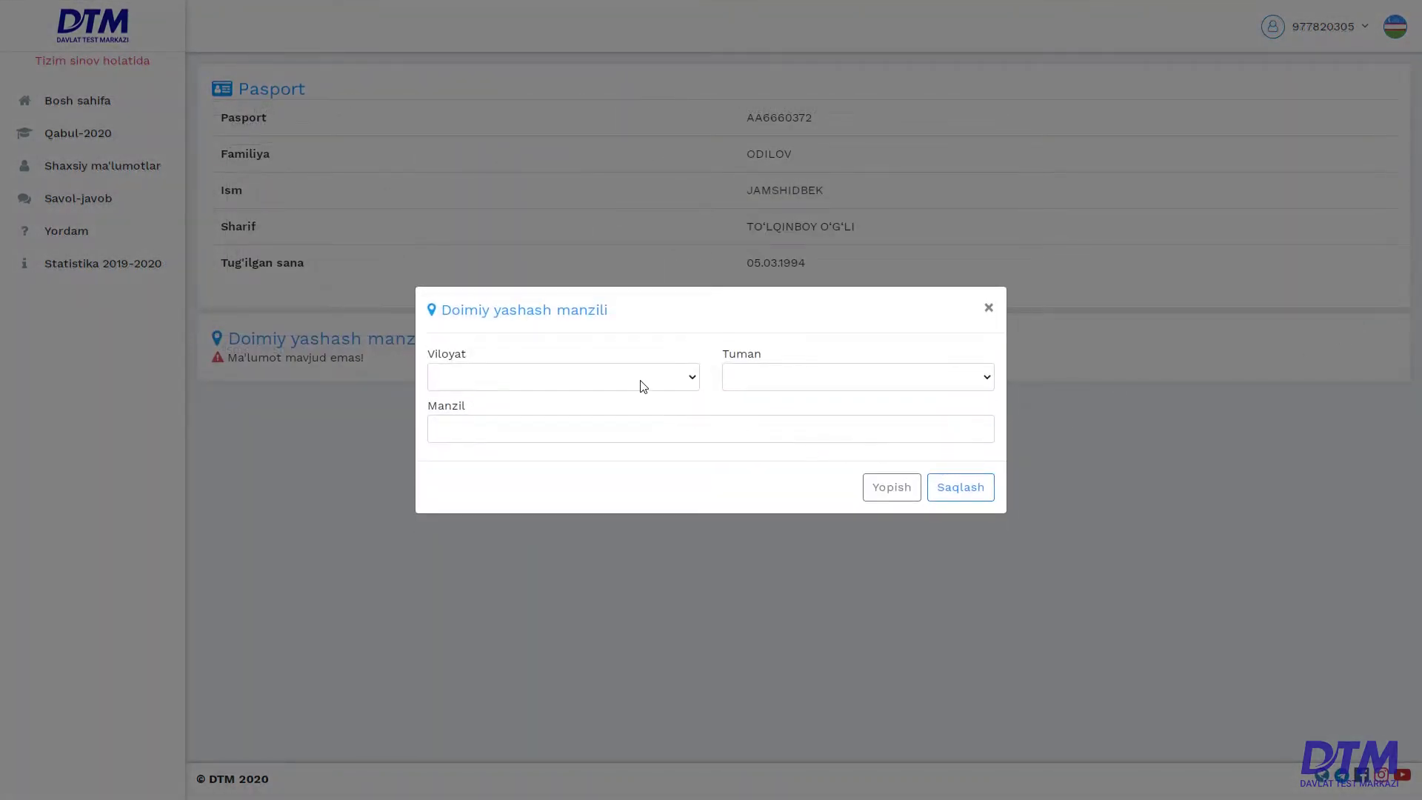
Choose Farg'ona viloyati and Quva tumani, then enter the street address in Manzil.
left_click(642, 386)
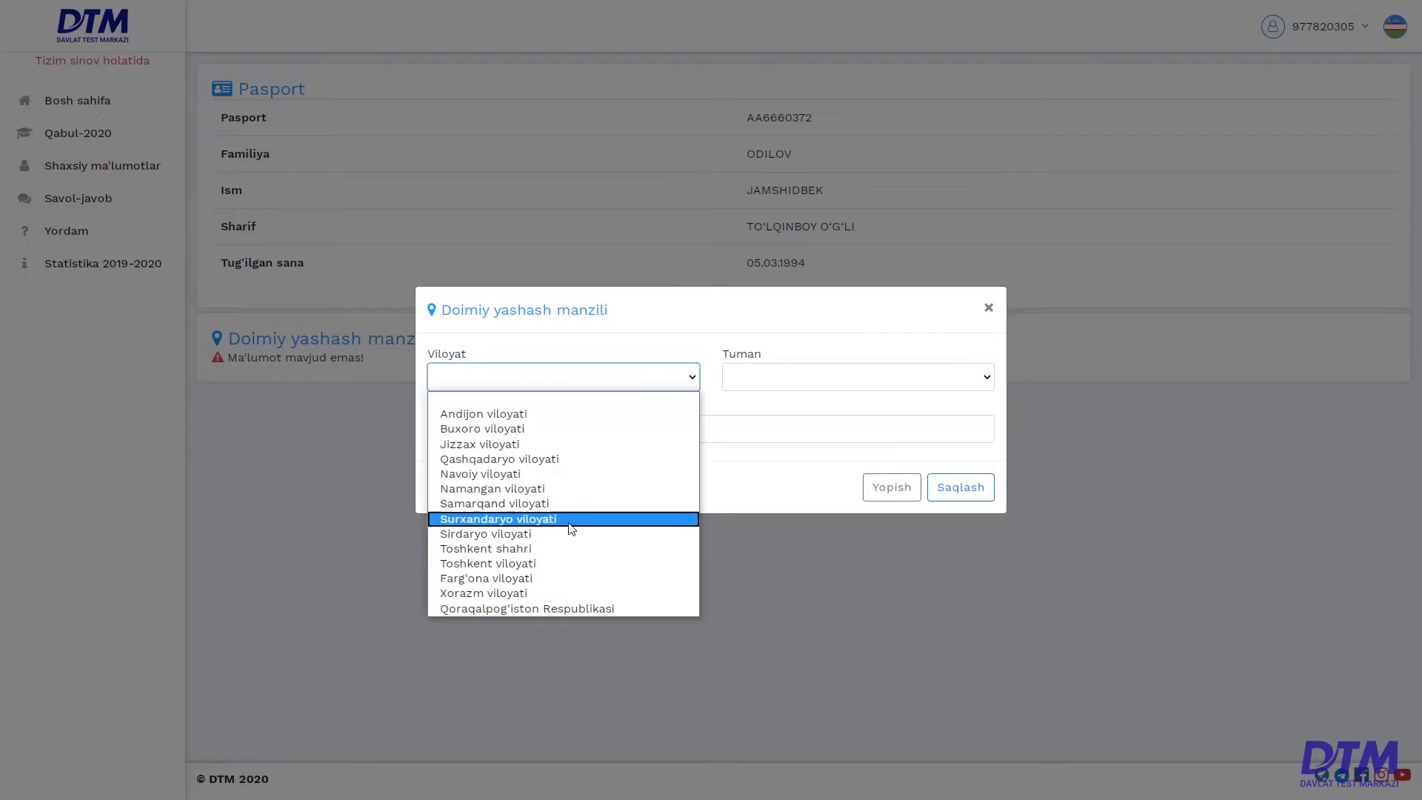
left_click(565, 578)
left_click(785, 379)
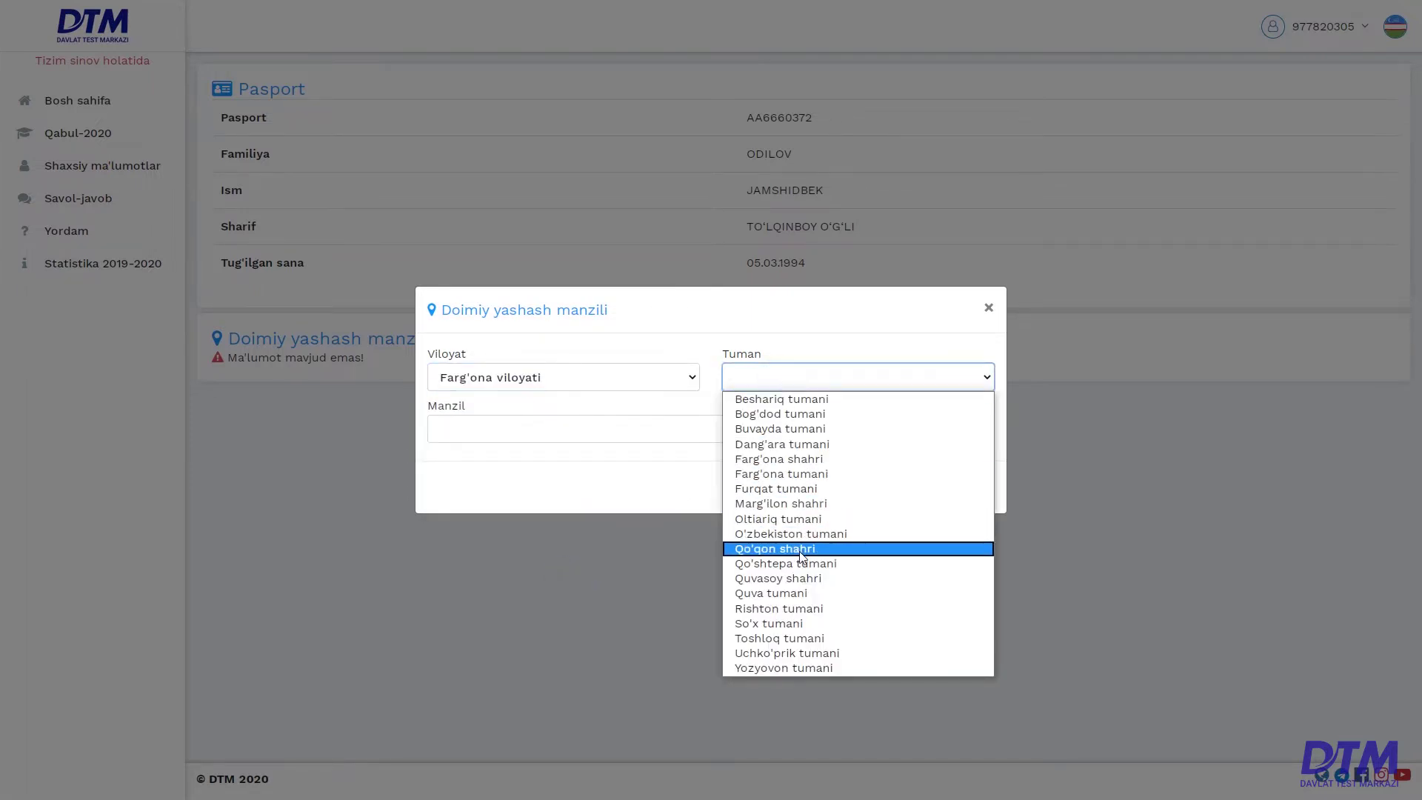
left_click(795, 593)
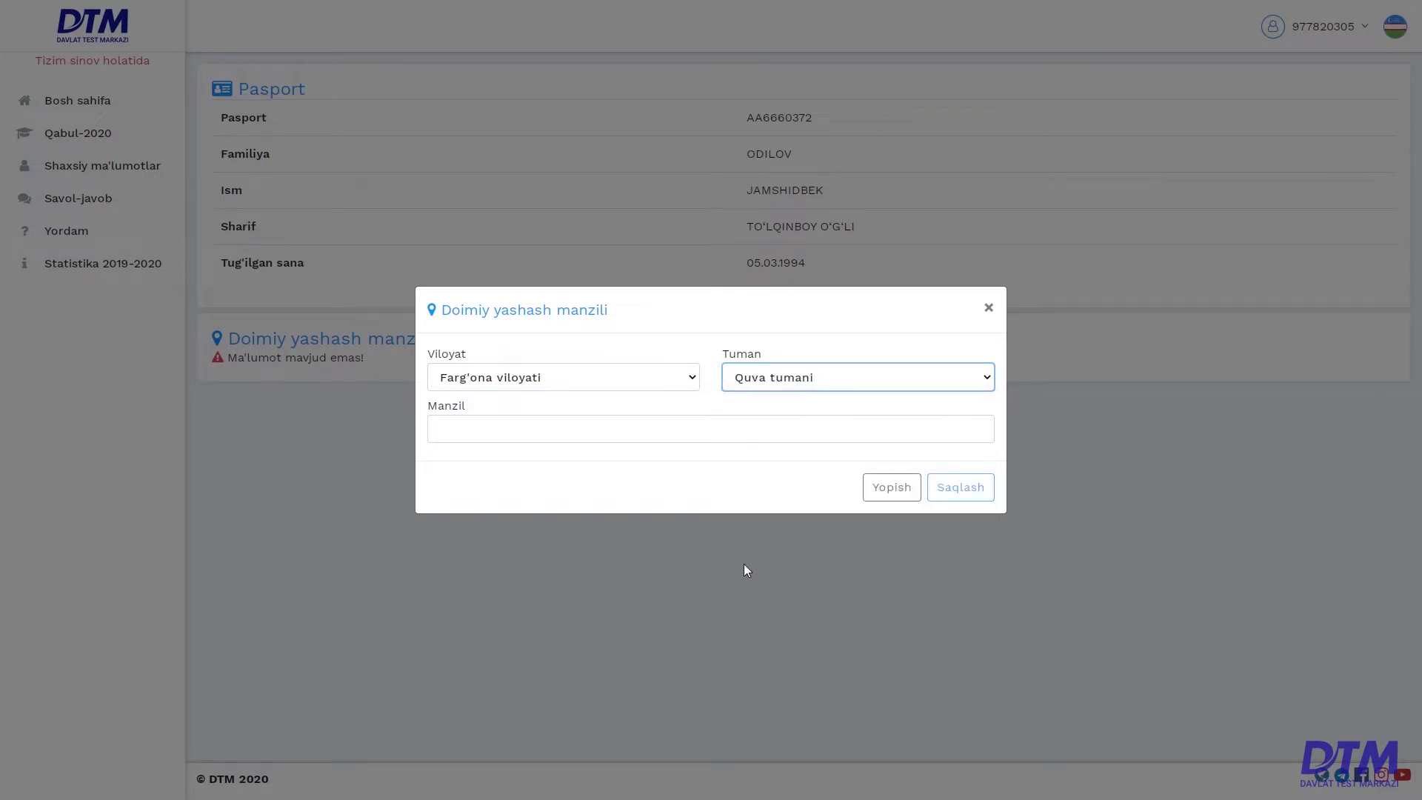
left_click(484, 435)
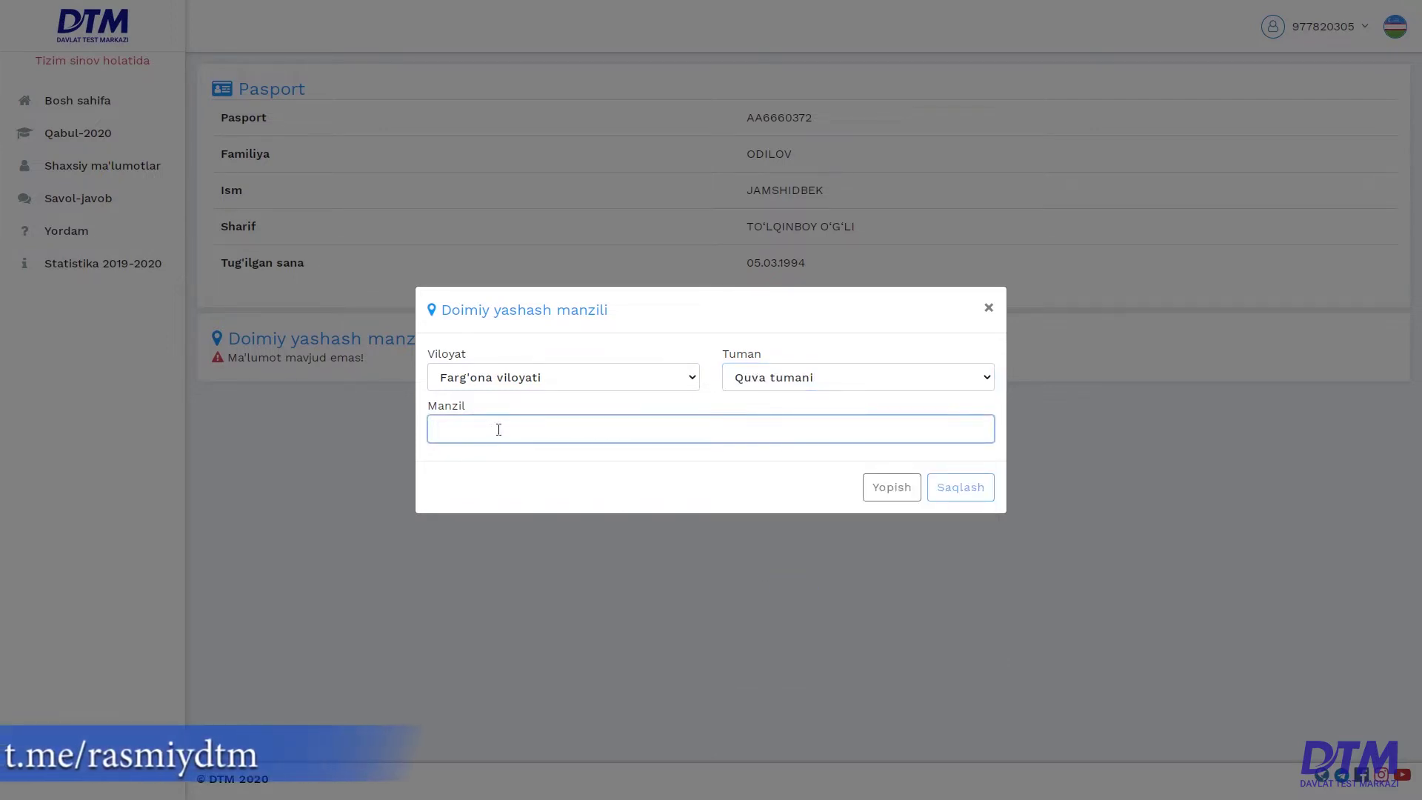
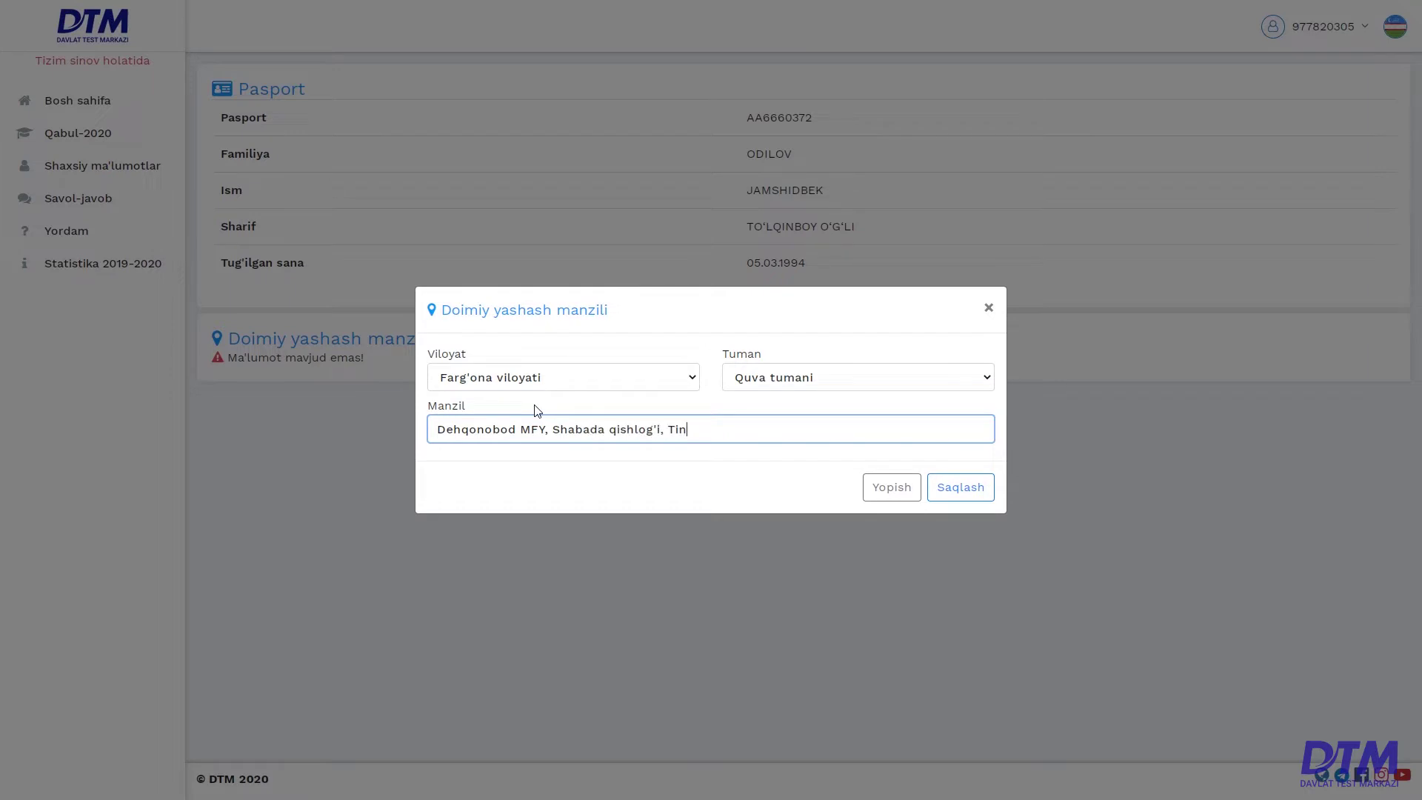
Save the address, then set an Akademik litsey in Farg'ona viloyati, Farg'ona shahri.
left_click(966, 481)
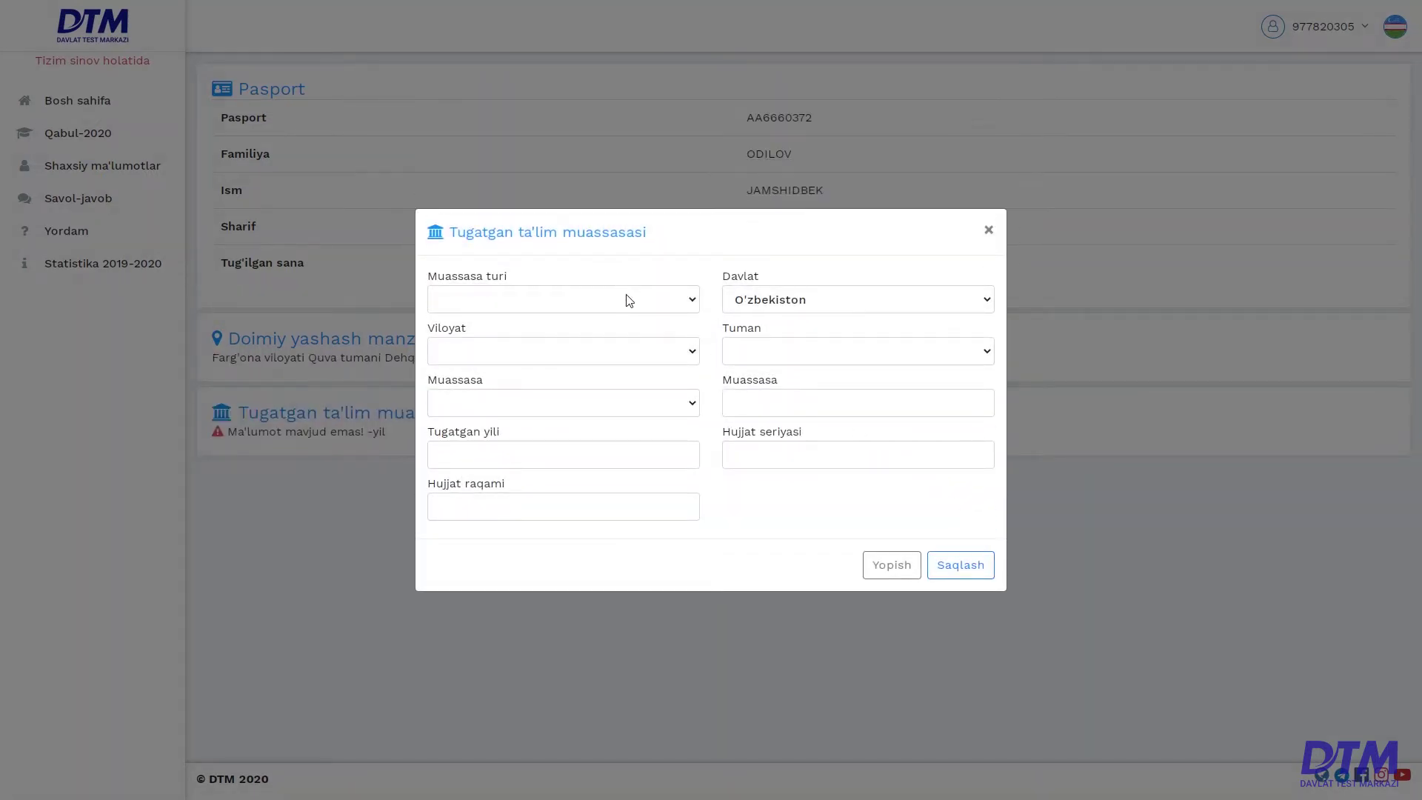
left_click(641, 297)
left_click(635, 365)
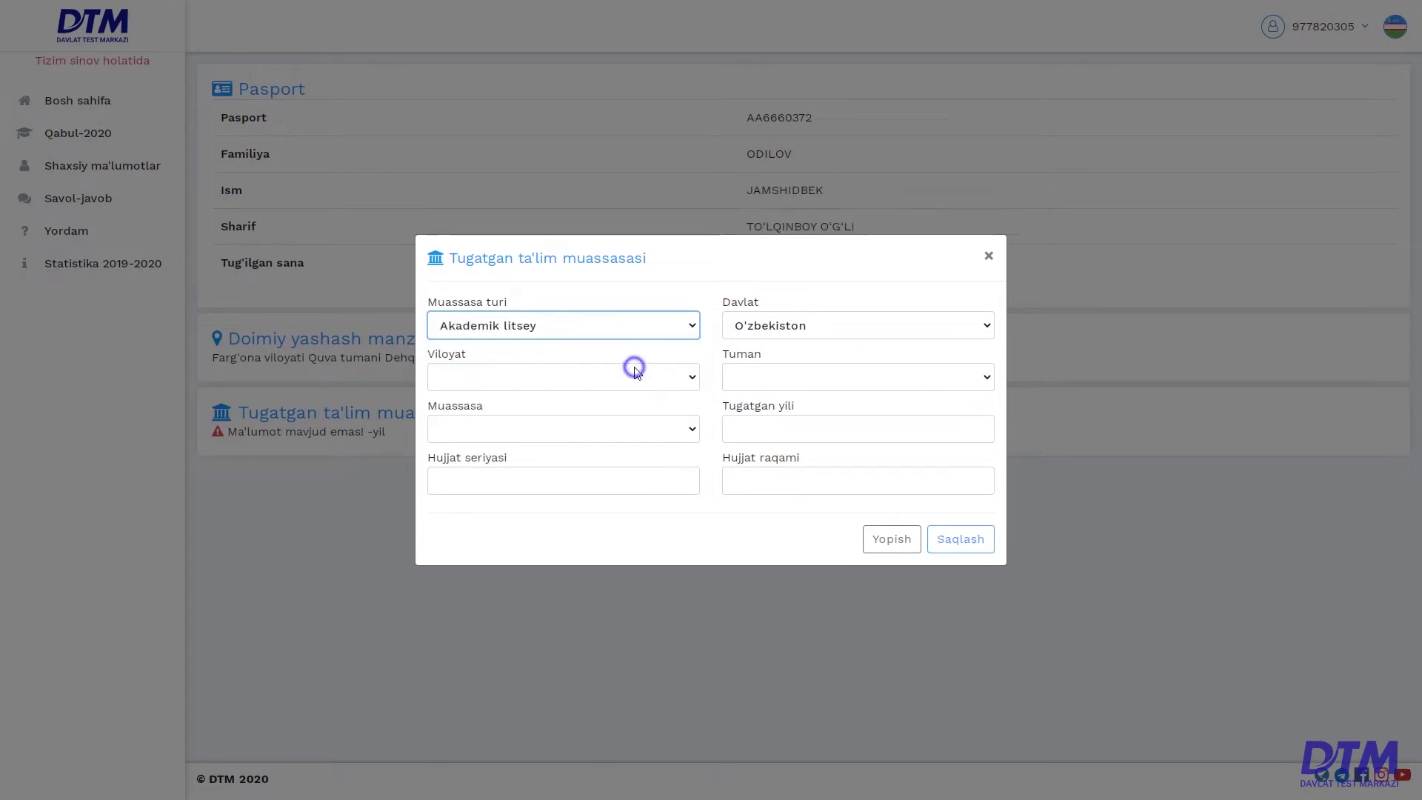
left_click(637, 379)
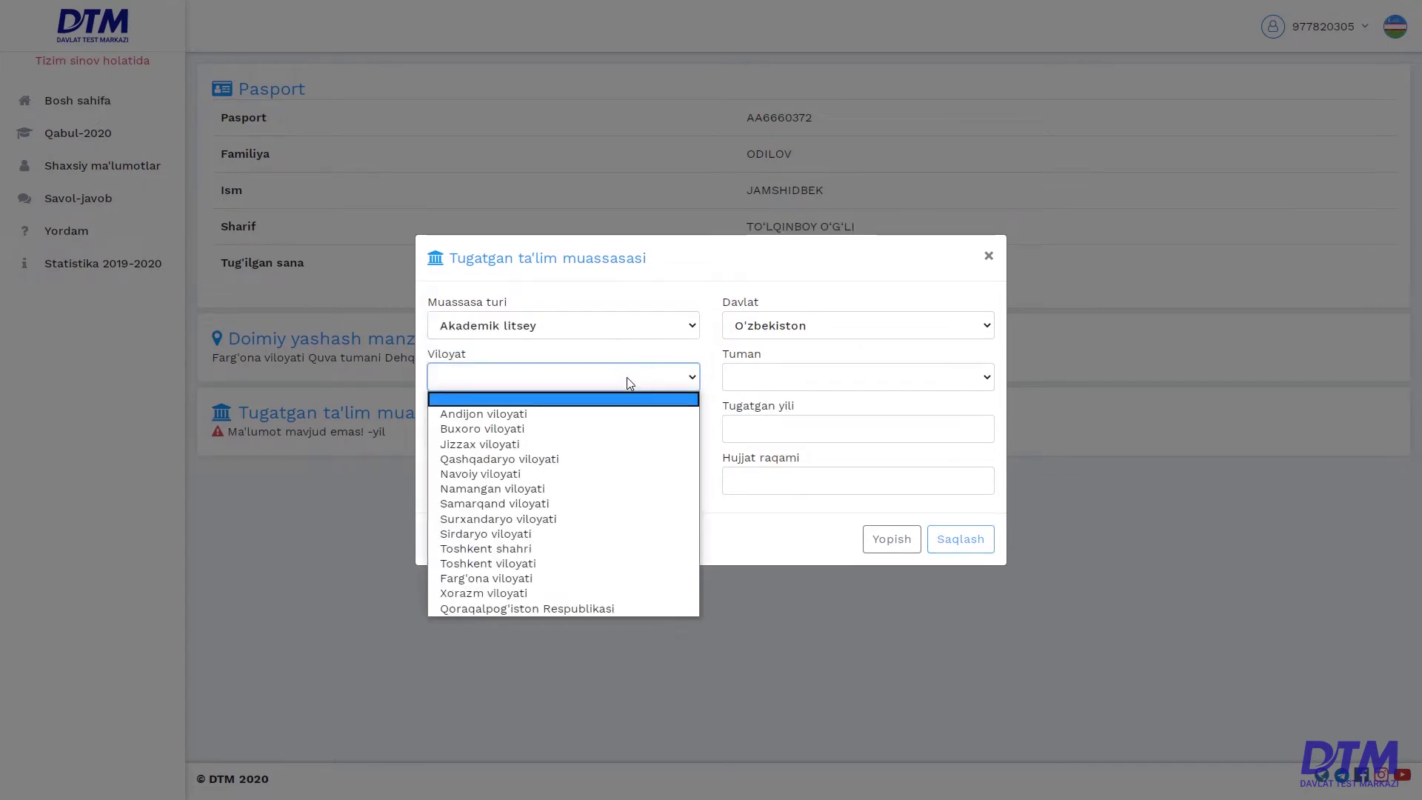
left_click(559, 577)
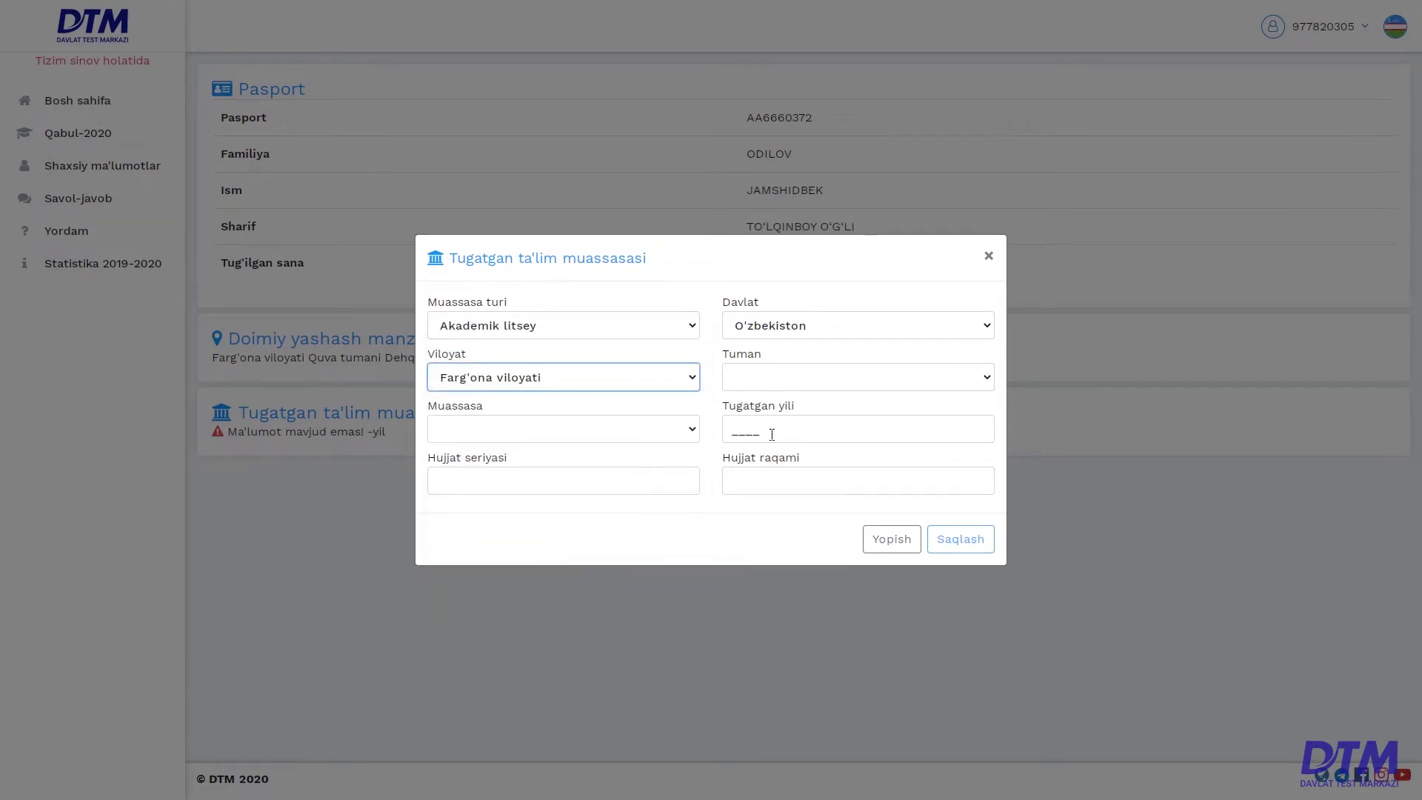
left_click(772, 382)
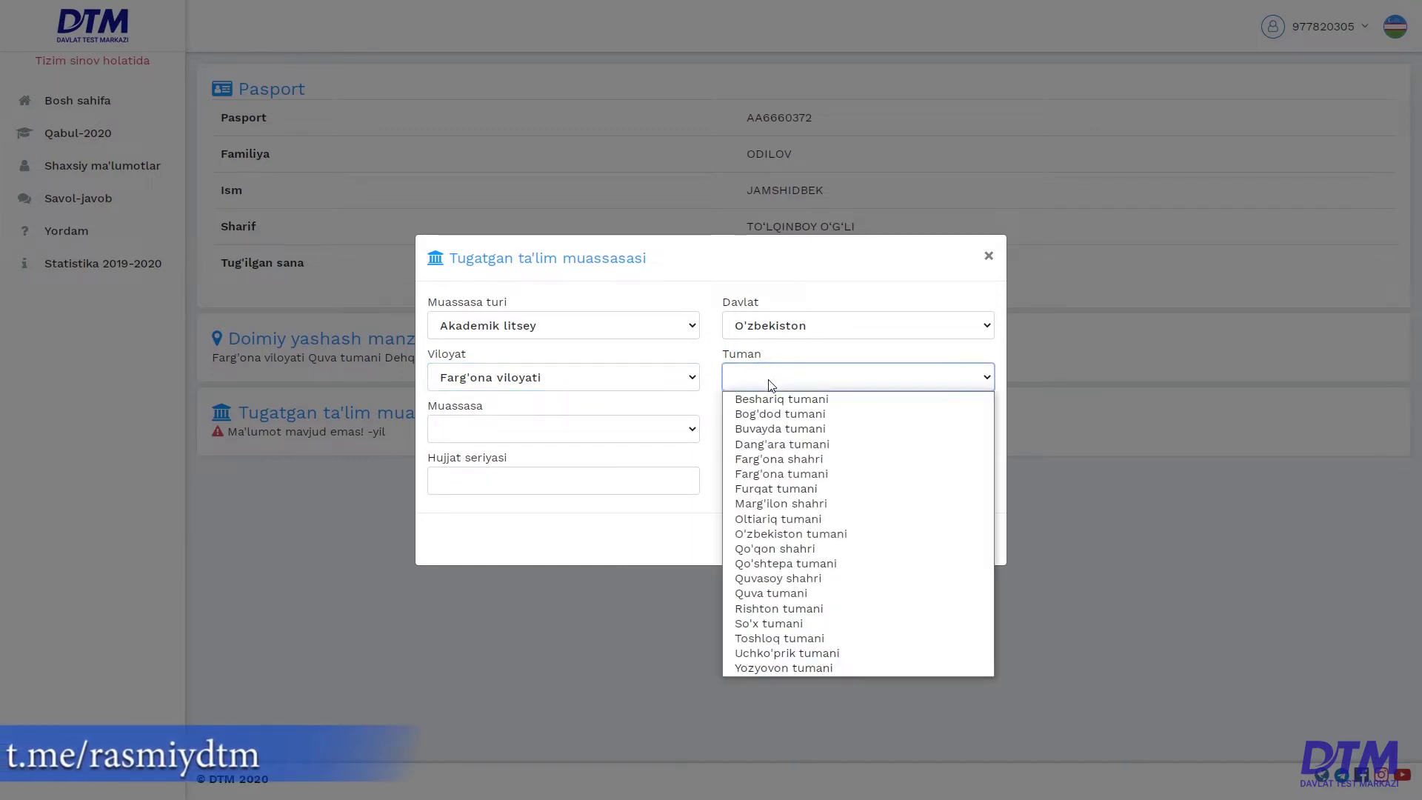
left_click(789, 460)
Pick Farg'ona politexnika instituti qoshidagi 3-son AL, year 2012, enter diploma series and number, and save.
left_click(557, 431)
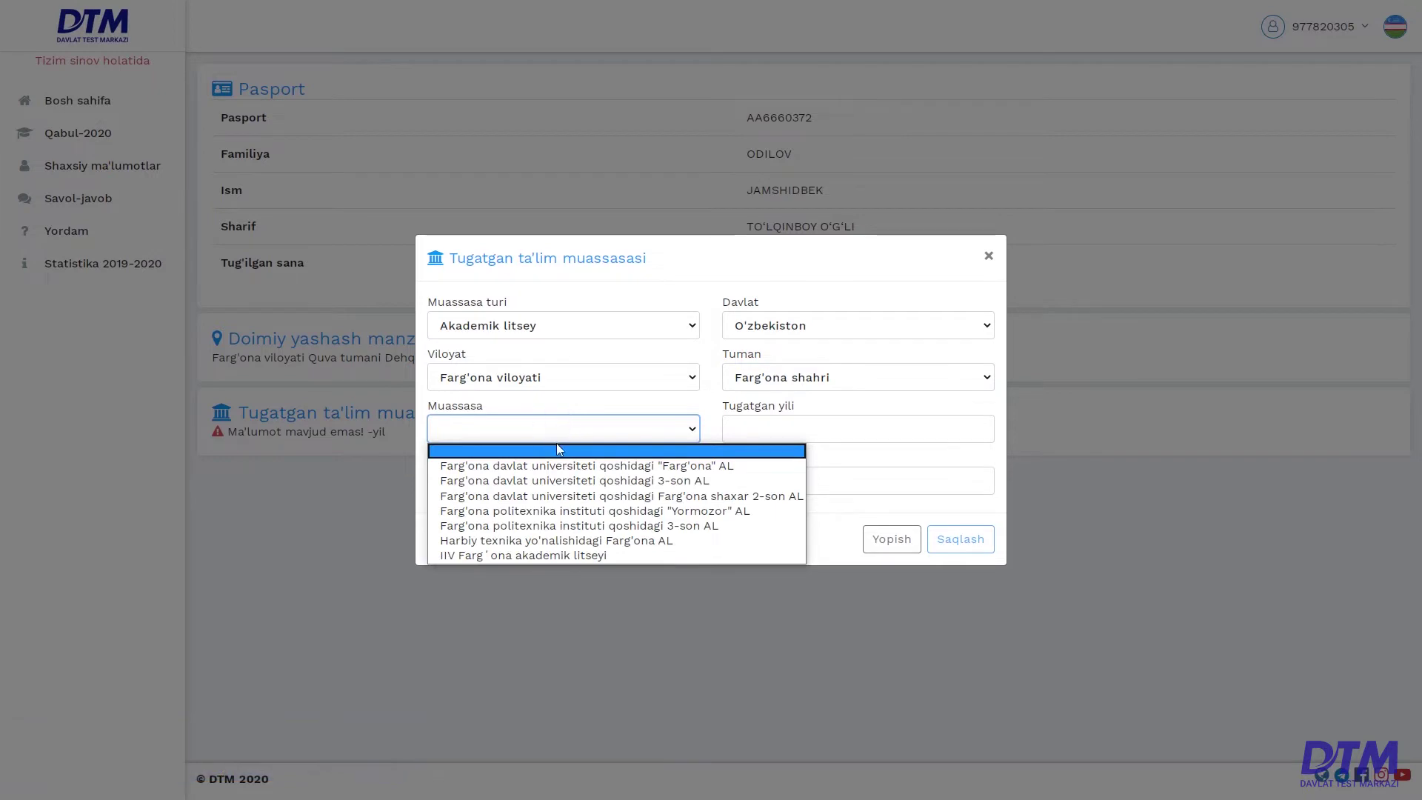
left_click(577, 528)
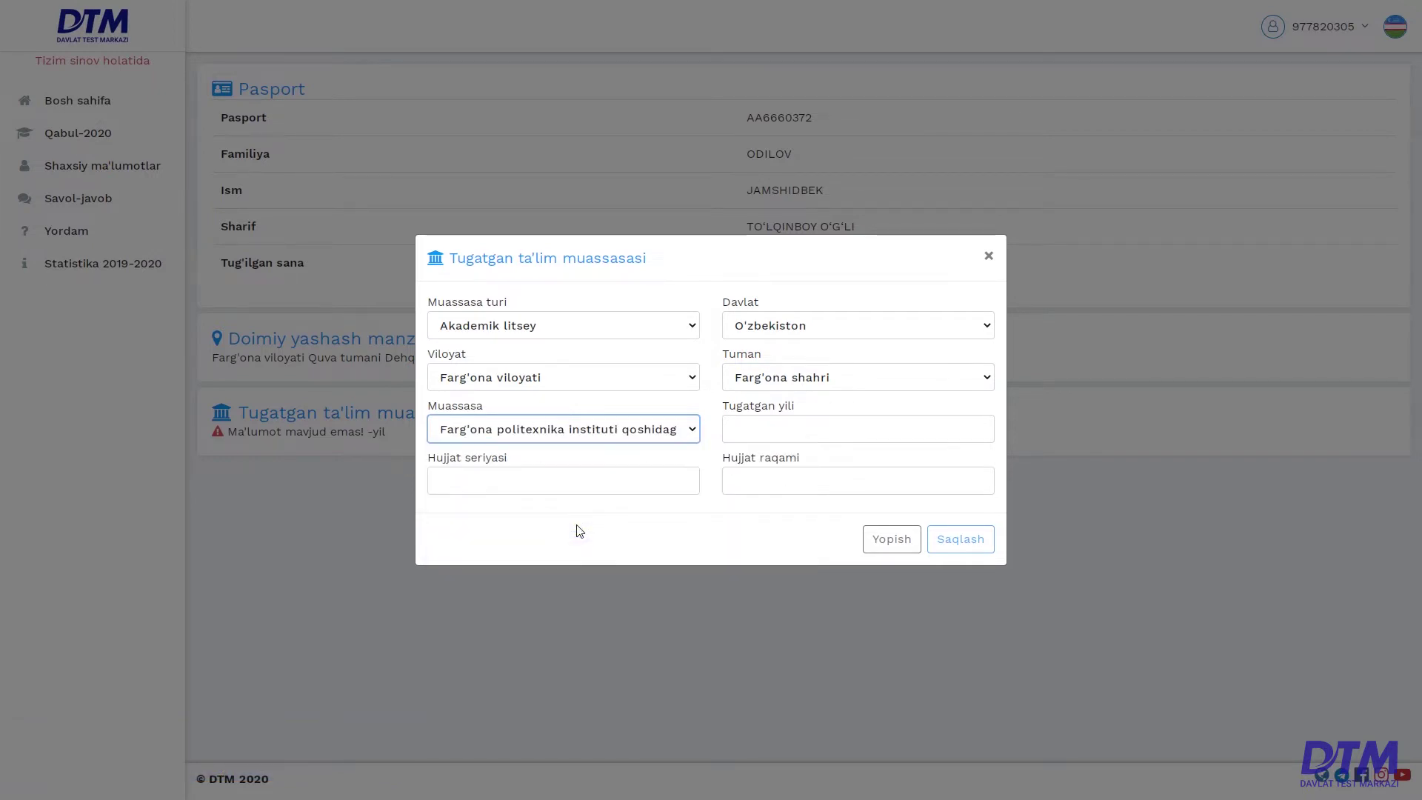
left_click(735, 430)
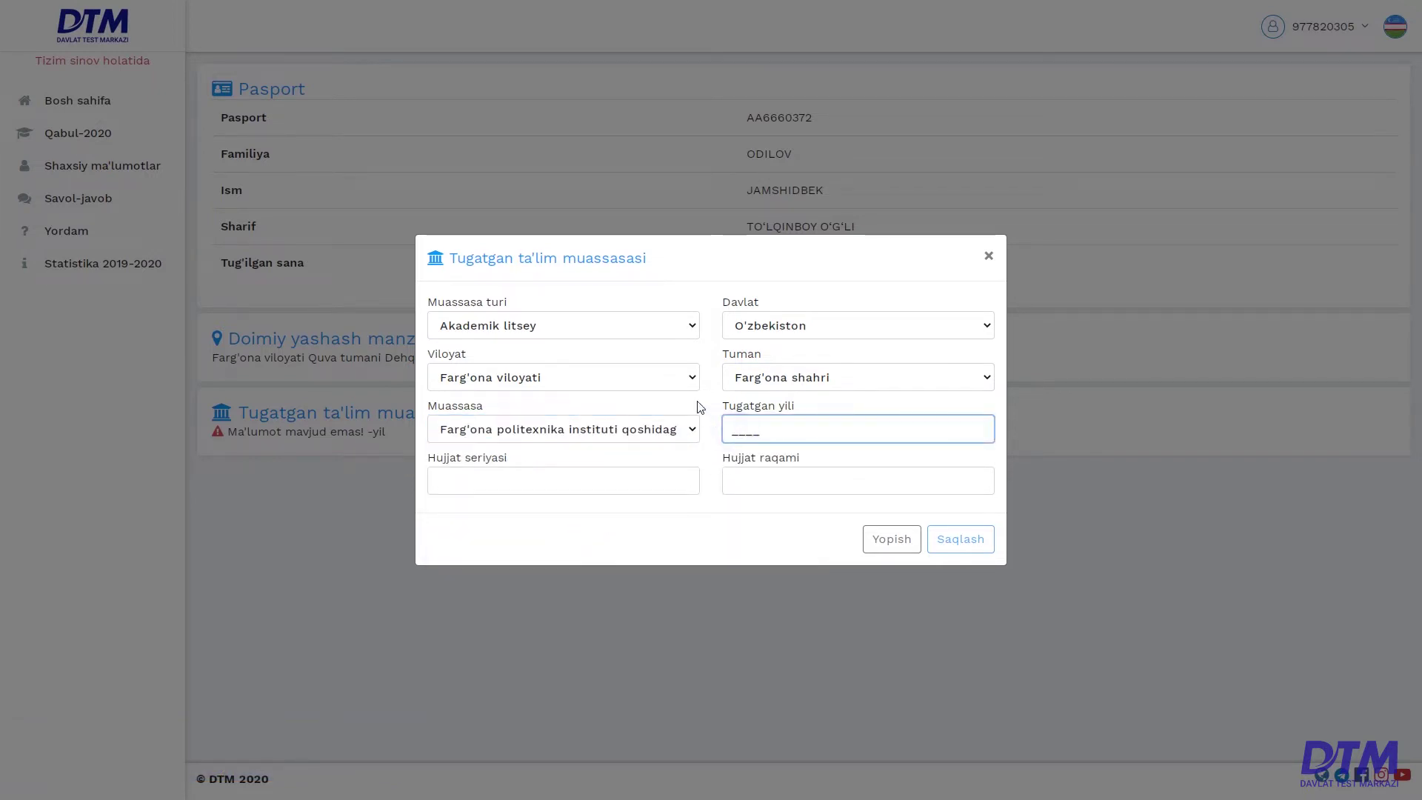
type("2012")
left_click(484, 479)
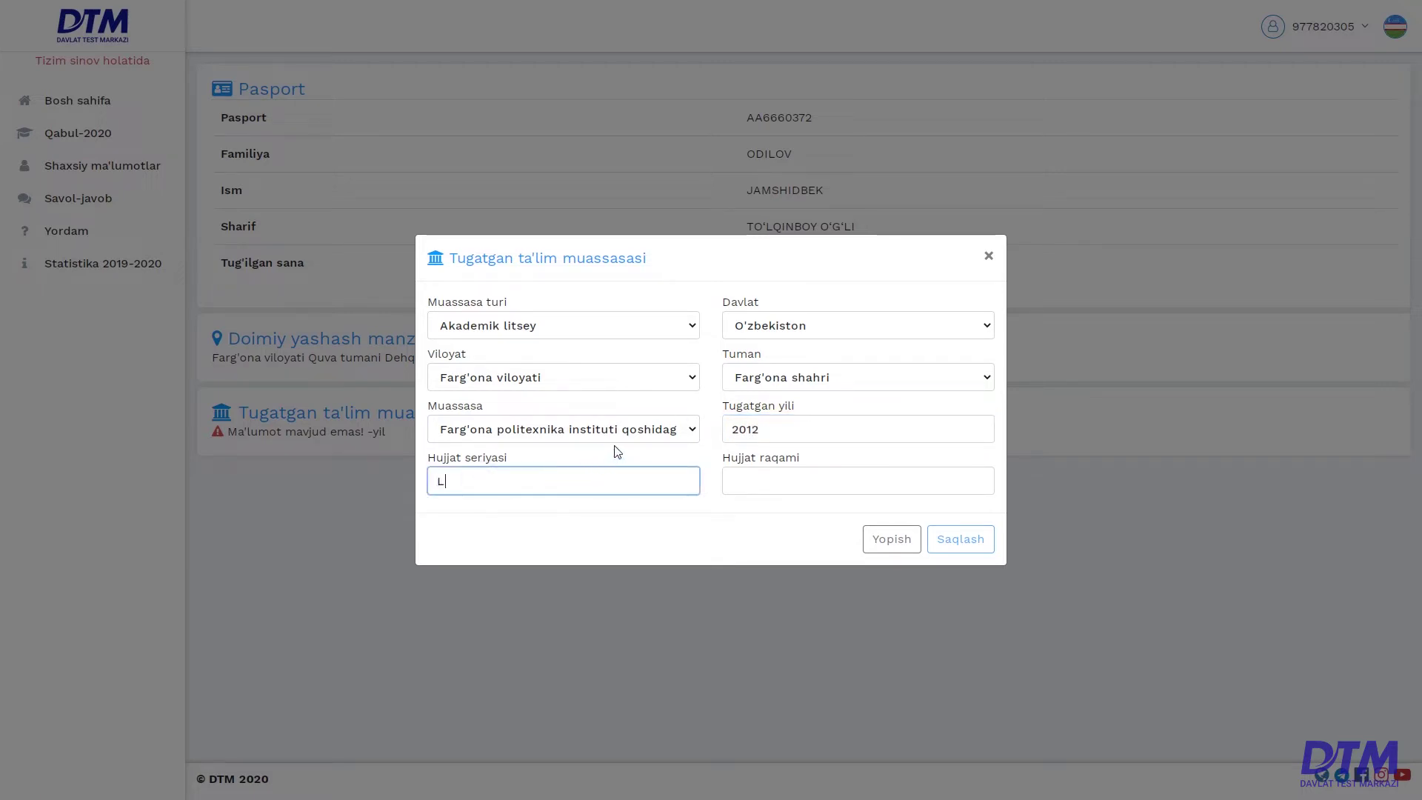
left_click(761, 474)
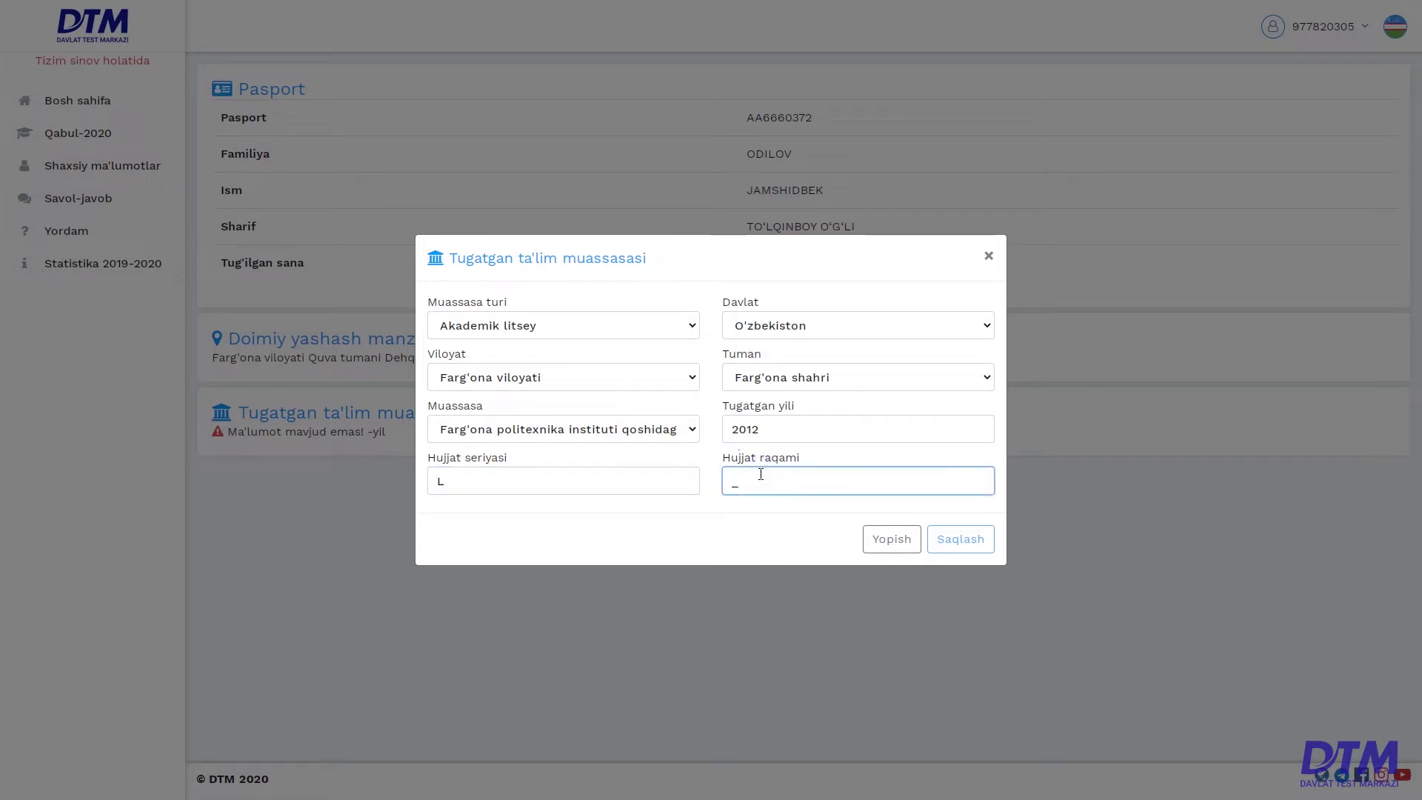
left_click(974, 542)
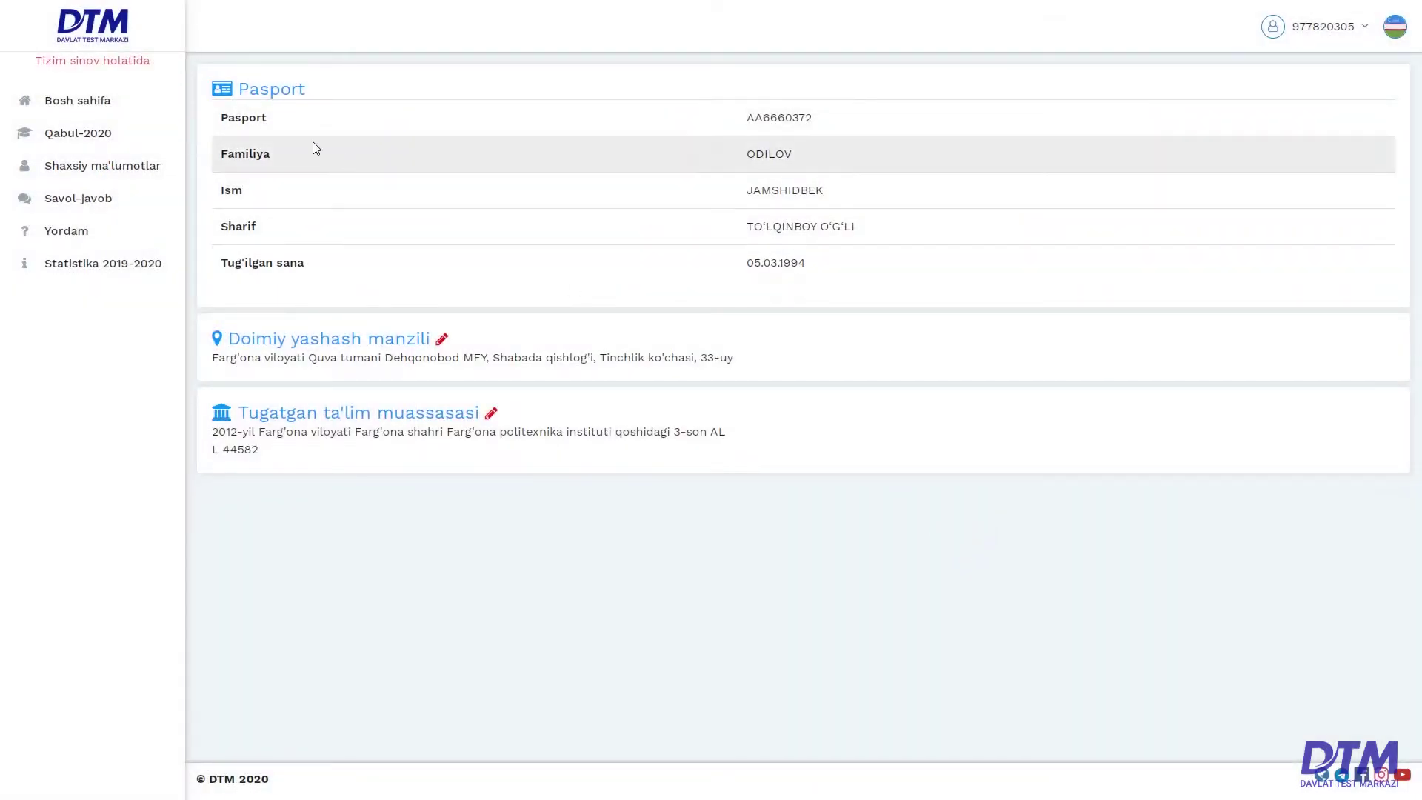
Return to the Bosh sahifa home dashboard.
left_click(79, 102)
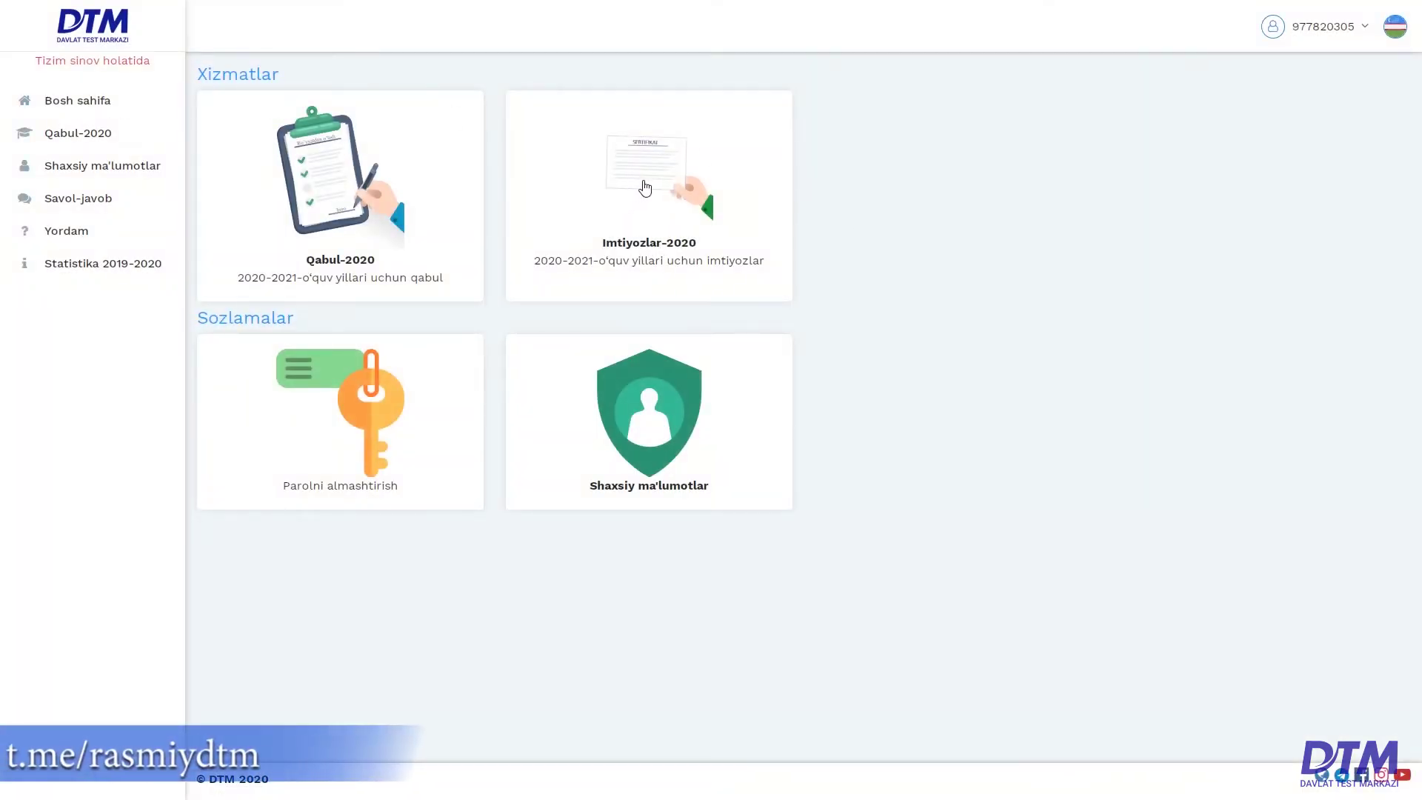
Open the Imtiyozlar-2020 privileges card.
left_click(645, 187)
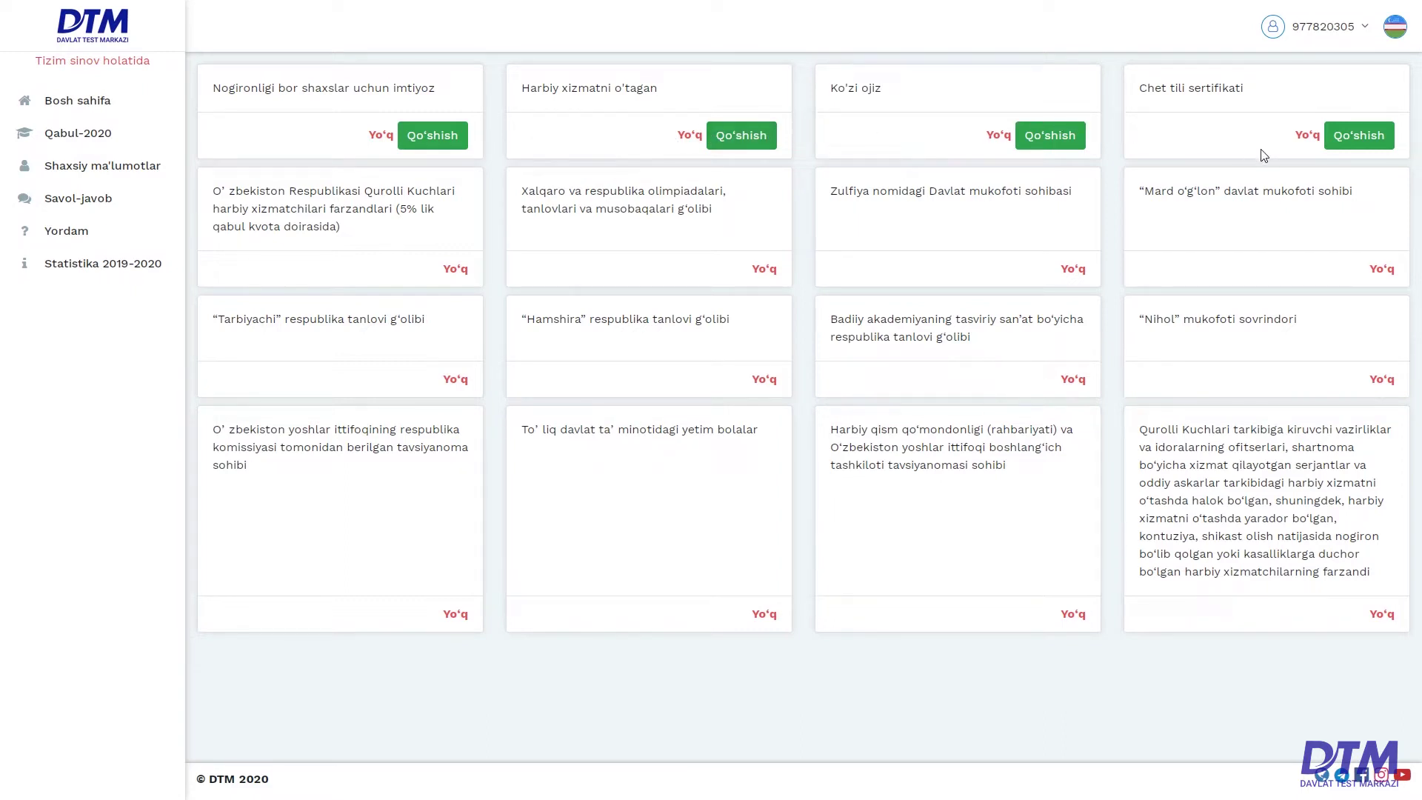
Add a Chet tili sertifikati: Ingliz, IELTS, C1 (7.0 - 8.0), attaching IELTS sertifikati.png.
left_click(1362, 137)
left_click(533, 374)
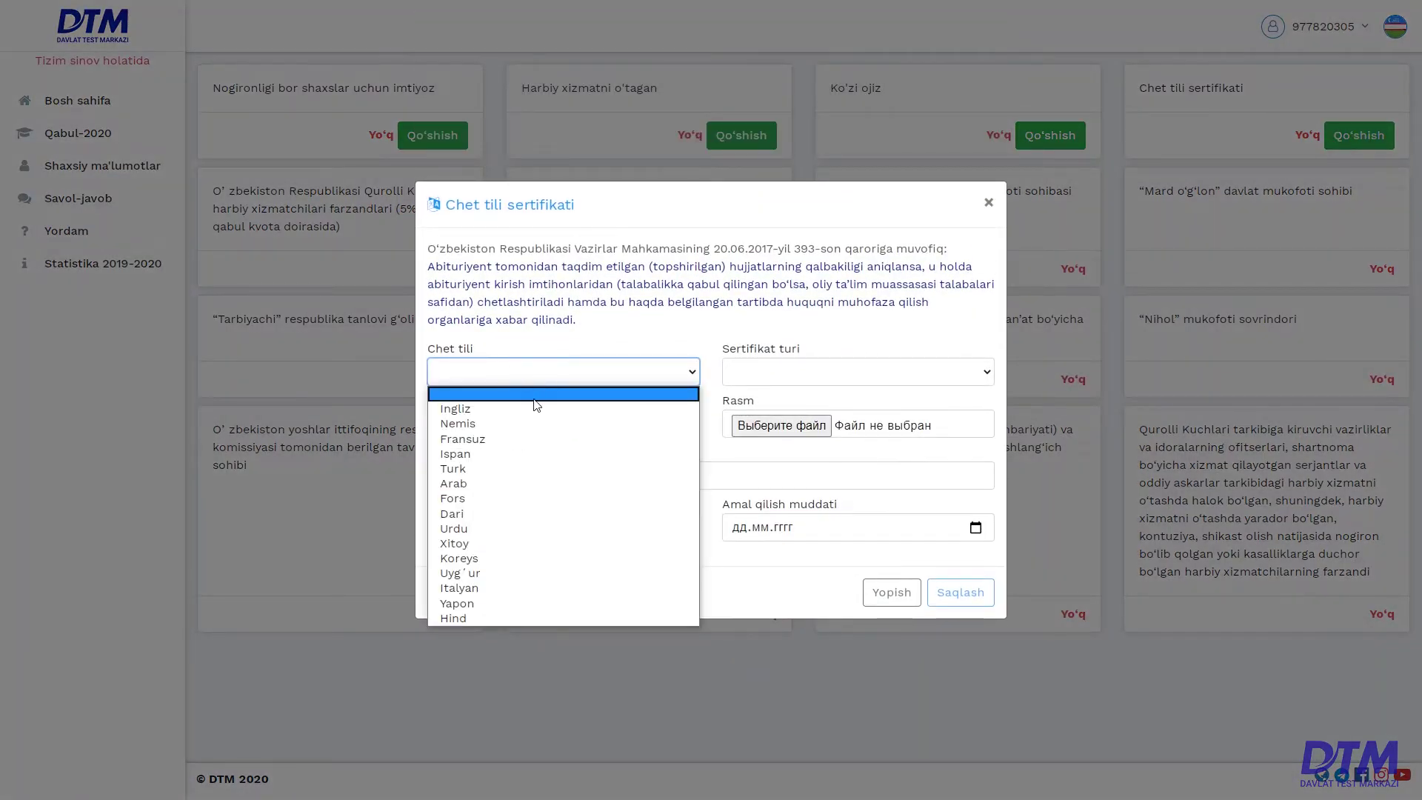
left_click(526, 408)
left_click(750, 377)
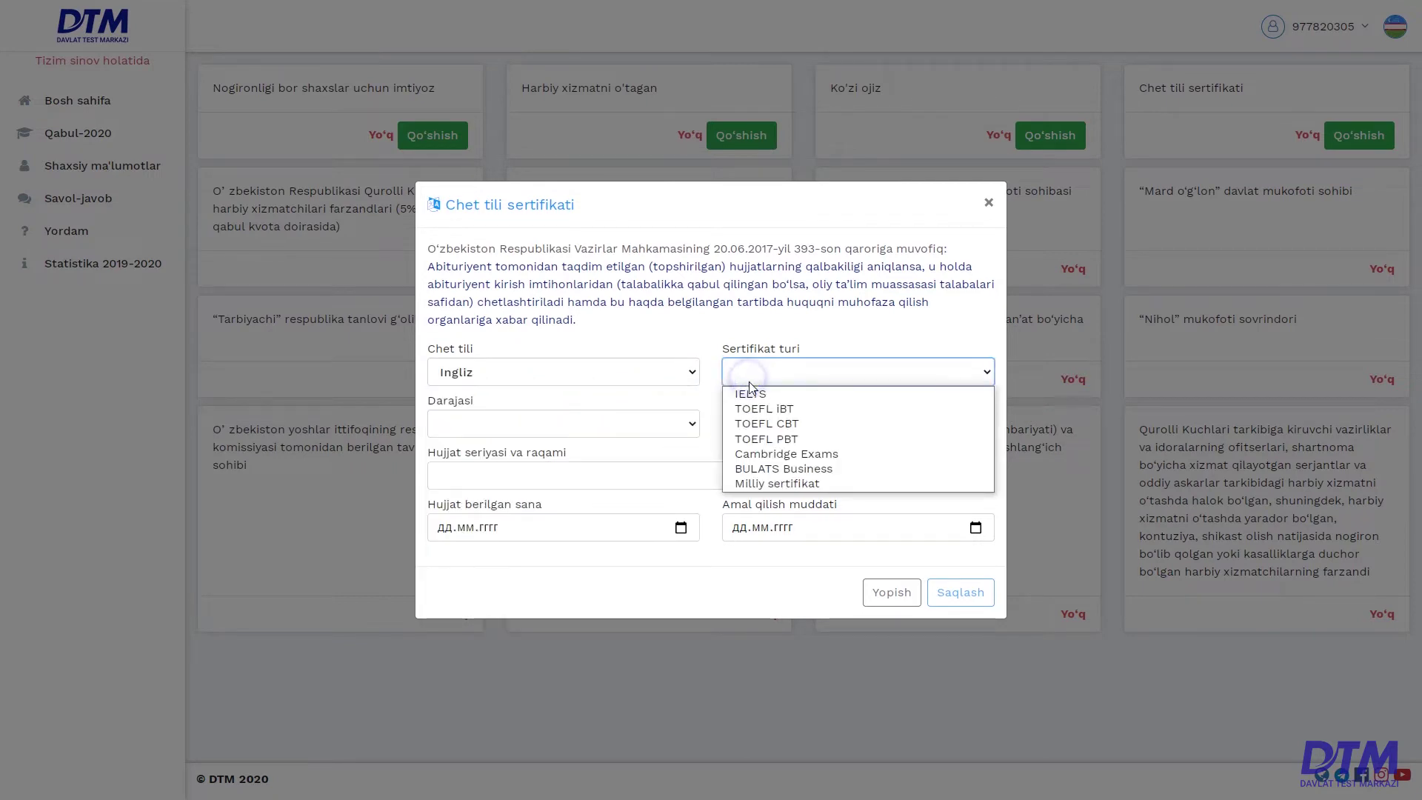
left_click(755, 392)
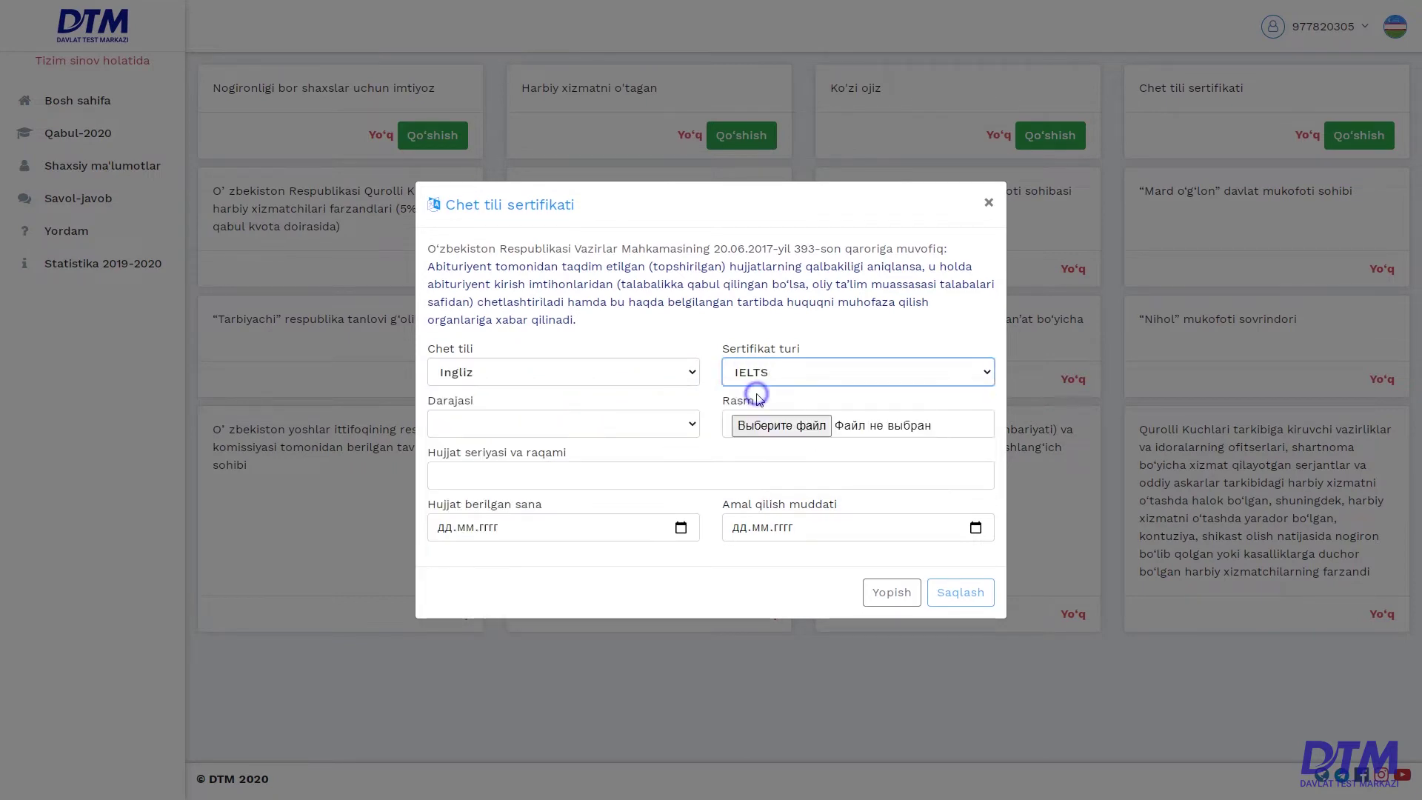
left_click(482, 427)
left_click(482, 461)
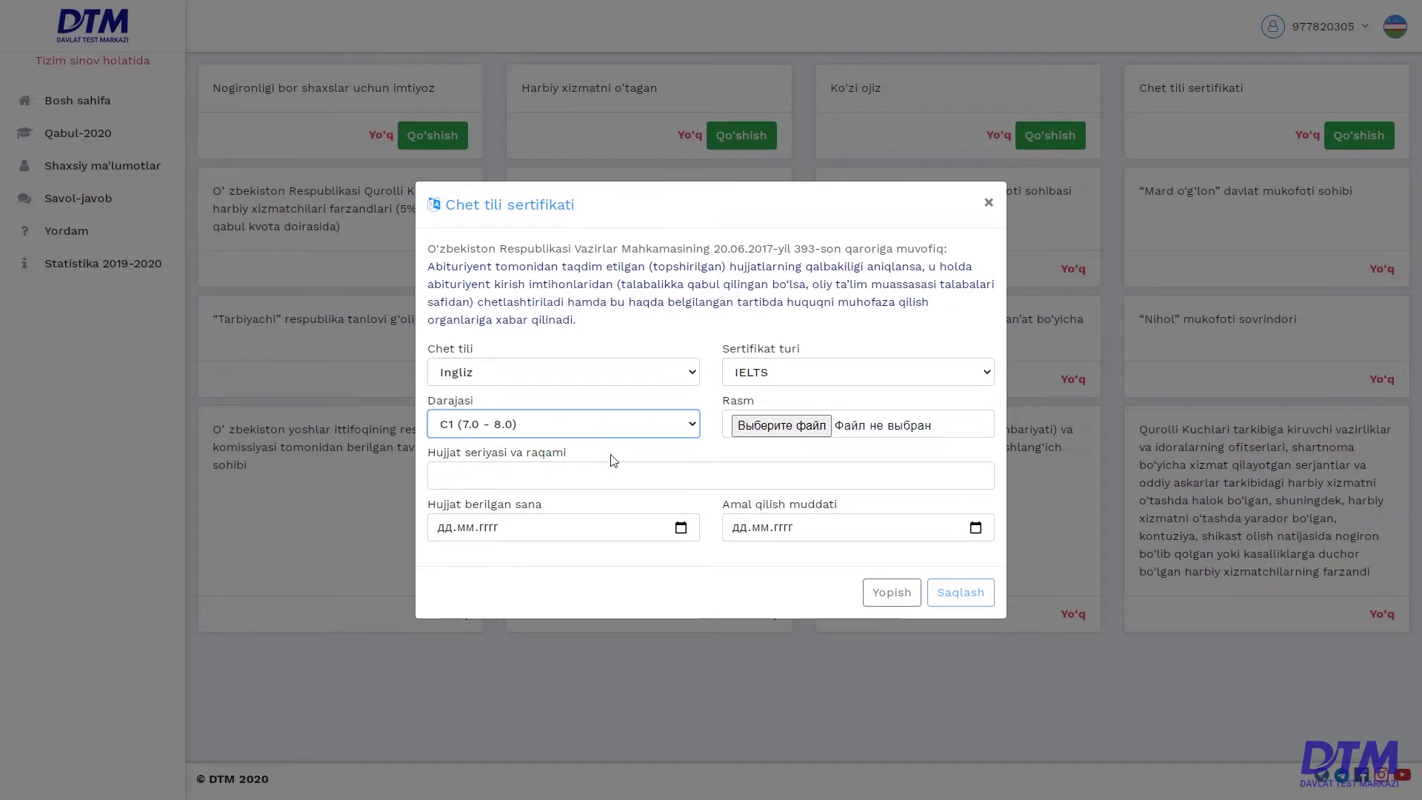
left_click(774, 425)
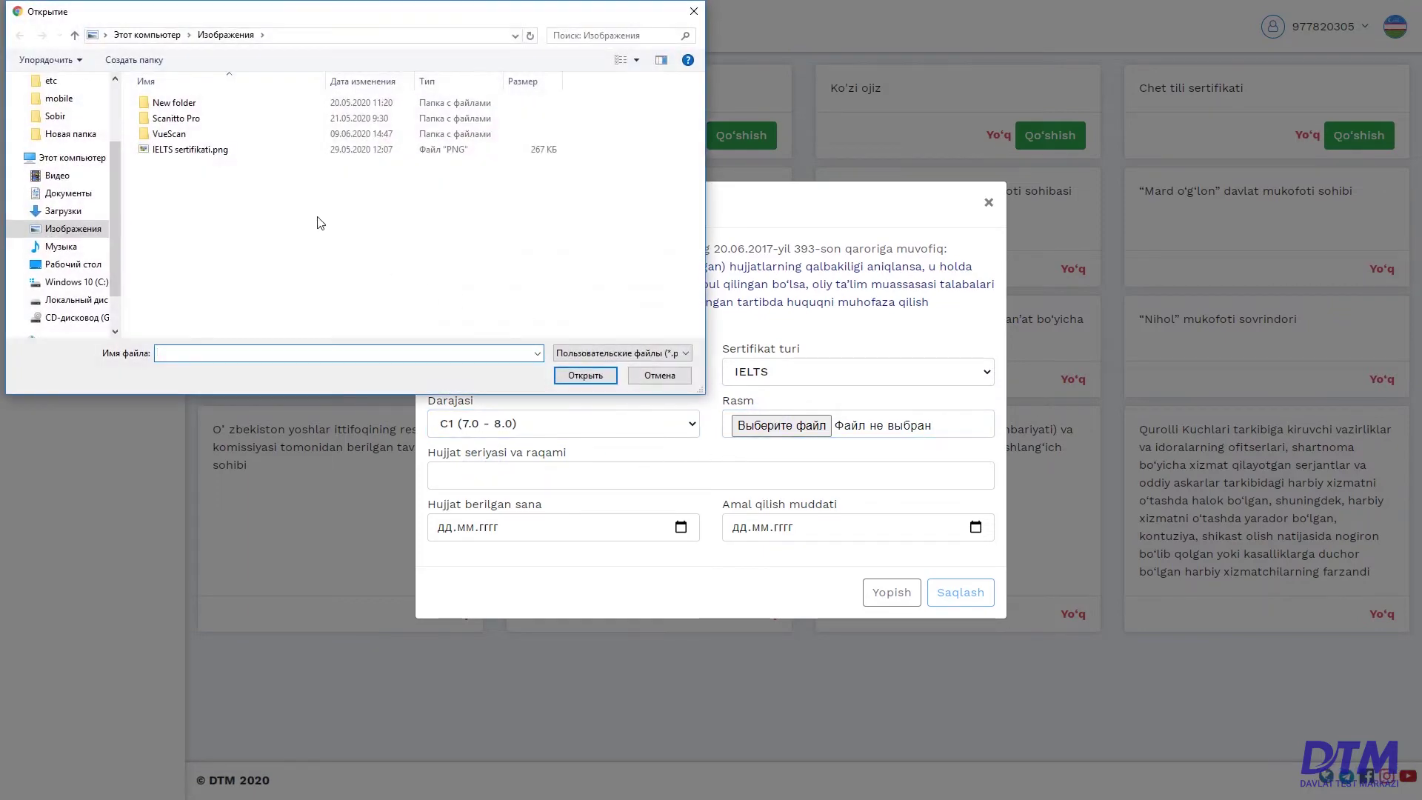
left_click(197, 152)
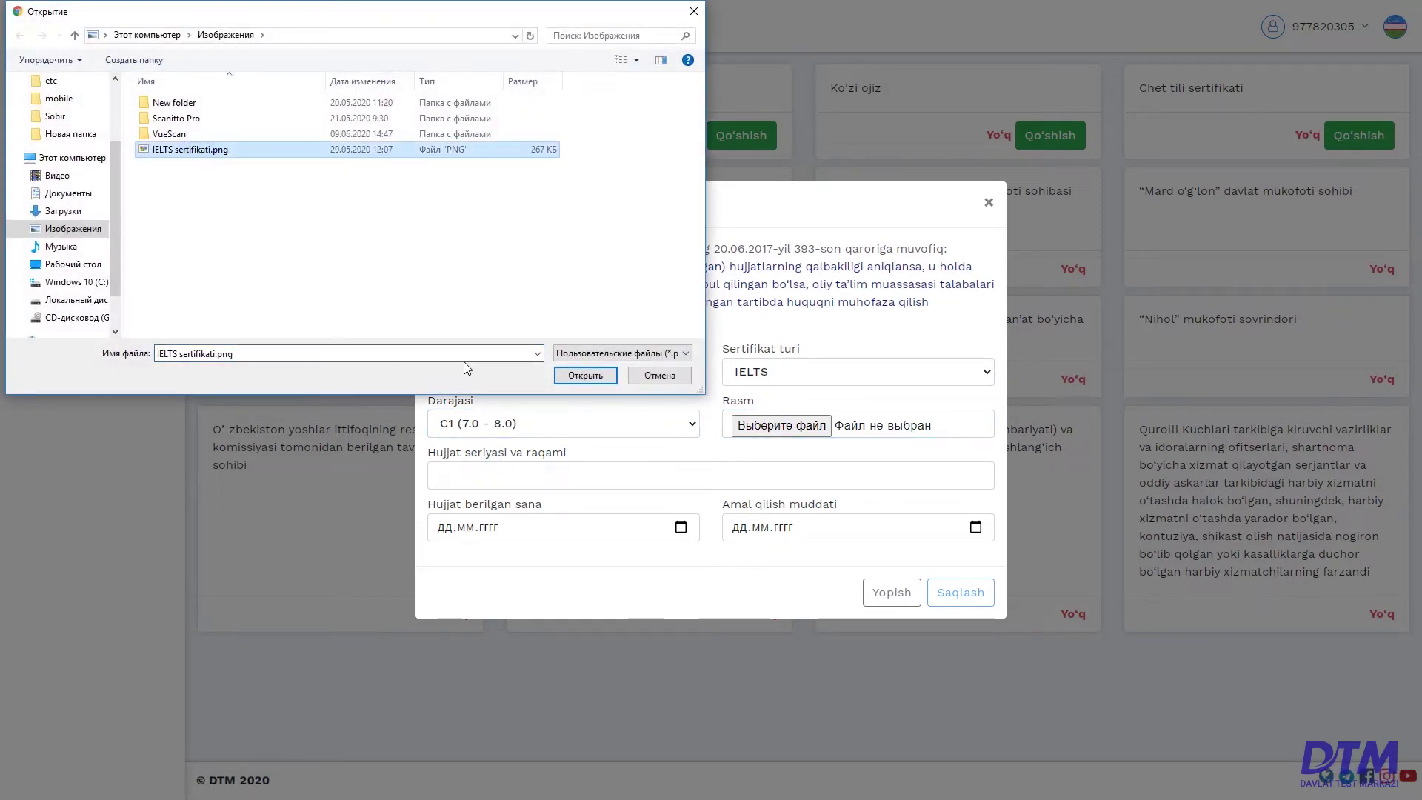
left_click(585, 374)
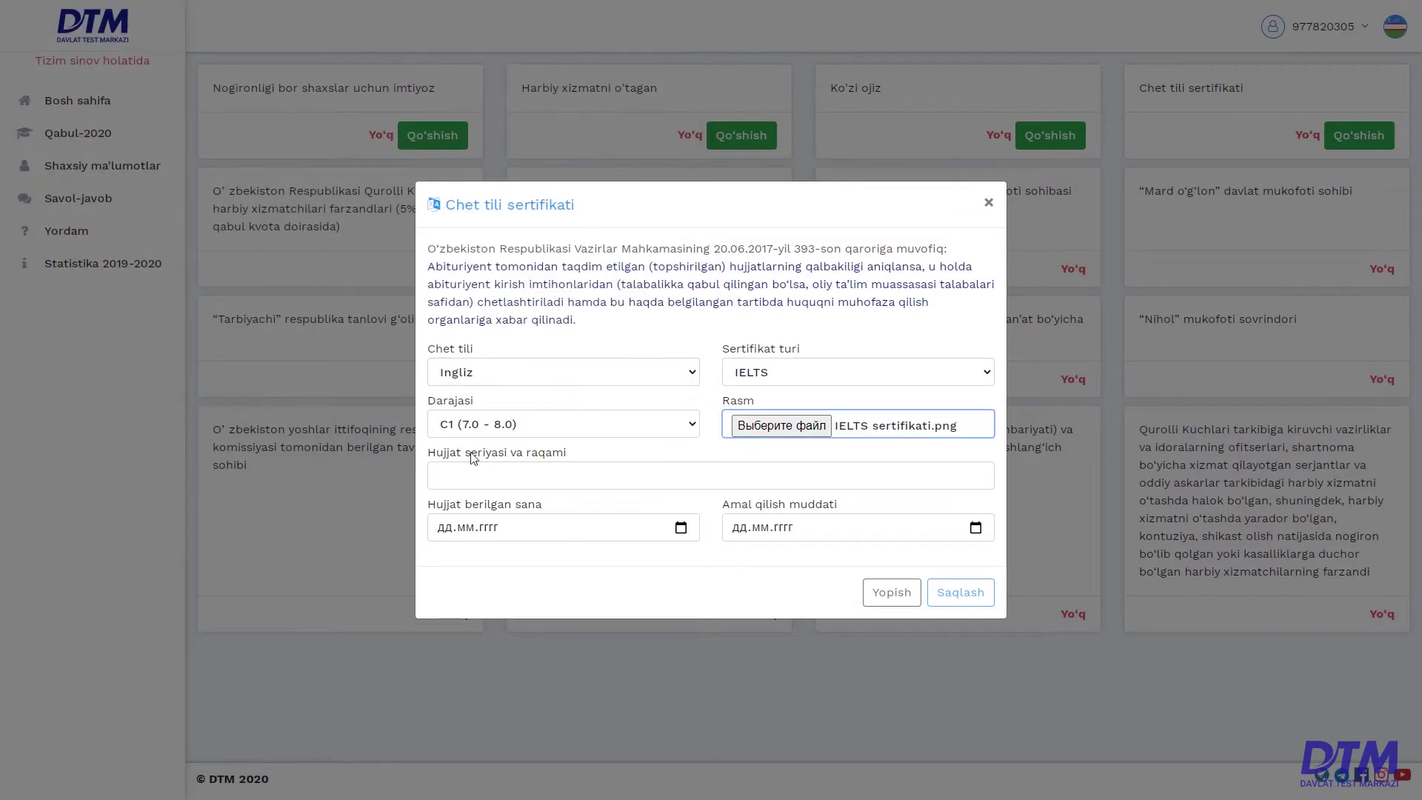
Enter the certificate number, issue date 05.06.2020 and validity 04.06.2022, then save.
left_click(445, 472)
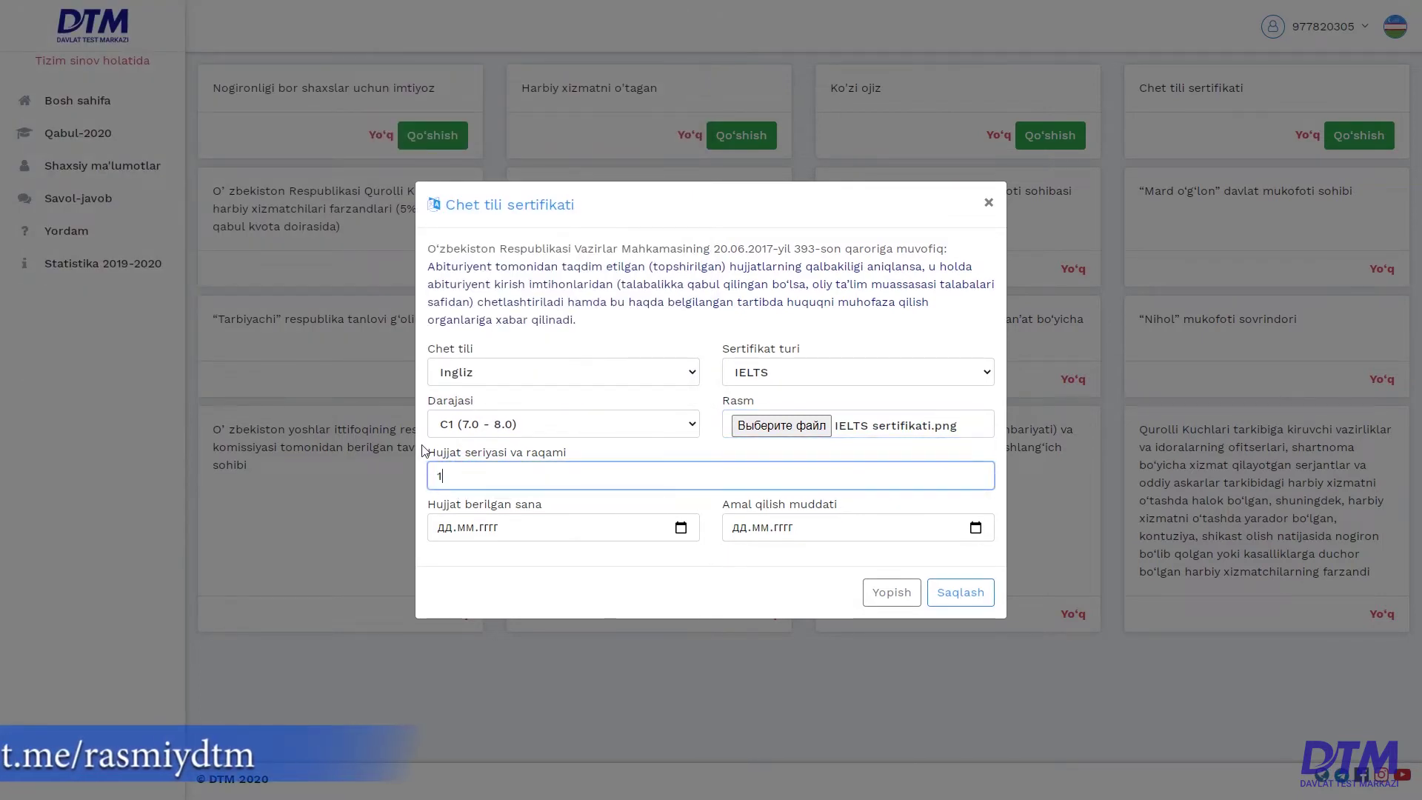
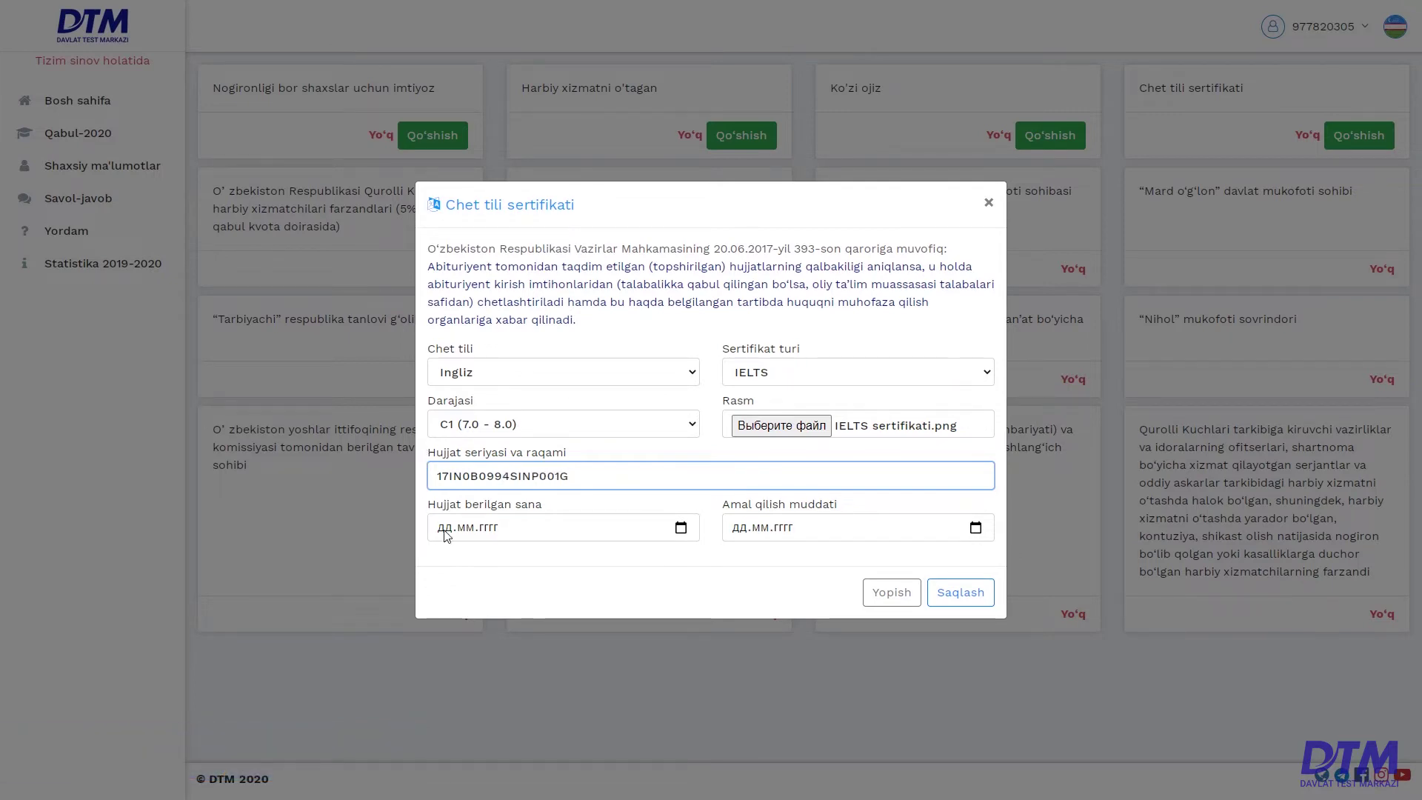
left_click(446, 529)
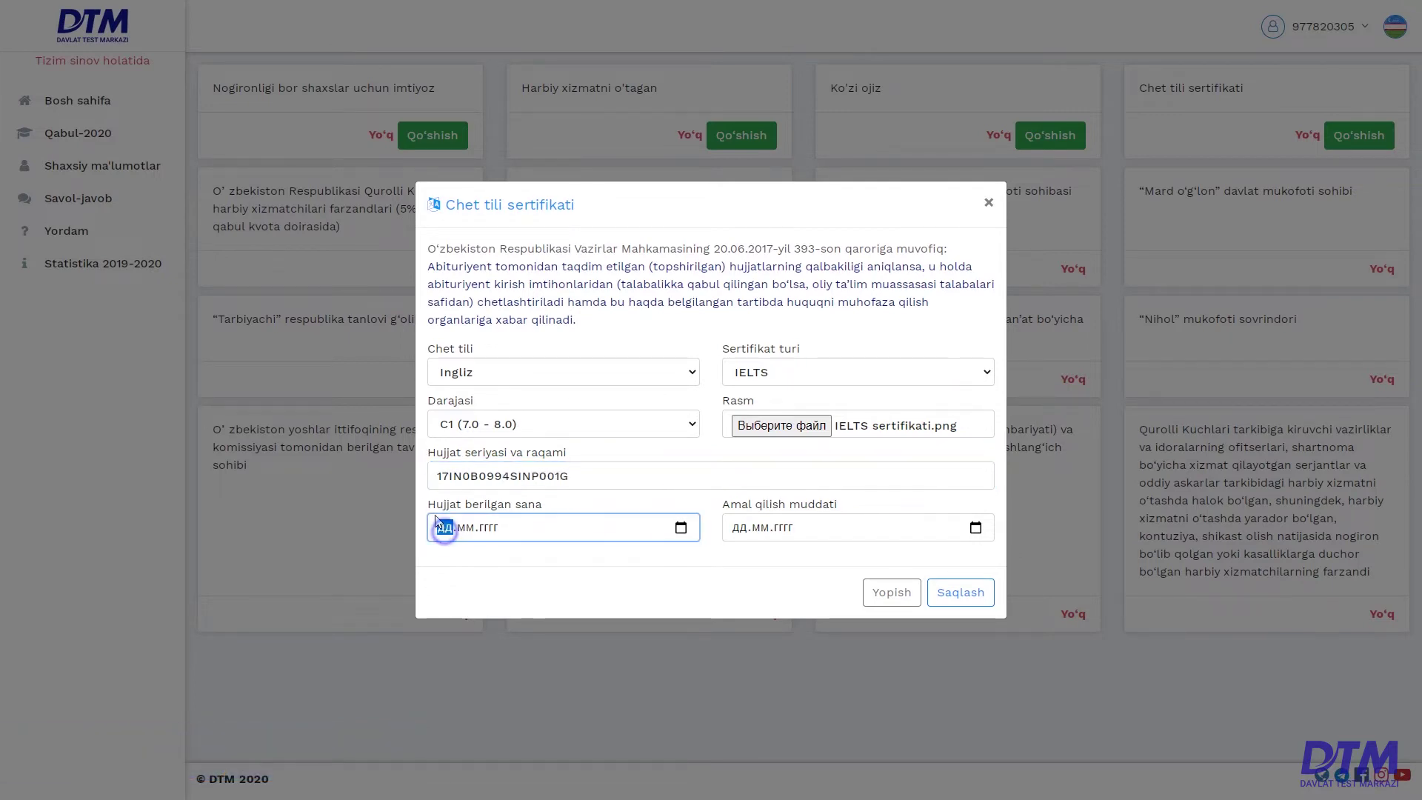
type("05.06.20202")
key("Tab")
type("04.06.000")
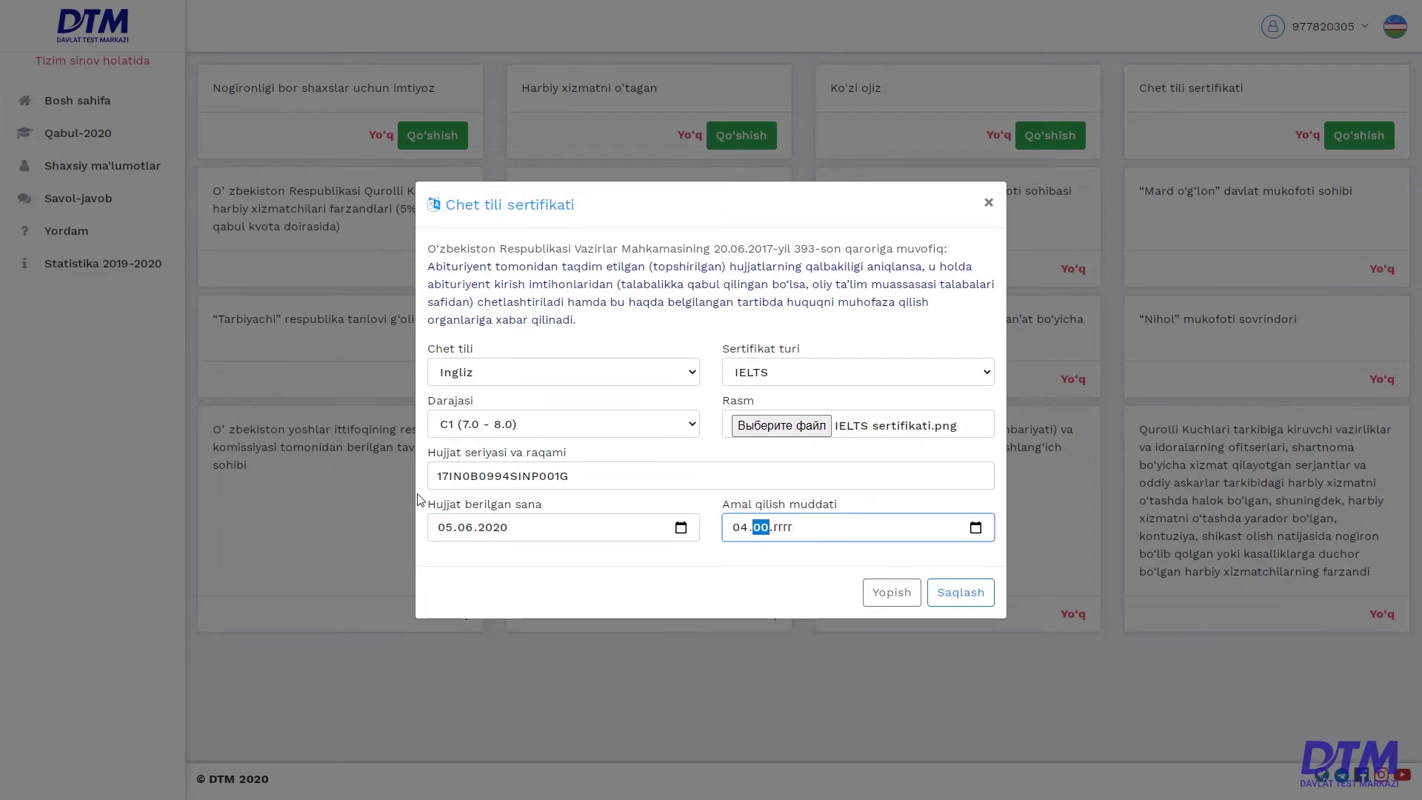
type("2")
left_click(959, 594)
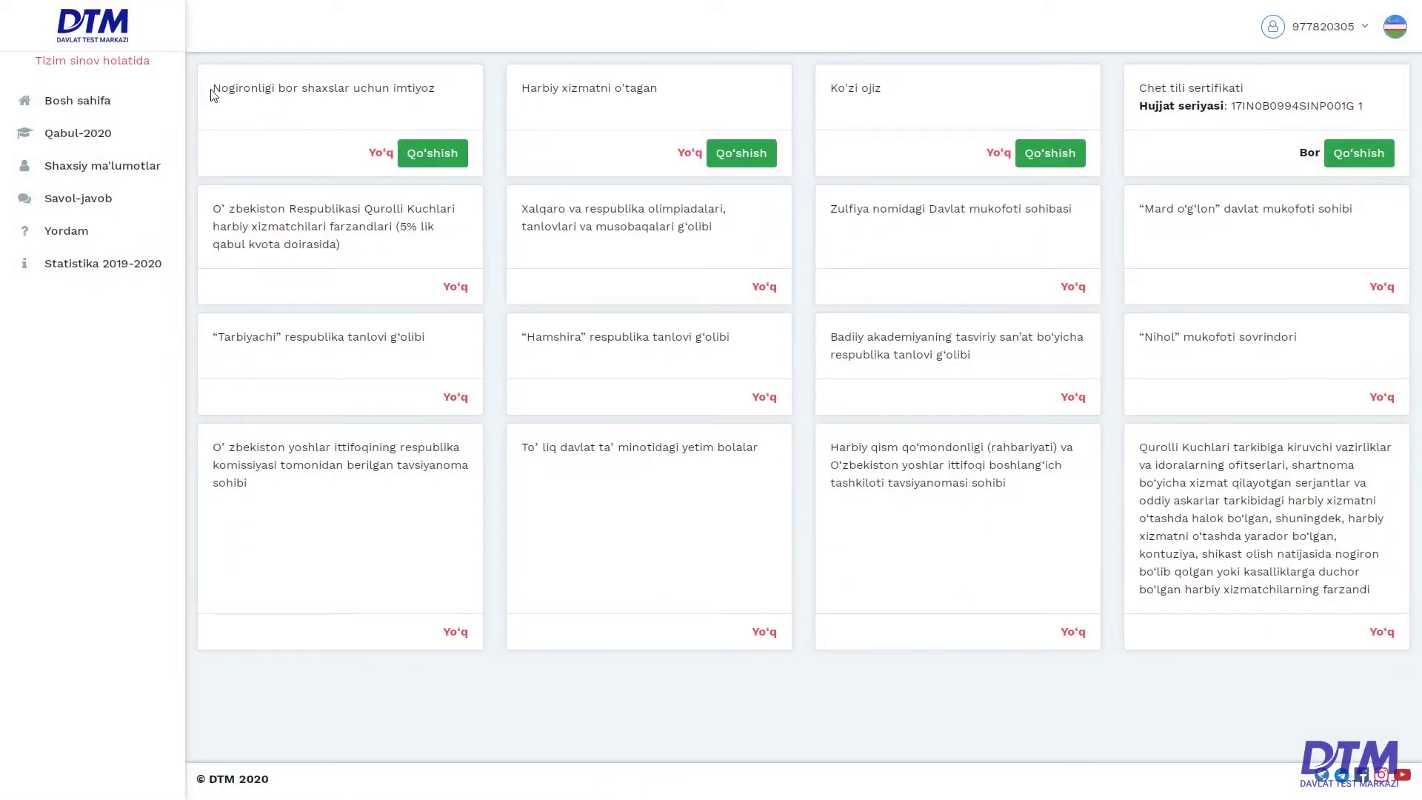
Highlight the privilege card titles, then go back to the home dashboard.
left_click_drag(213, 94, 438, 105)
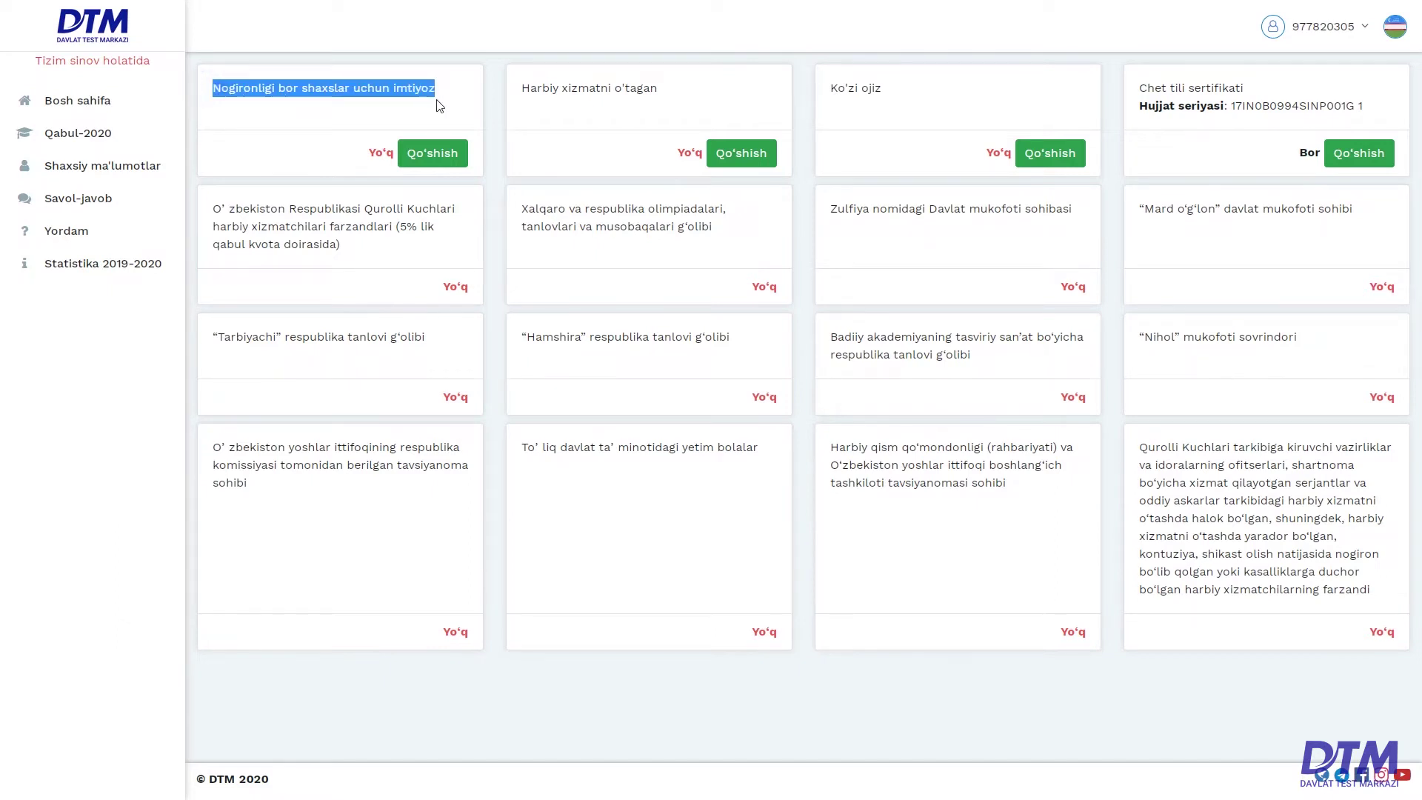
left_click(523, 114)
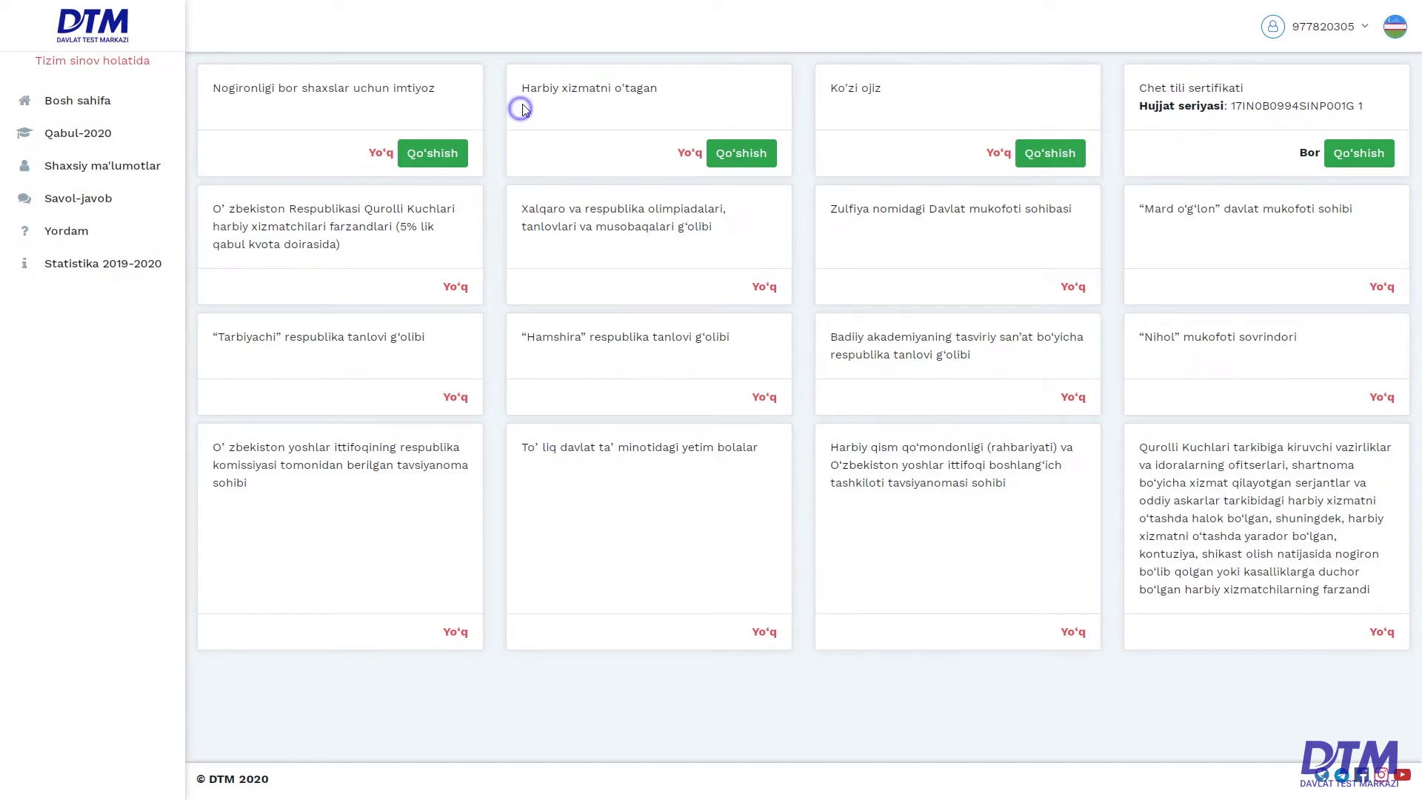
left_click_drag(521, 91, 676, 99)
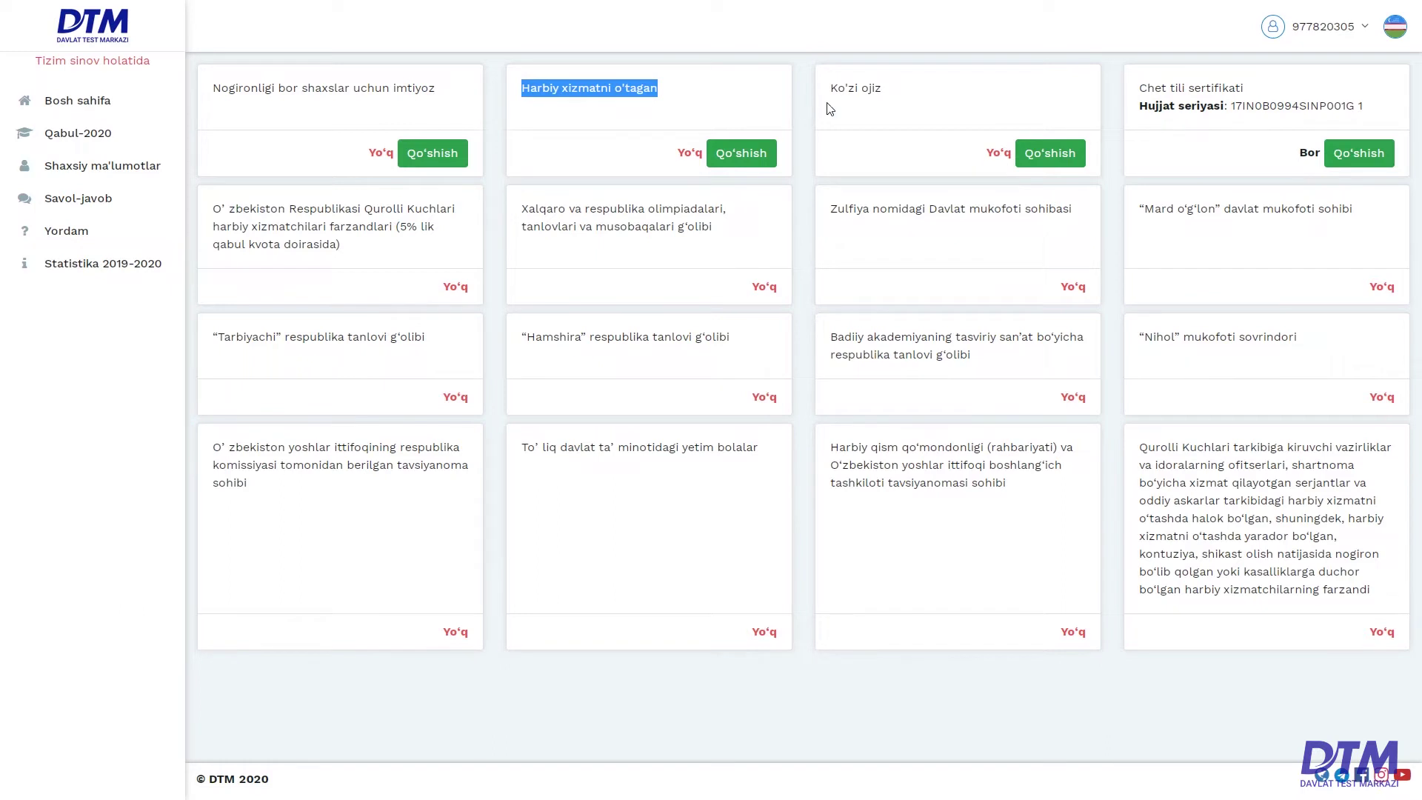
left_click_drag(830, 89, 875, 89)
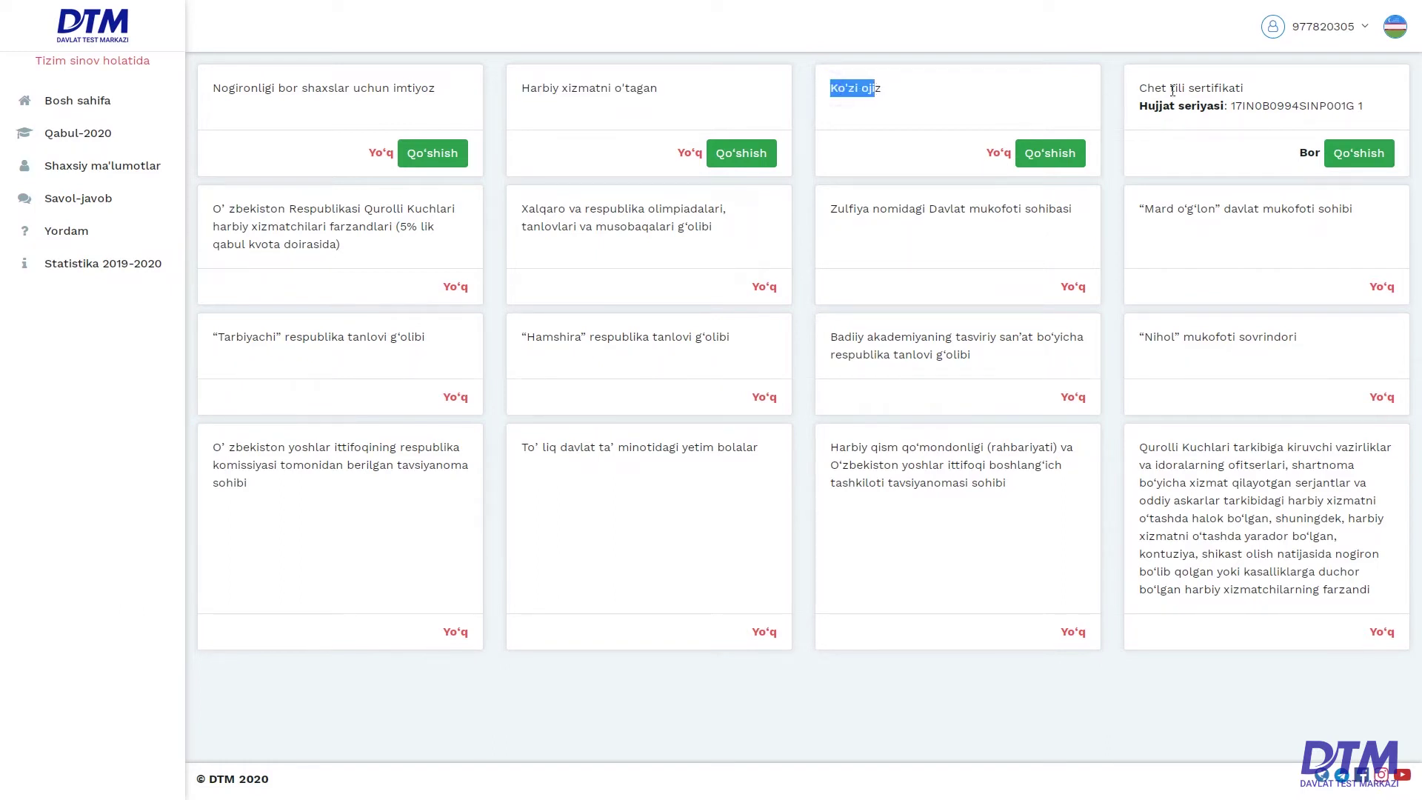
left_click_drag(1142, 87, 1258, 90)
left_click(629, 350)
left_click(145, 102)
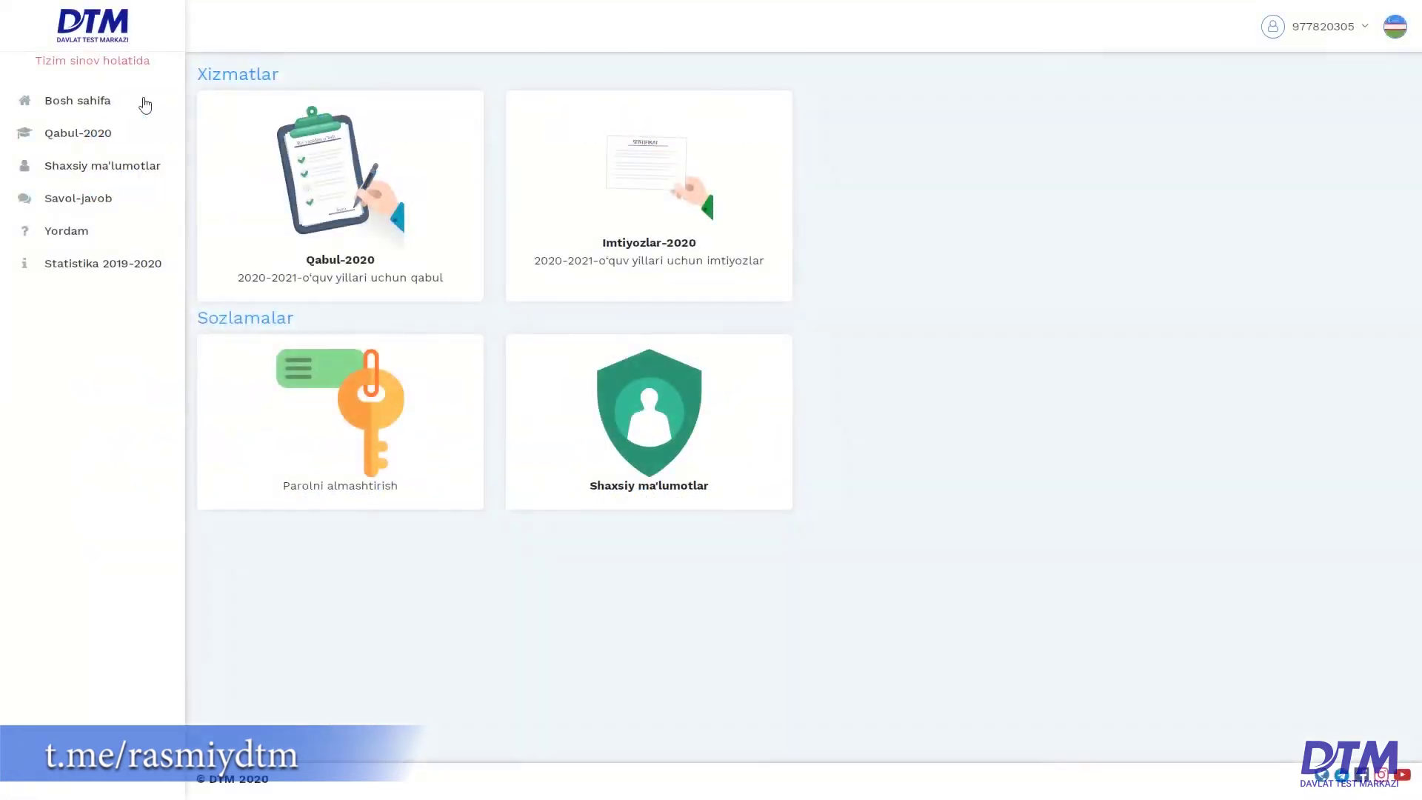
Open the Qabul-2020 application and set Kunduzgi study, O'zbekcha language, Lotin test alphabet.
left_click(327, 182)
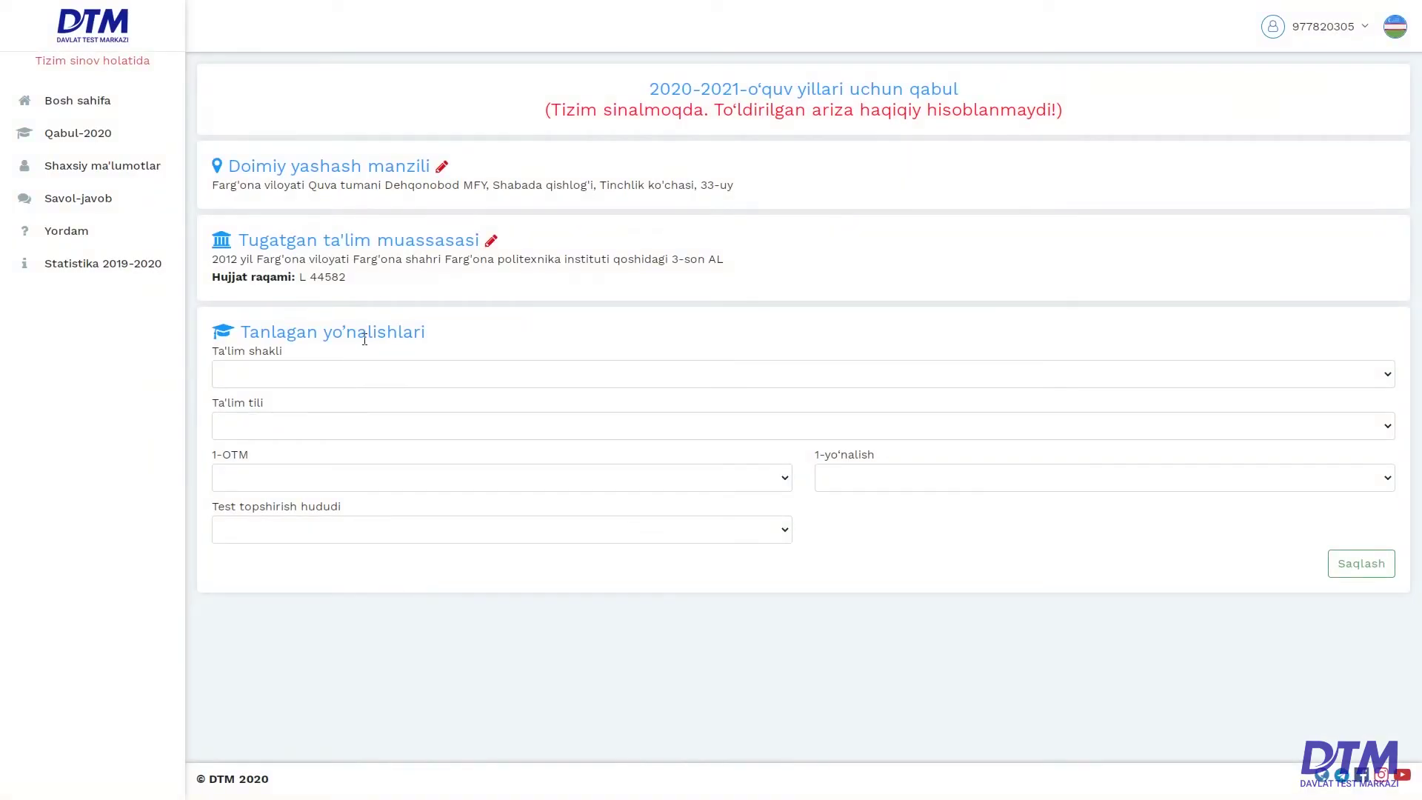
left_click(355, 376)
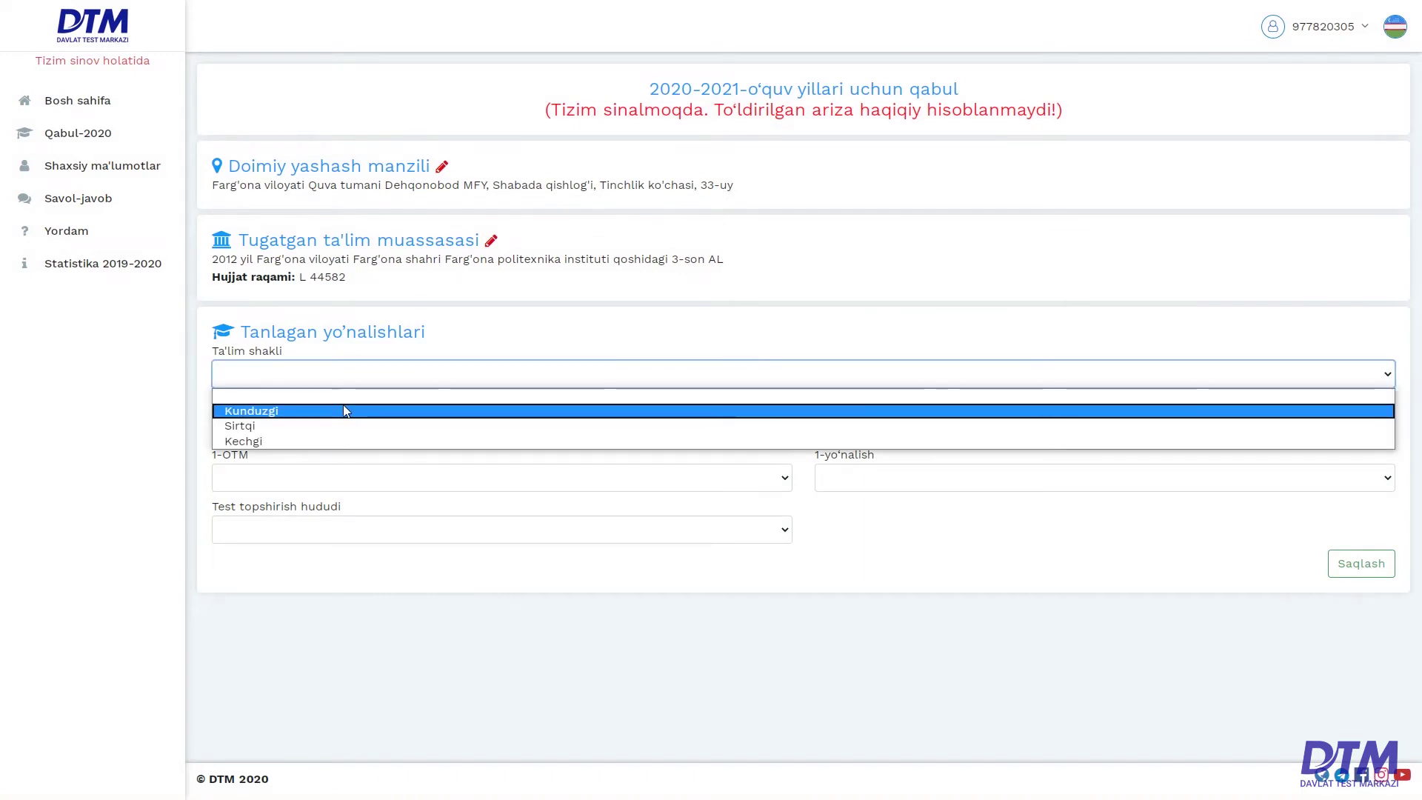
left_click(344, 412)
left_click(337, 428)
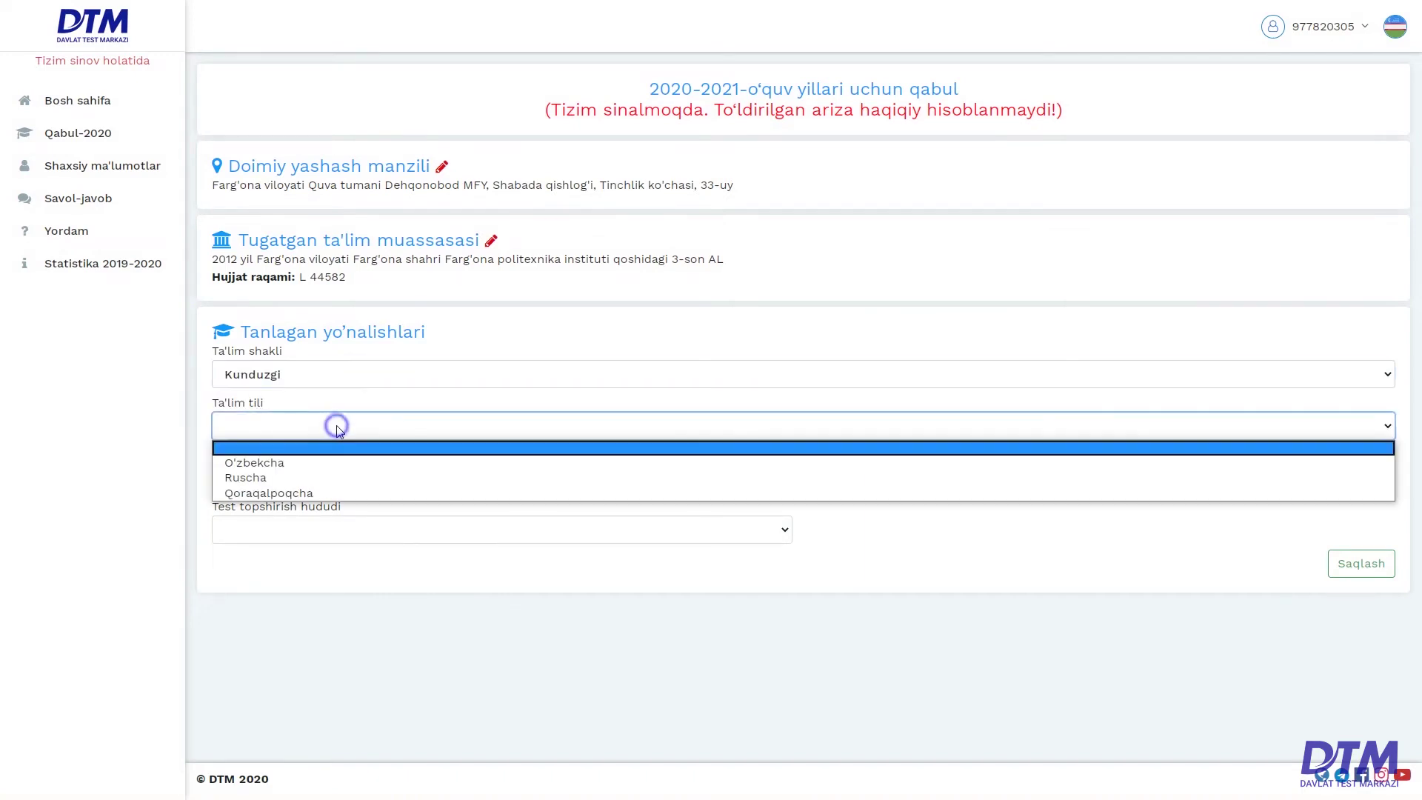
left_click(340, 465)
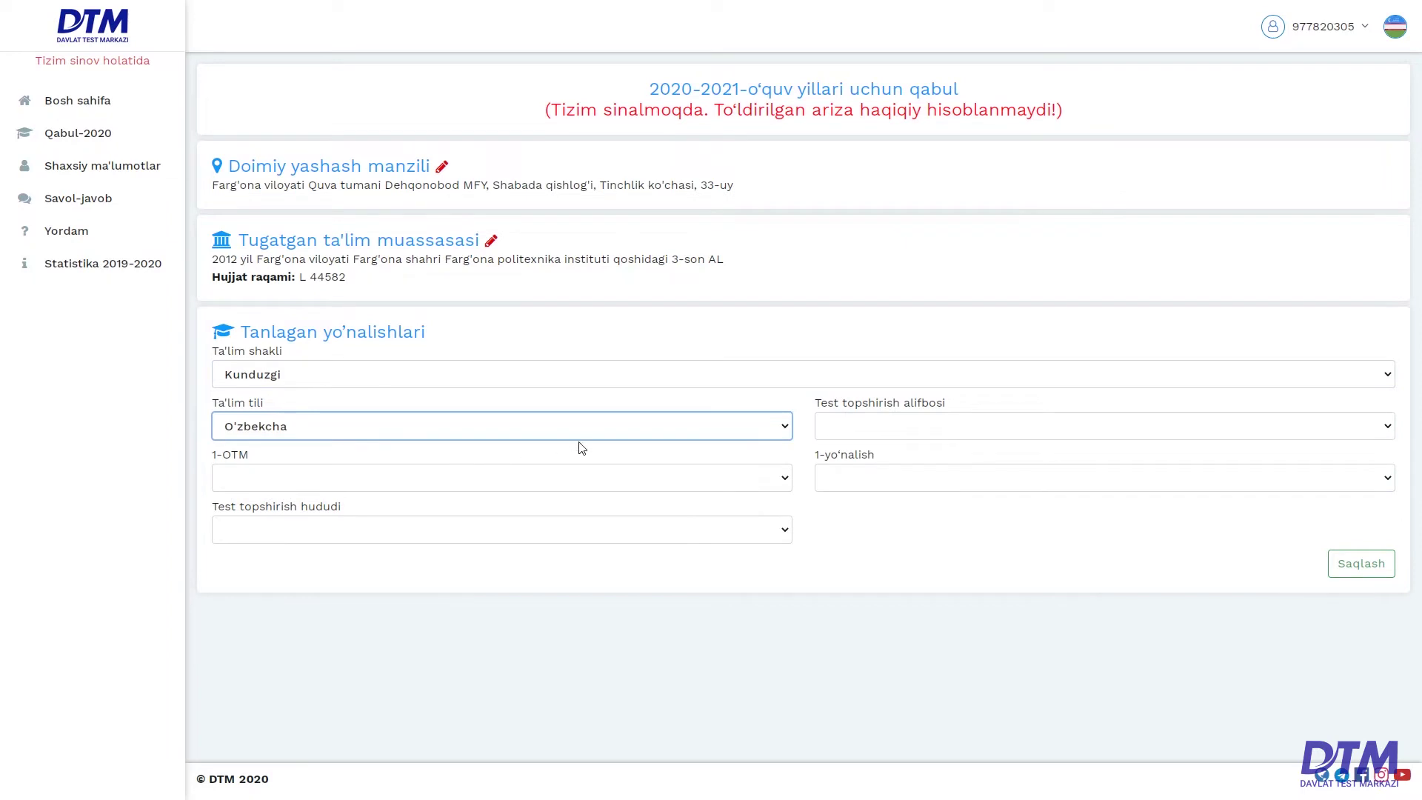
left_click(844, 434)
left_click(848, 462)
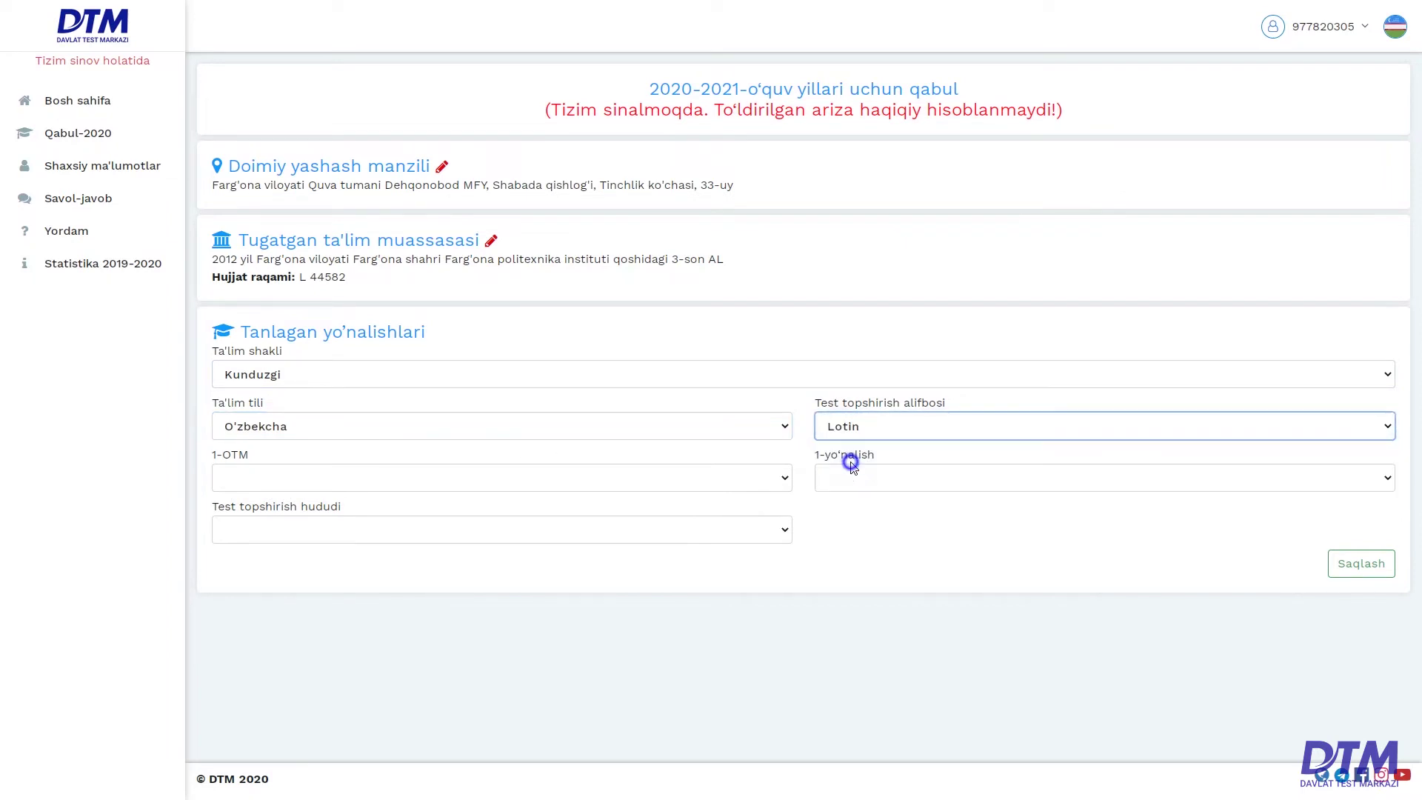
Set the first choice to O'zbekiston milliy universiteti, programme Fizika.
left_click(355, 477)
scroll(363, 445, "down", 5)
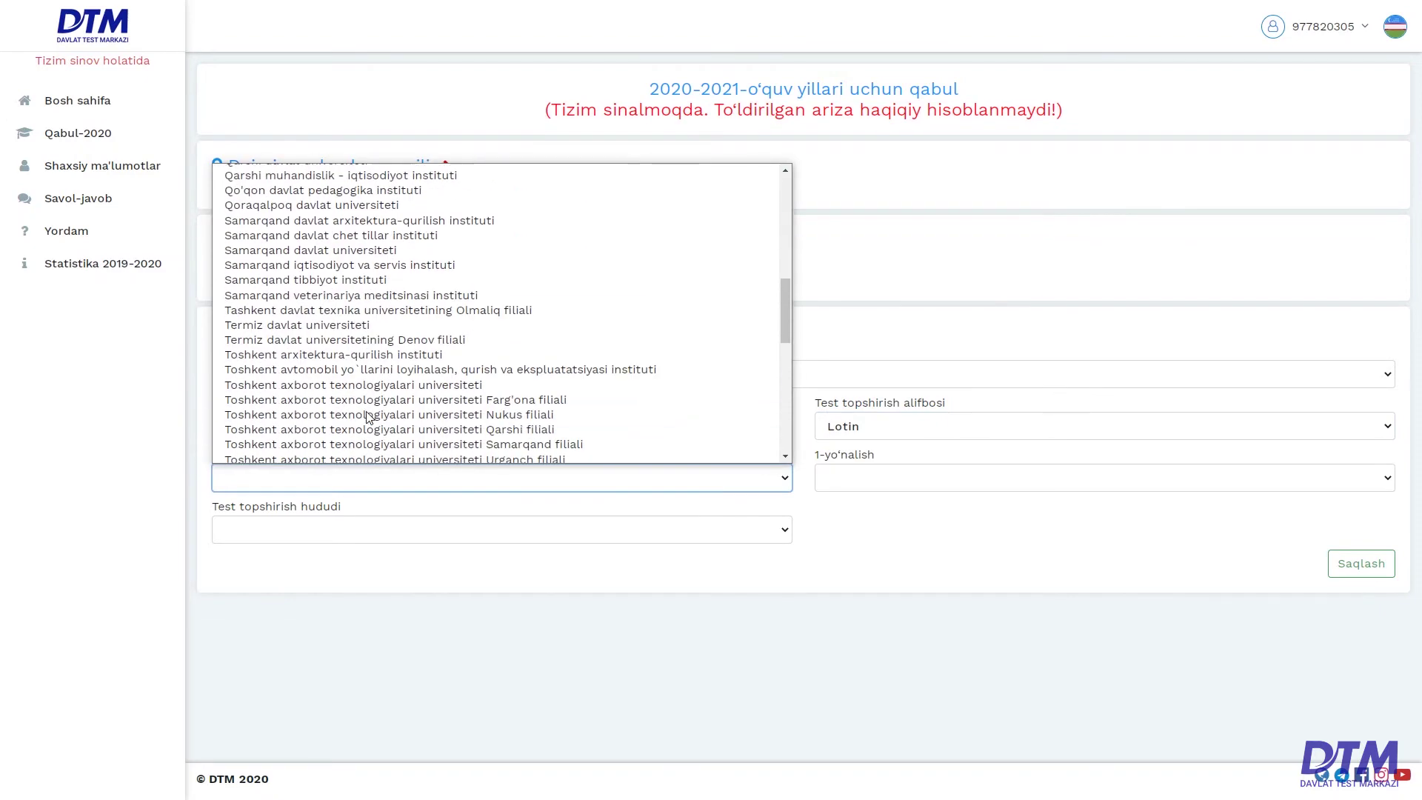
scroll(368, 417, "up", 2)
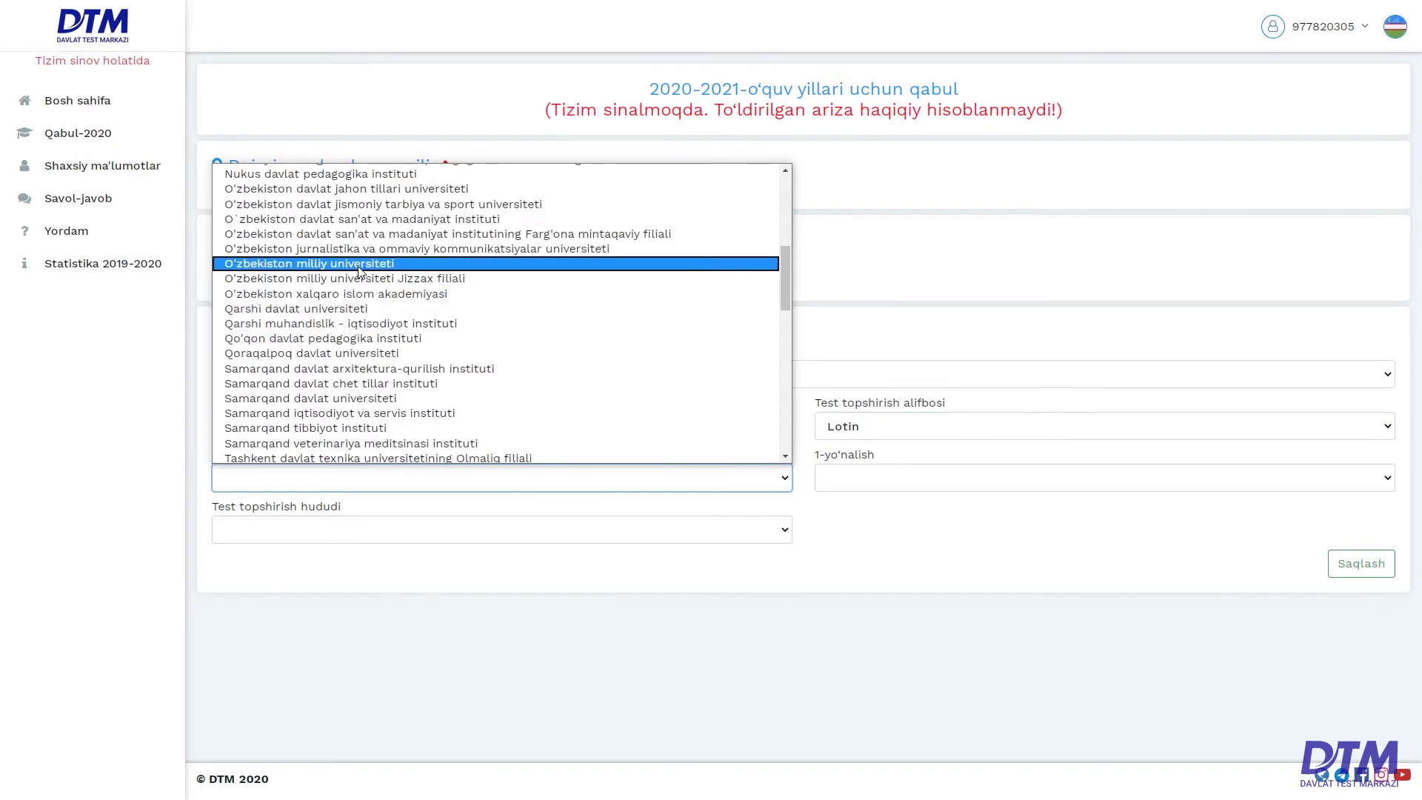
left_click(384, 264)
left_click(847, 477)
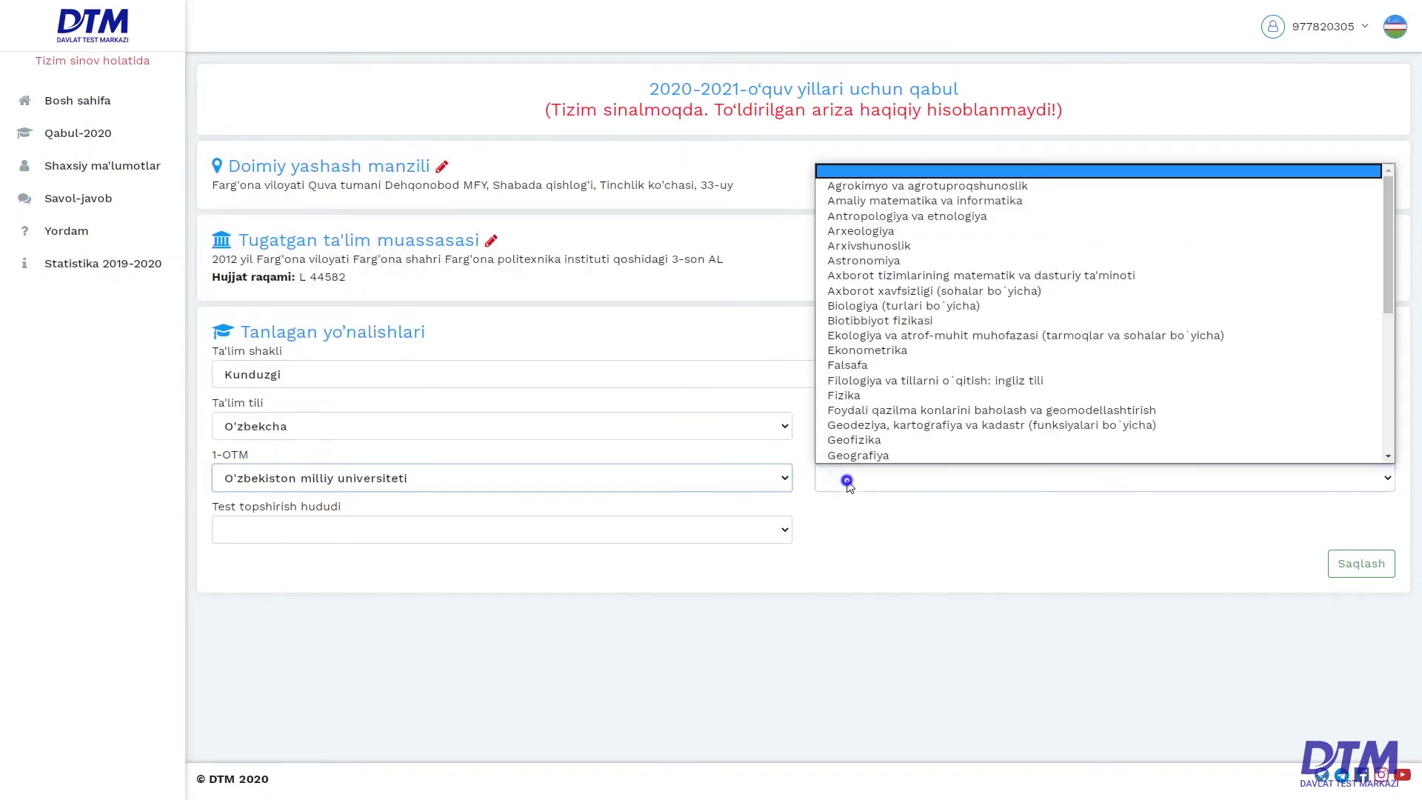
scroll(858, 429, "down", 2)
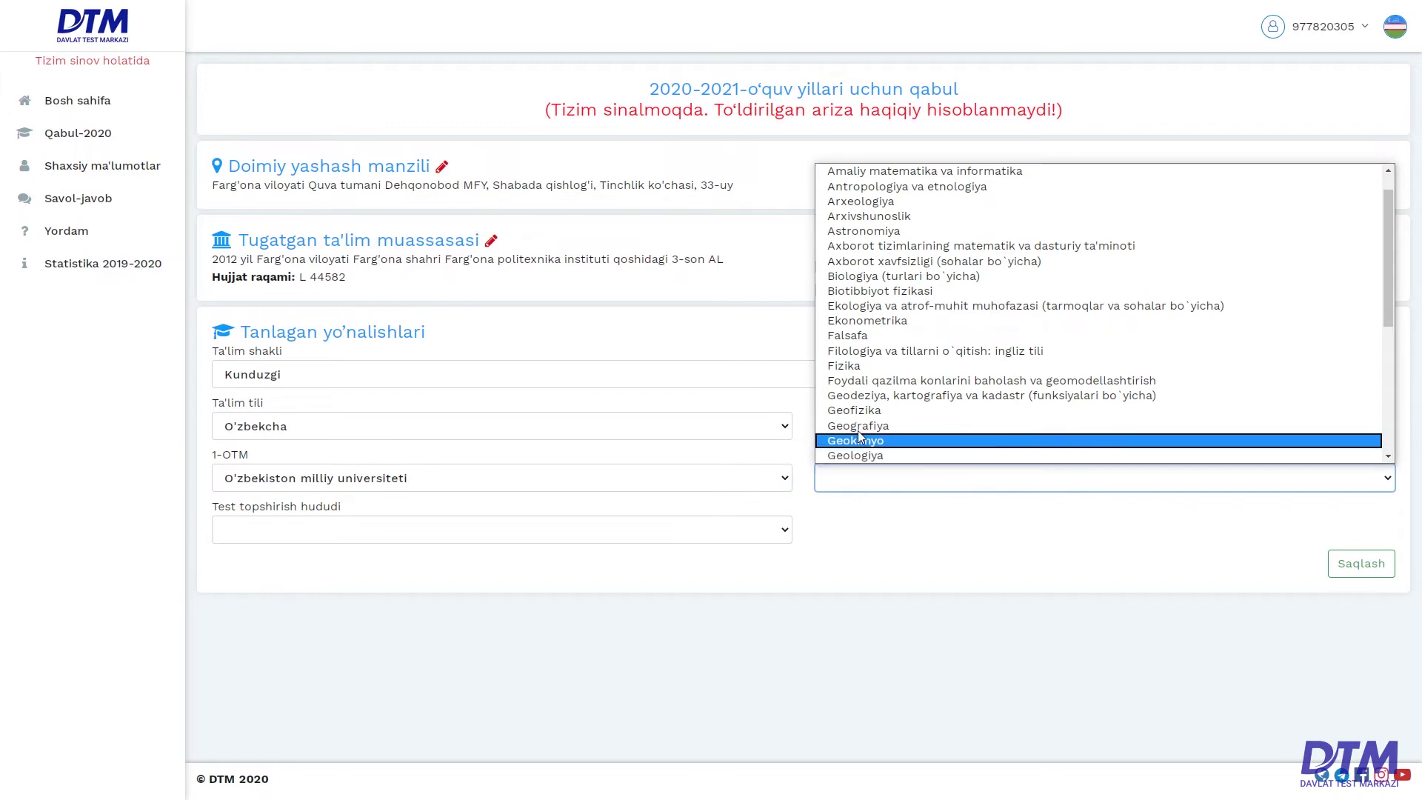
left_click(863, 368)
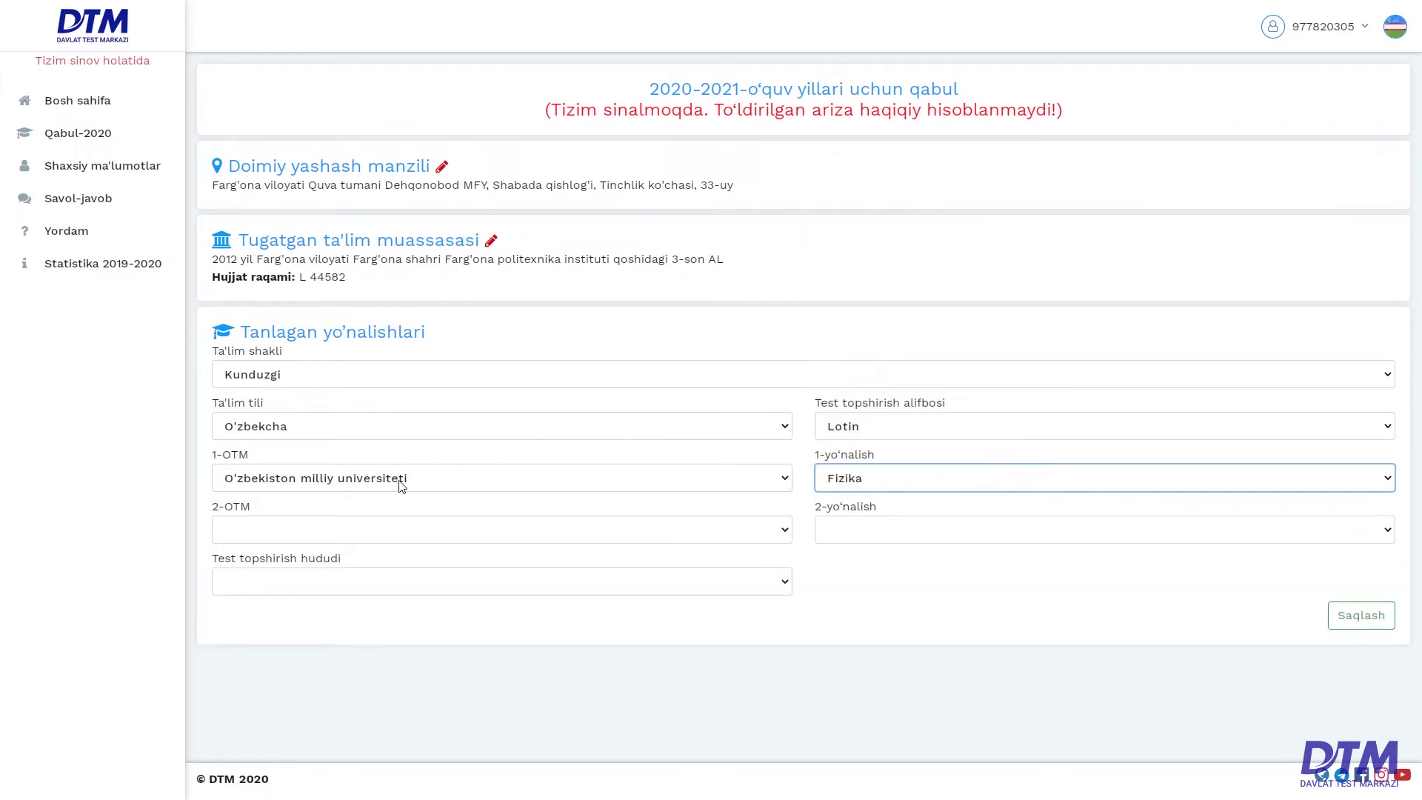
Choose Farg'ona davlat universiteti with Fizika as the second choice.
left_click(311, 530)
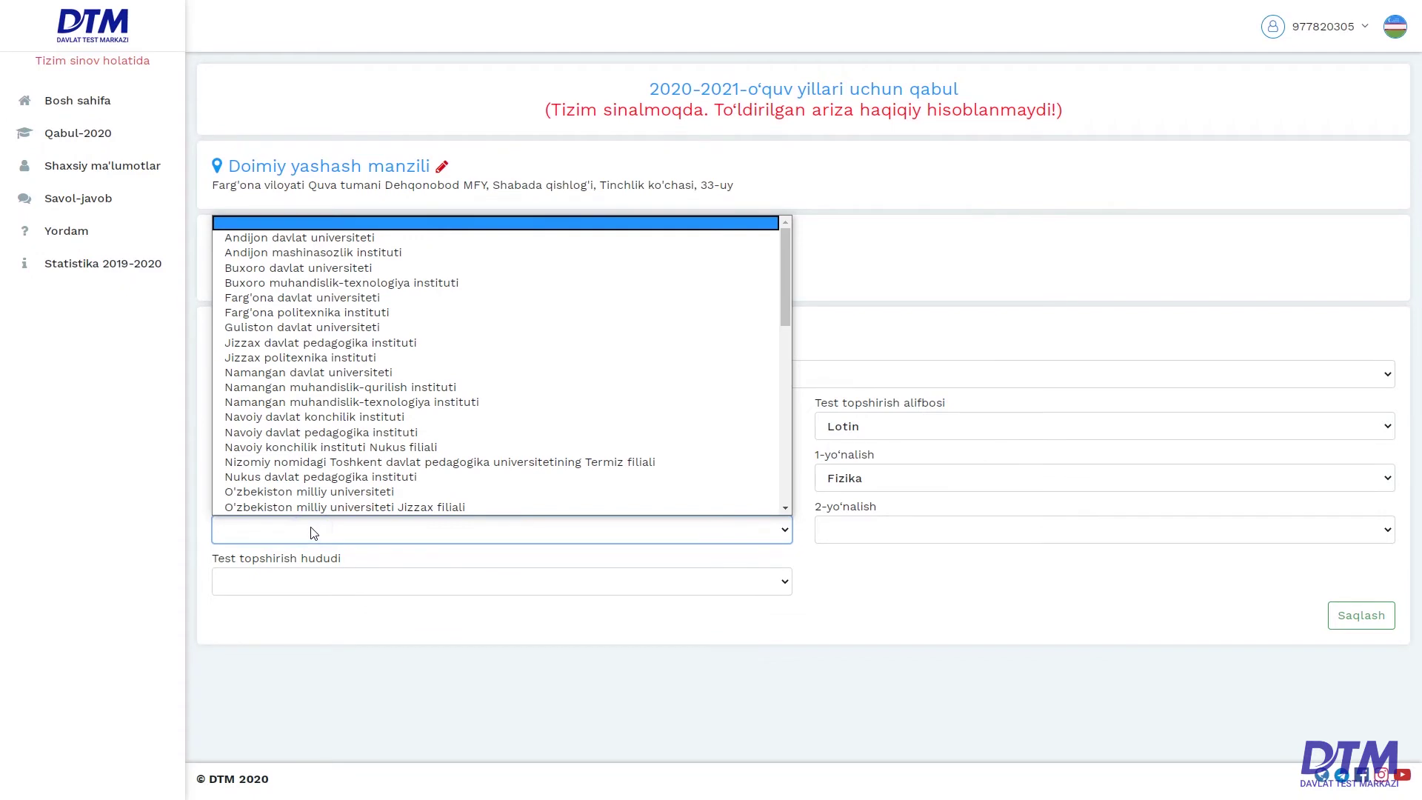
scroll(326, 377, "down", 1)
left_click(361, 269)
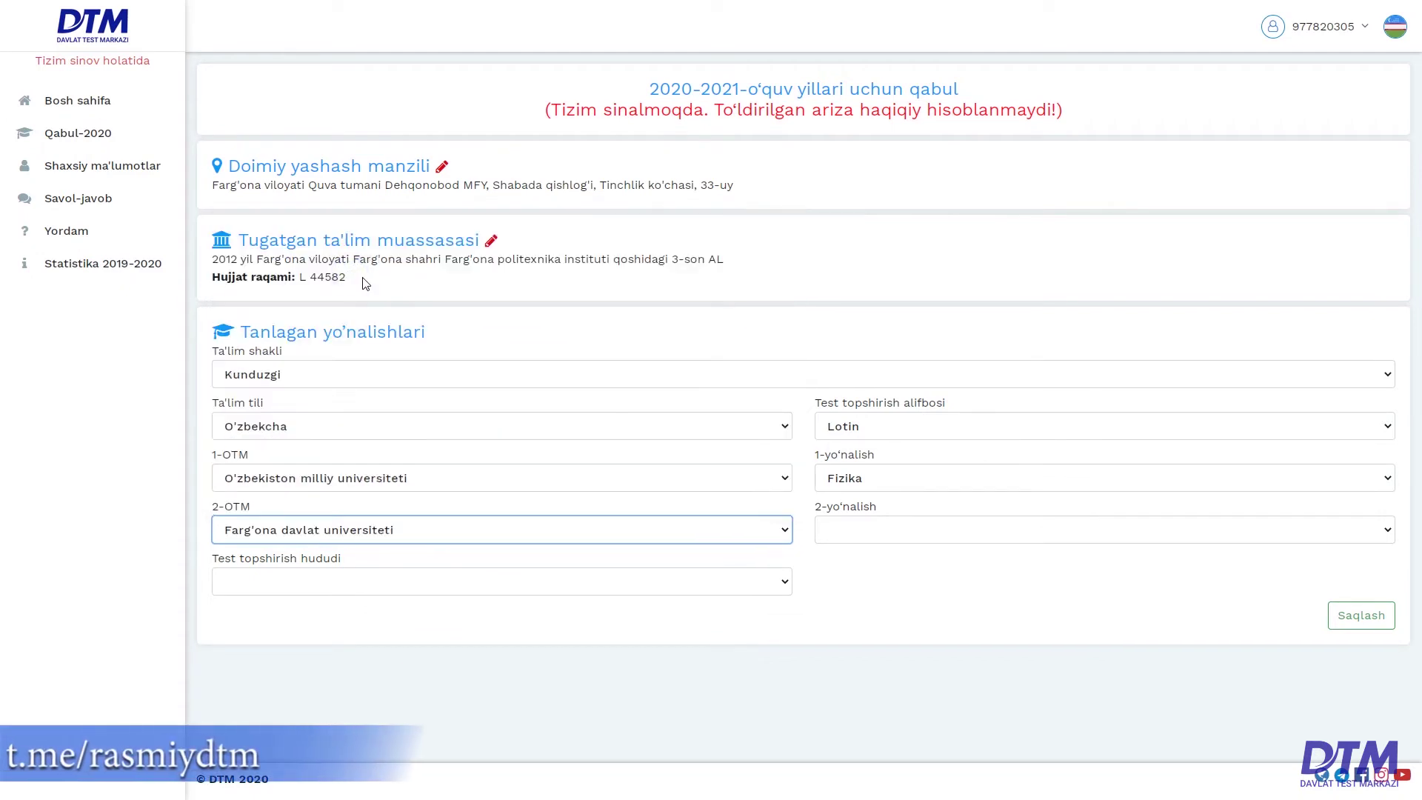
left_click(852, 524)
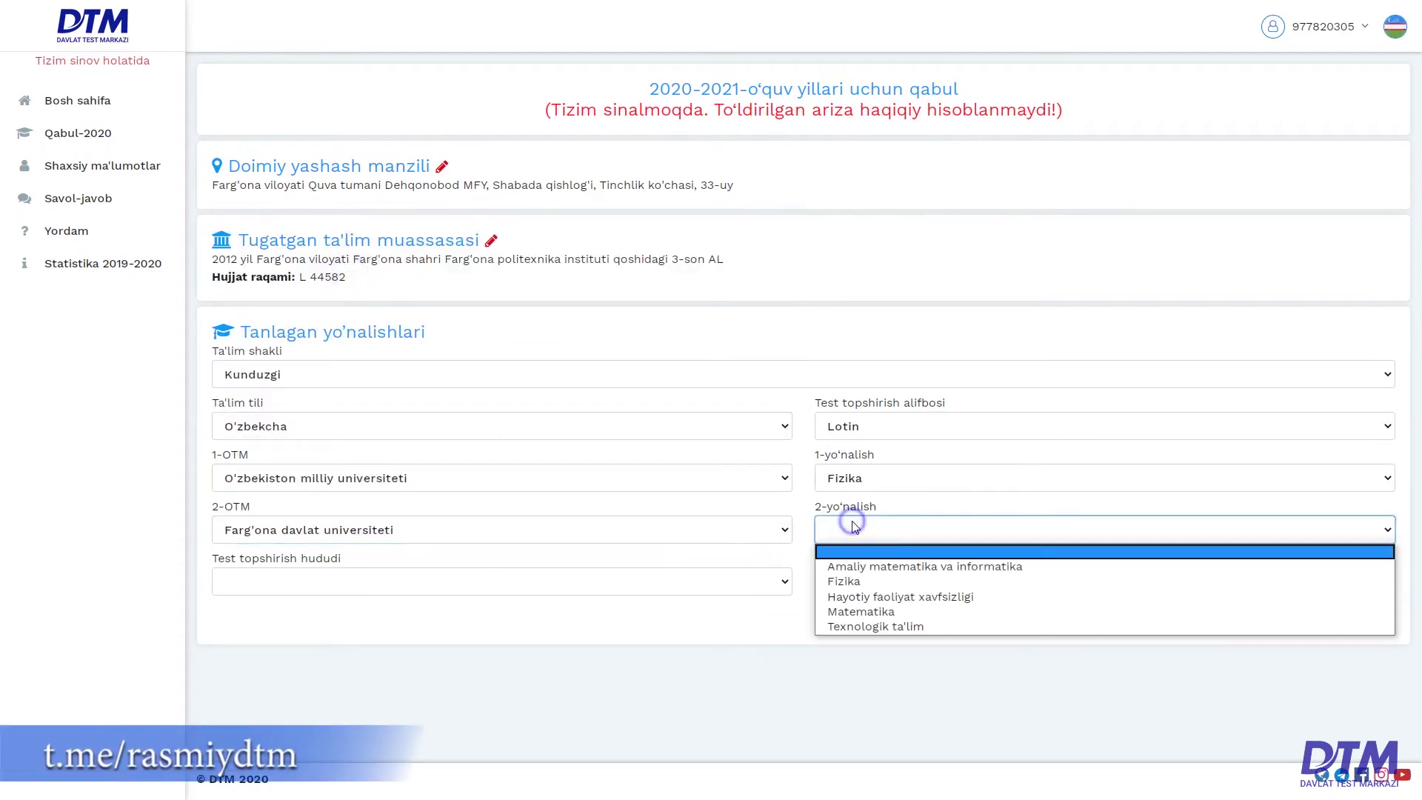
left_click(884, 582)
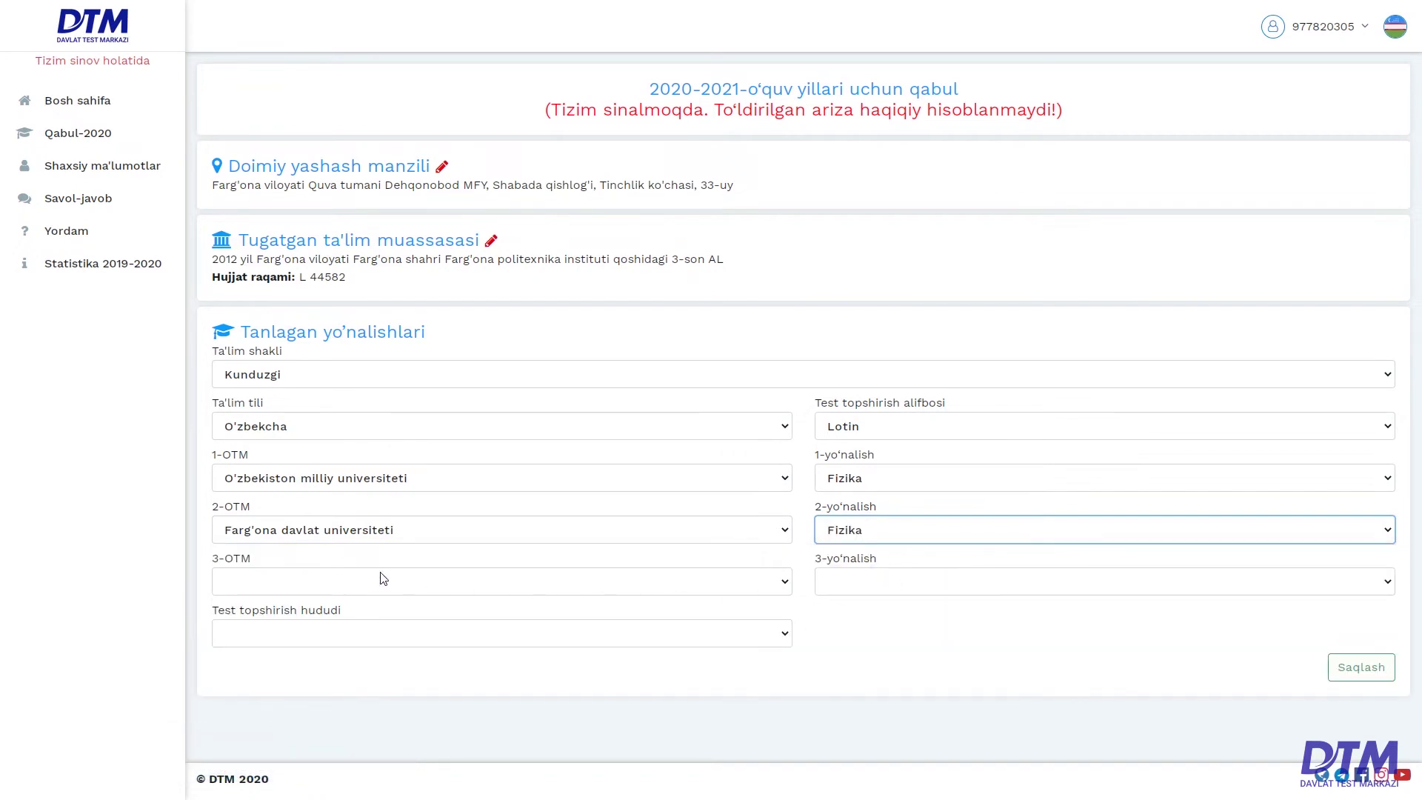
Choose Farg'ona politexnika instituti with Mehnat muhofazasi va texnika xavfsizligi third, and Farg'ona viloyati as test region.
left_click(362, 580)
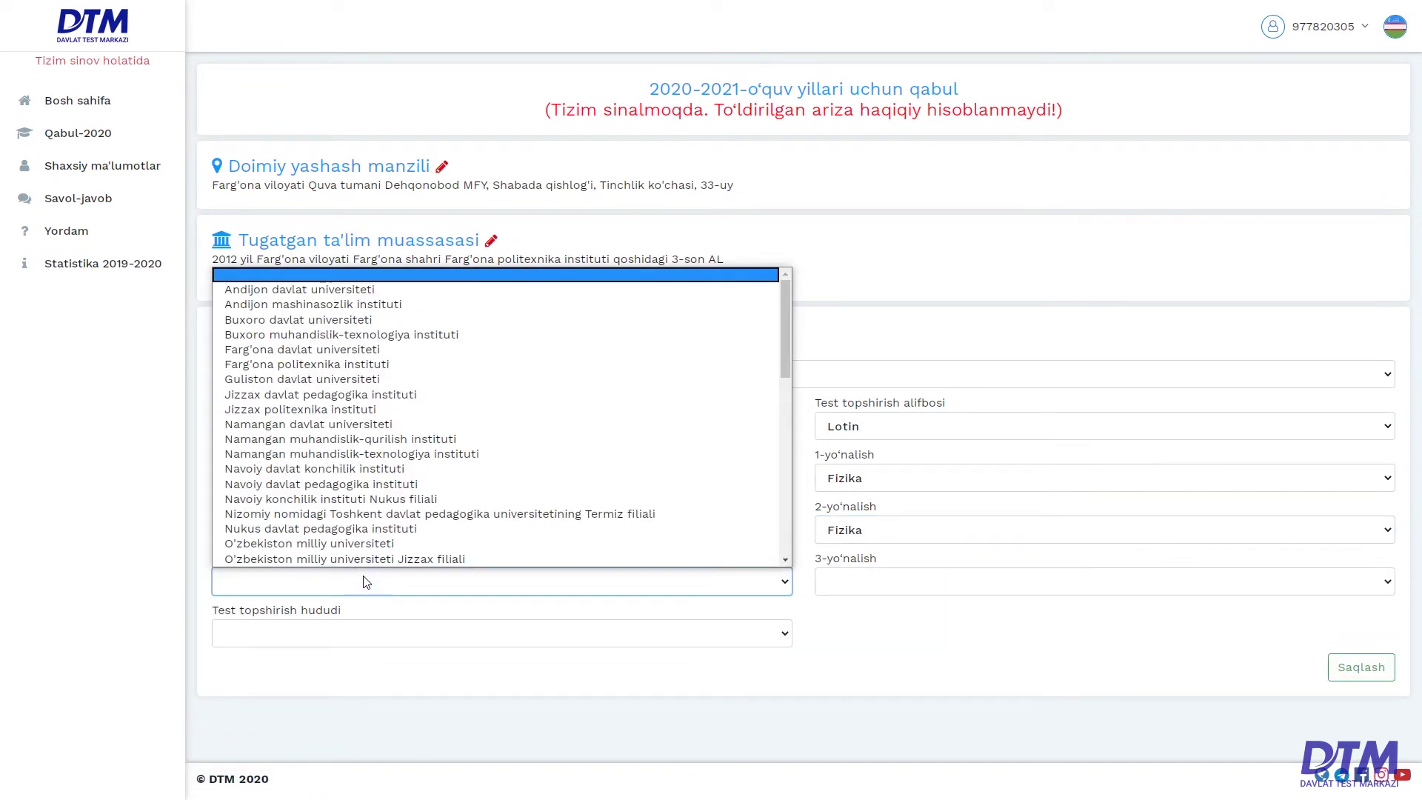
scroll(363, 555, "down", 1)
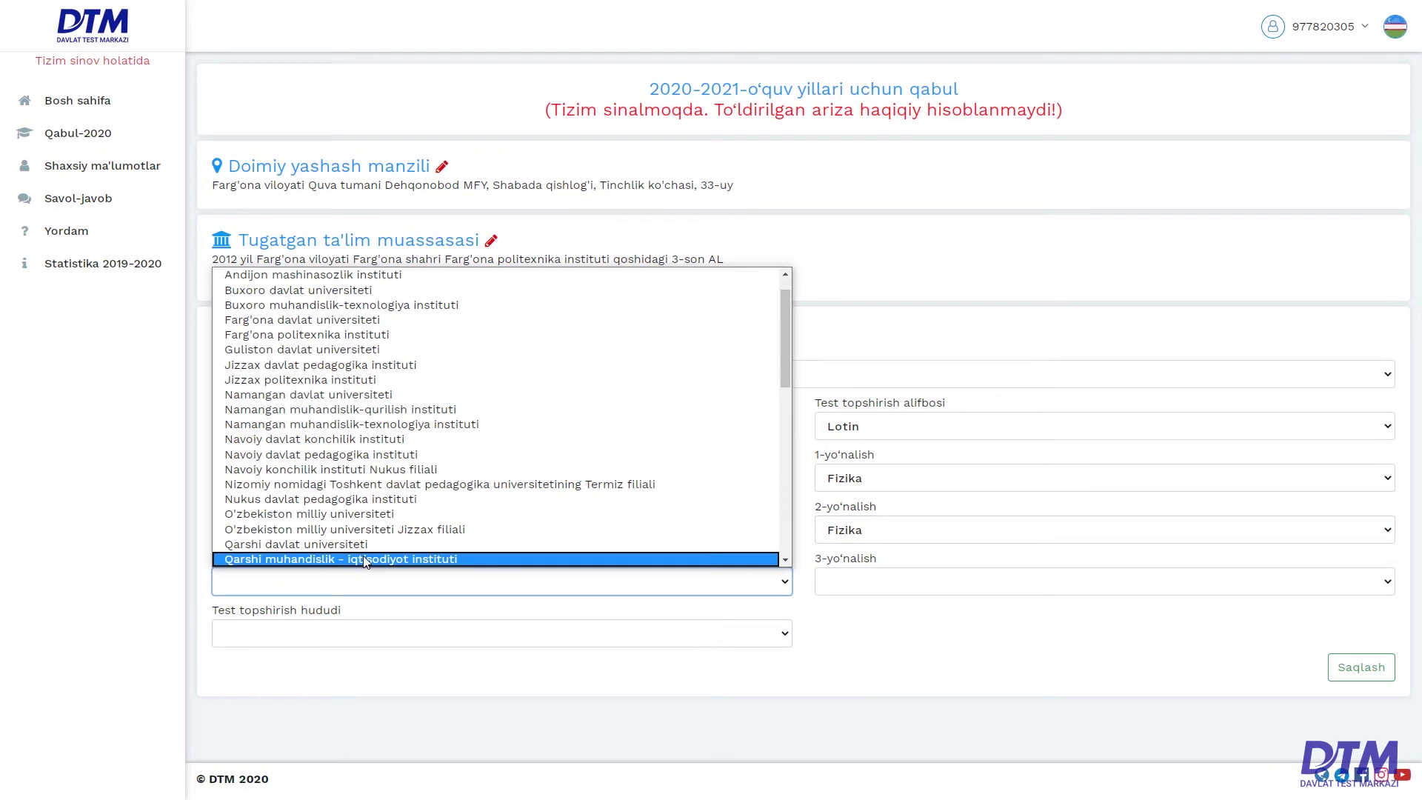
left_click(392, 337)
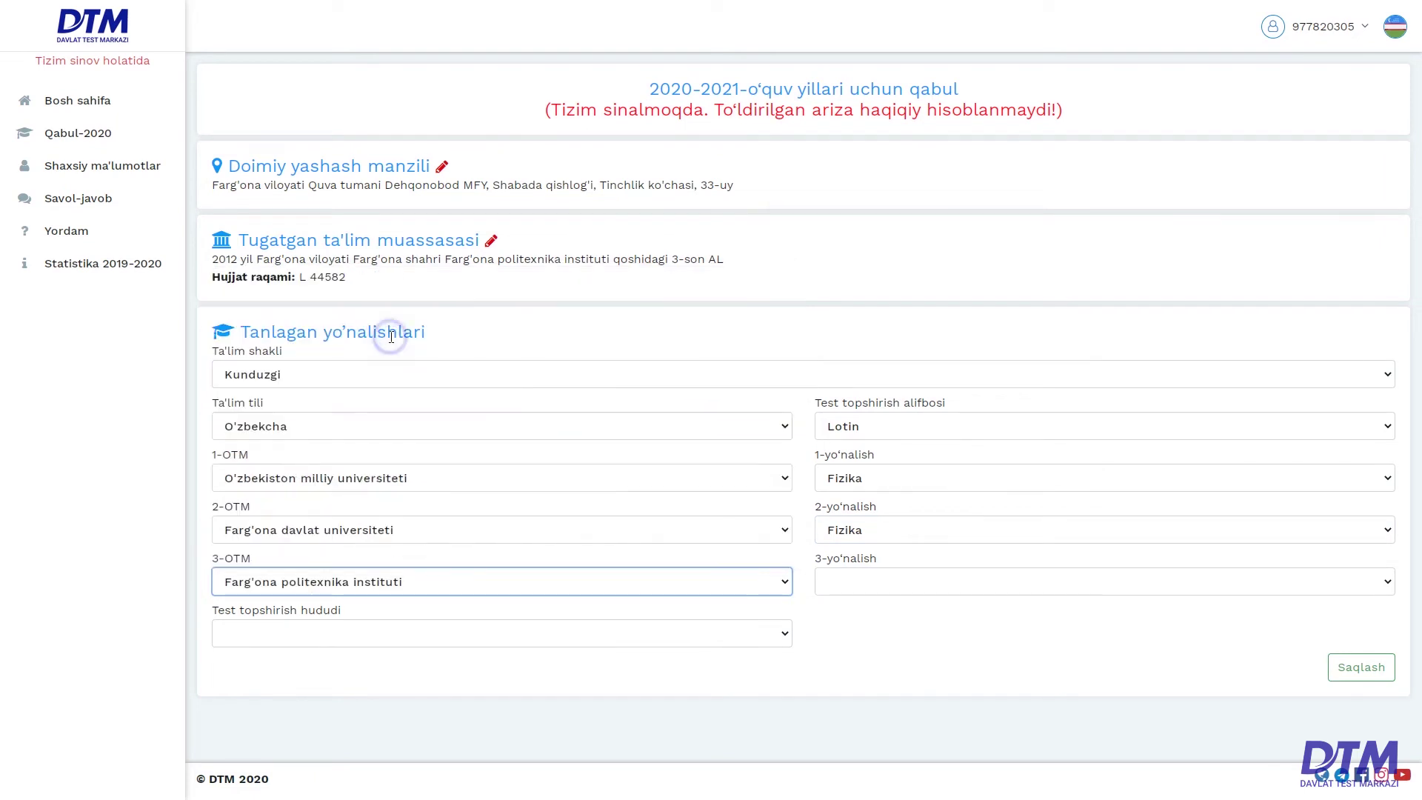
left_click(840, 587)
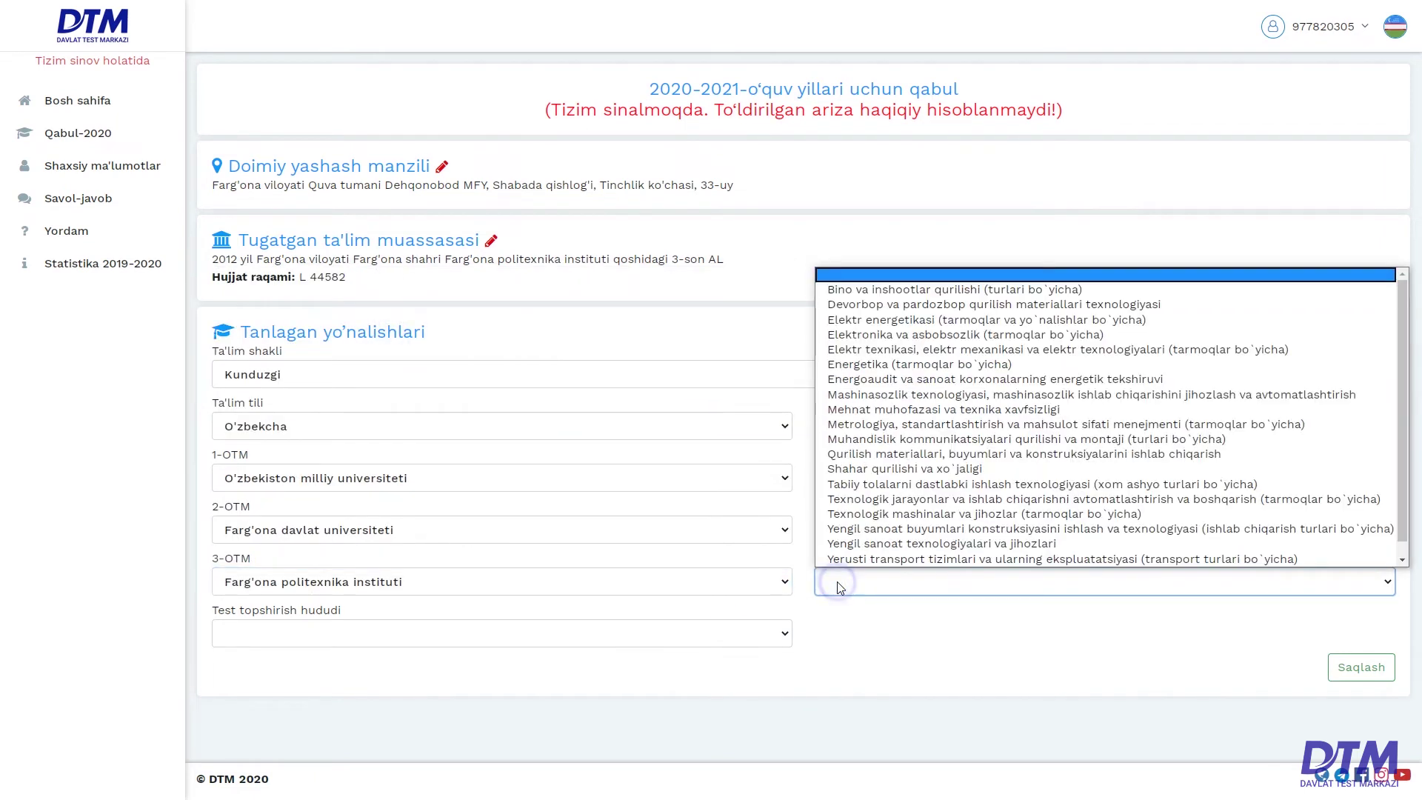
left_click(868, 412)
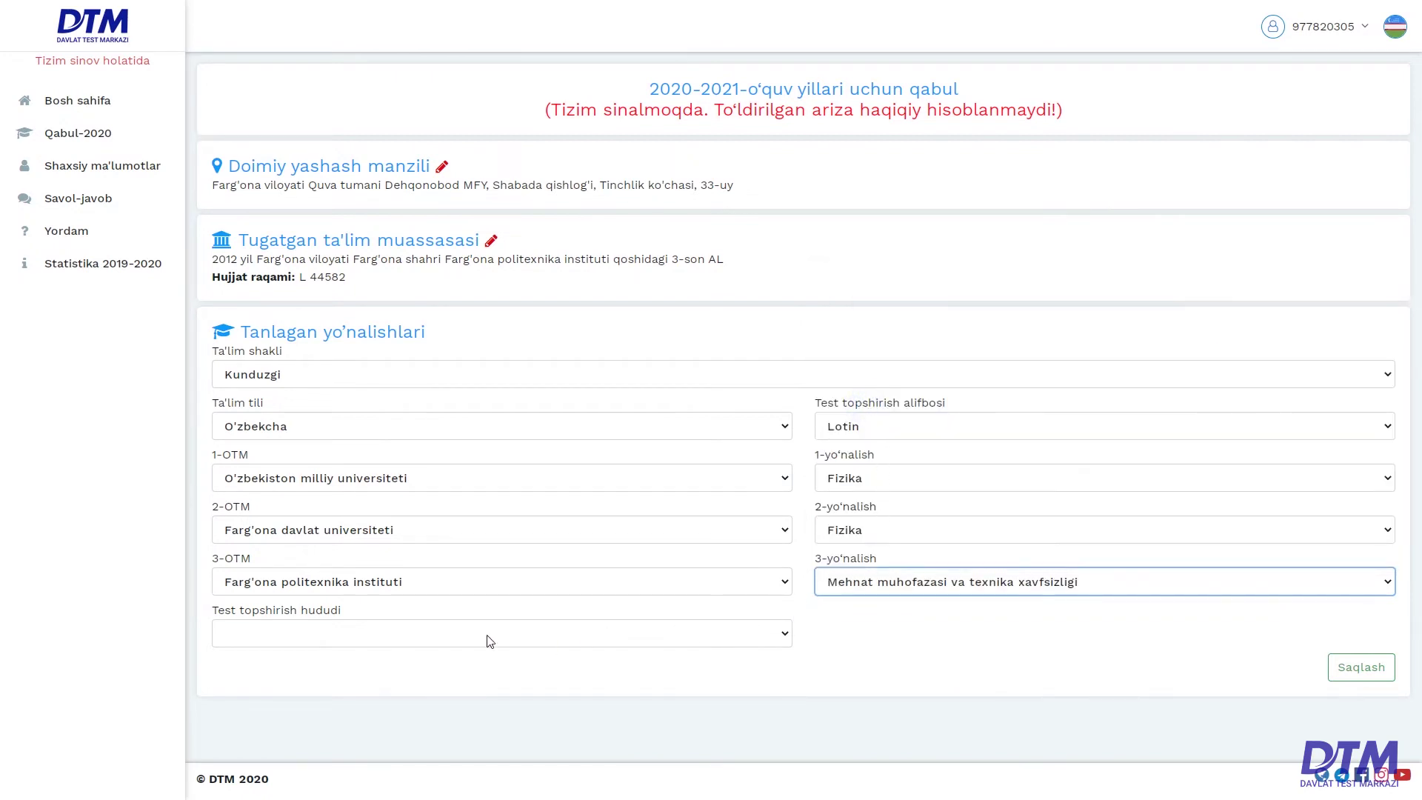
left_click(311, 635)
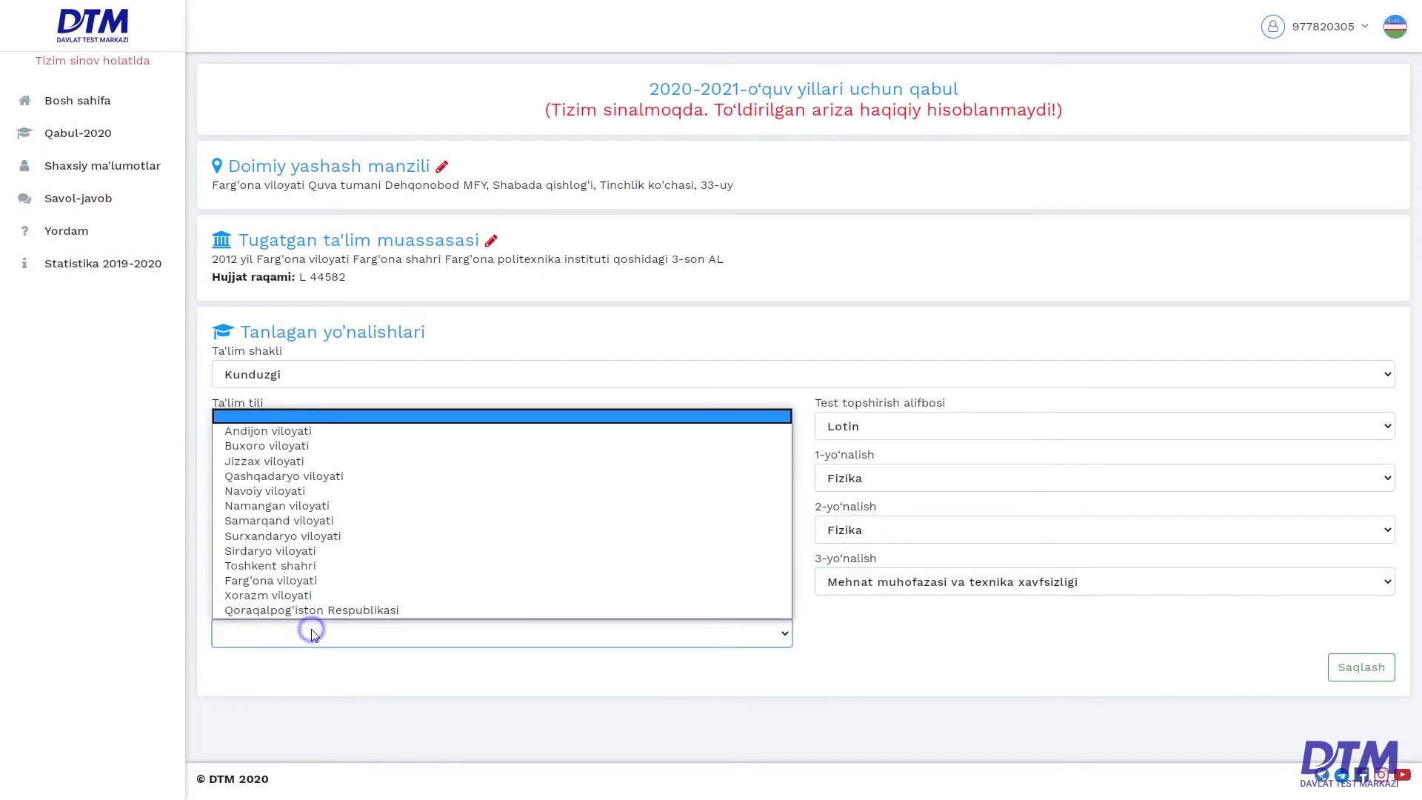
left_click(326, 582)
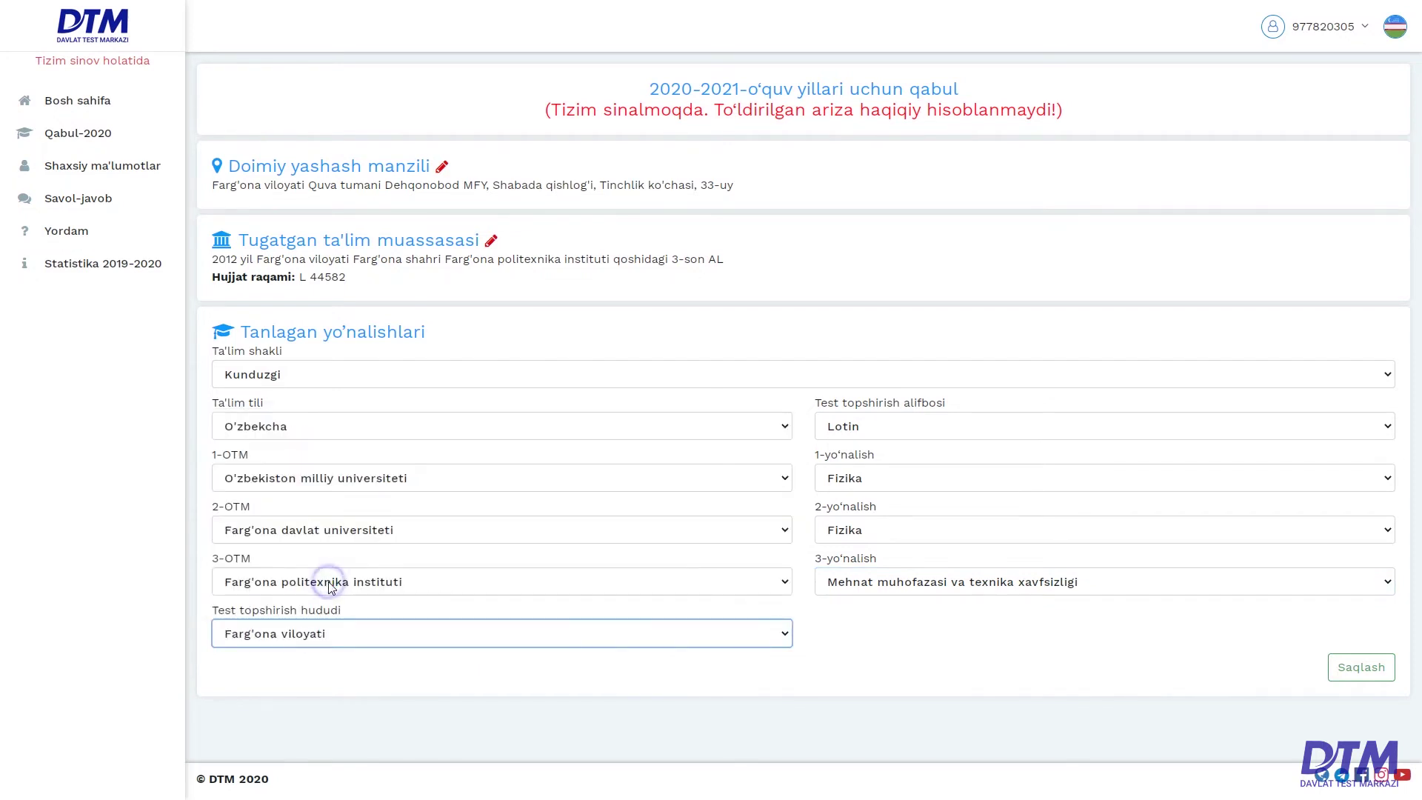
Save the three choices with Saqlash and enter the SMS verification code received by phone.
left_click(1363, 666)
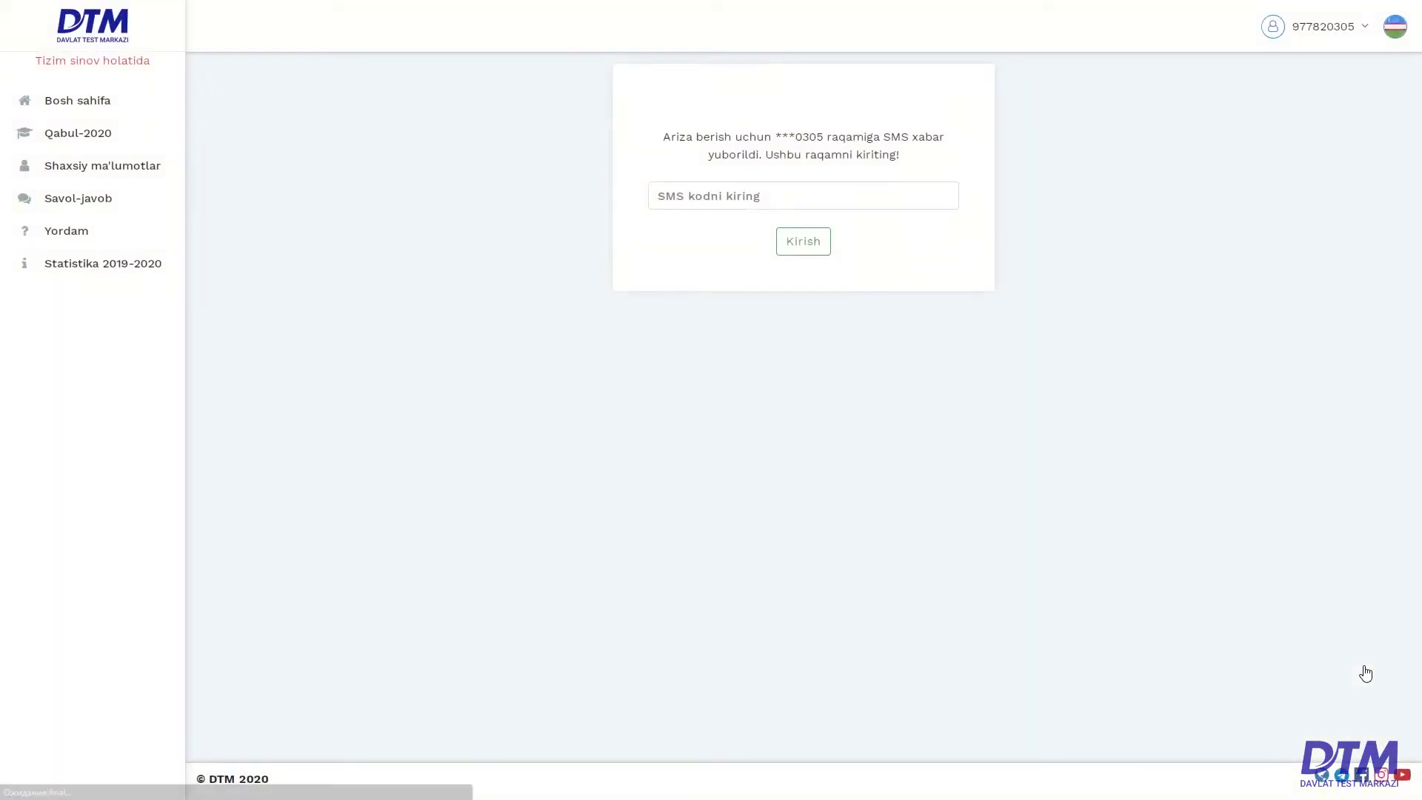
left_click(664, 237)
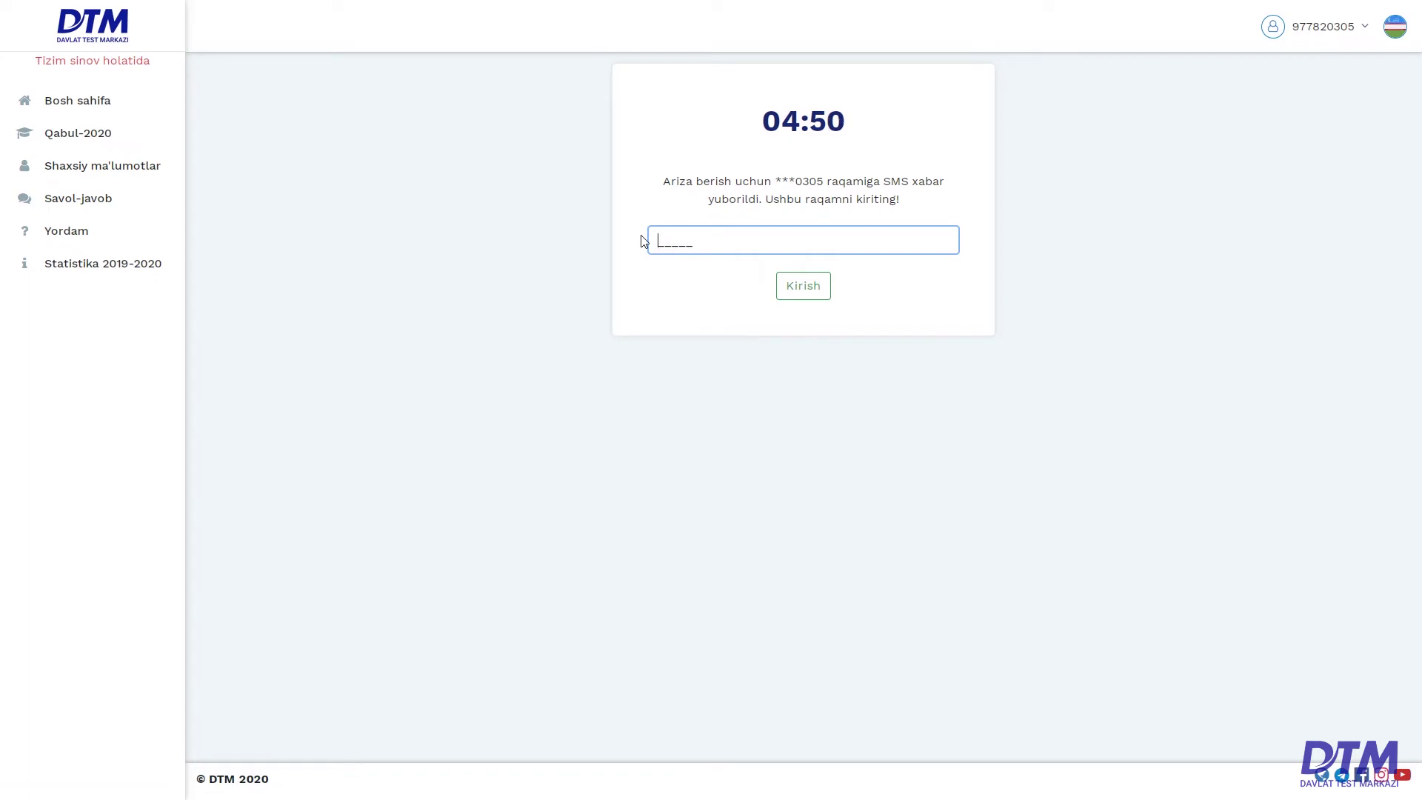
Confirm the SMS code with Kirish and highlight the registration sheet title and applicant name.
left_click(805, 288)
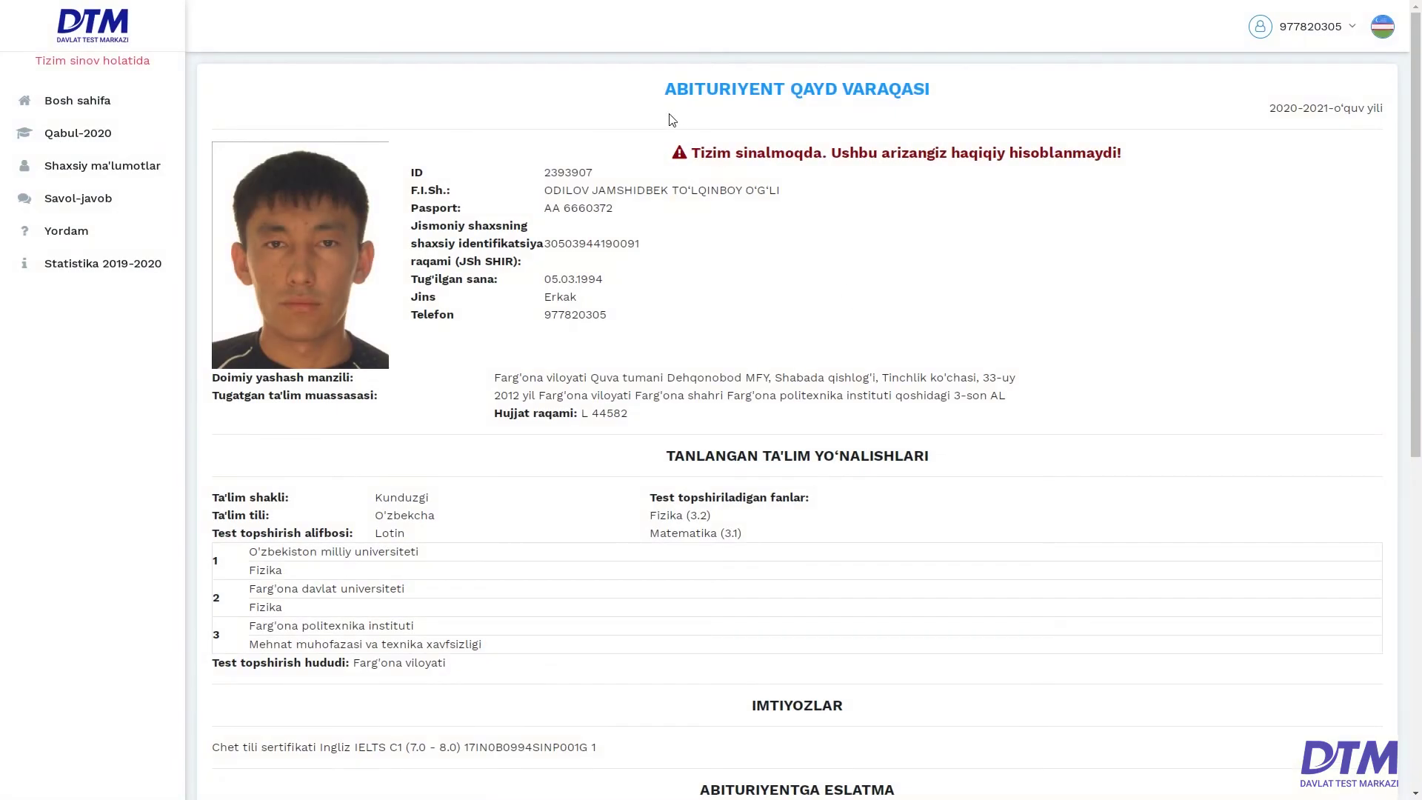
left_click_drag(667, 91, 953, 92)
left_click(892, 92)
left_click_drag(538, 199, 540, 188)
left_click(771, 190)
scroll(769, 267, "down", 2)
scroll(768, 268, "down", 1)
Highlight the chosen programmes heading, test subjects, note to applicants and registration time.
left_click_drag(668, 312, 924, 308)
left_click(896, 309)
left_click_drag(650, 349, 865, 341)
left_click(820, 355)
scroll(820, 356, "down", 3)
left_click_drag(696, 420, 942, 439)
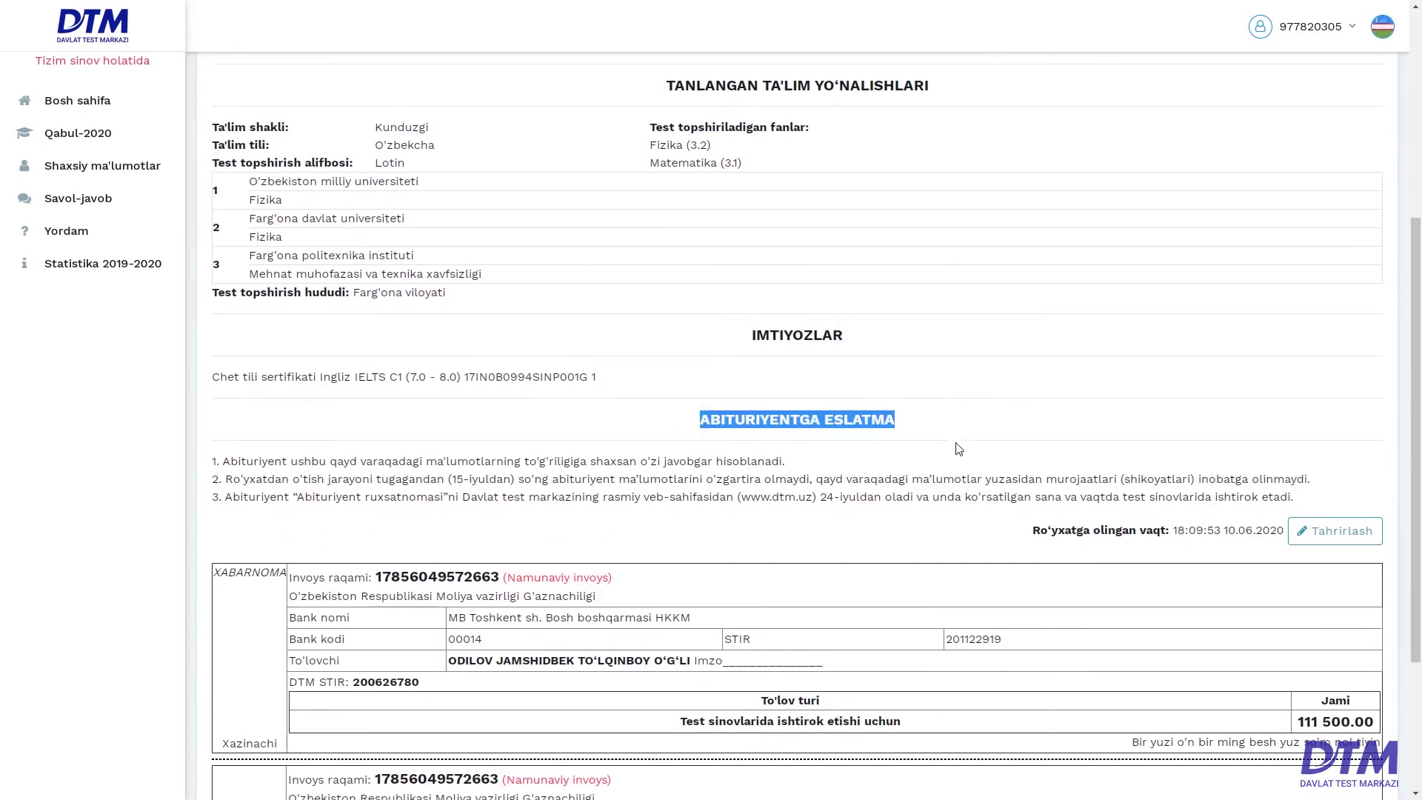
left_click_drag(1027, 532, 1179, 532)
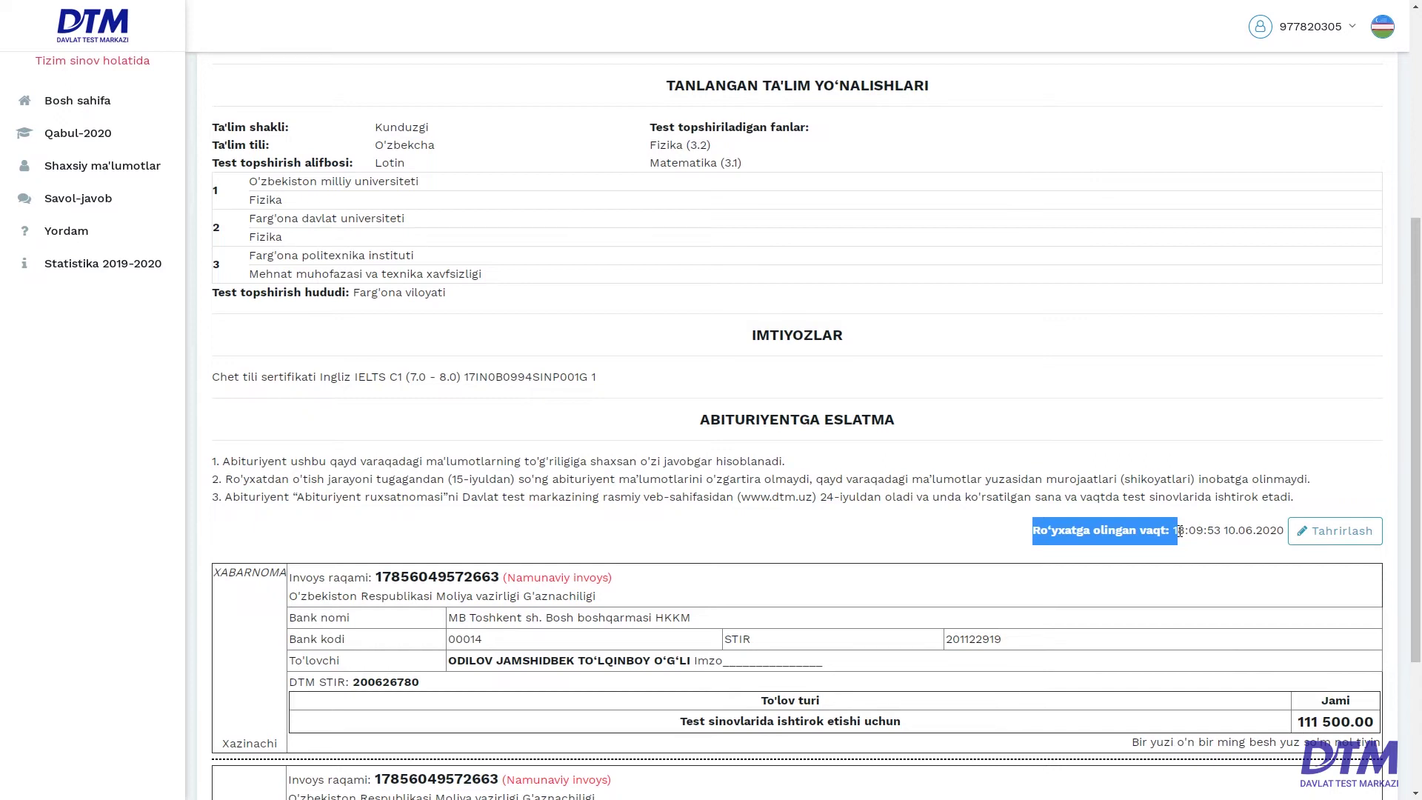
Highlight the 111 500.00 amount due and the invoice number on the registration sheet.
scroll(1180, 531, "down", 3)
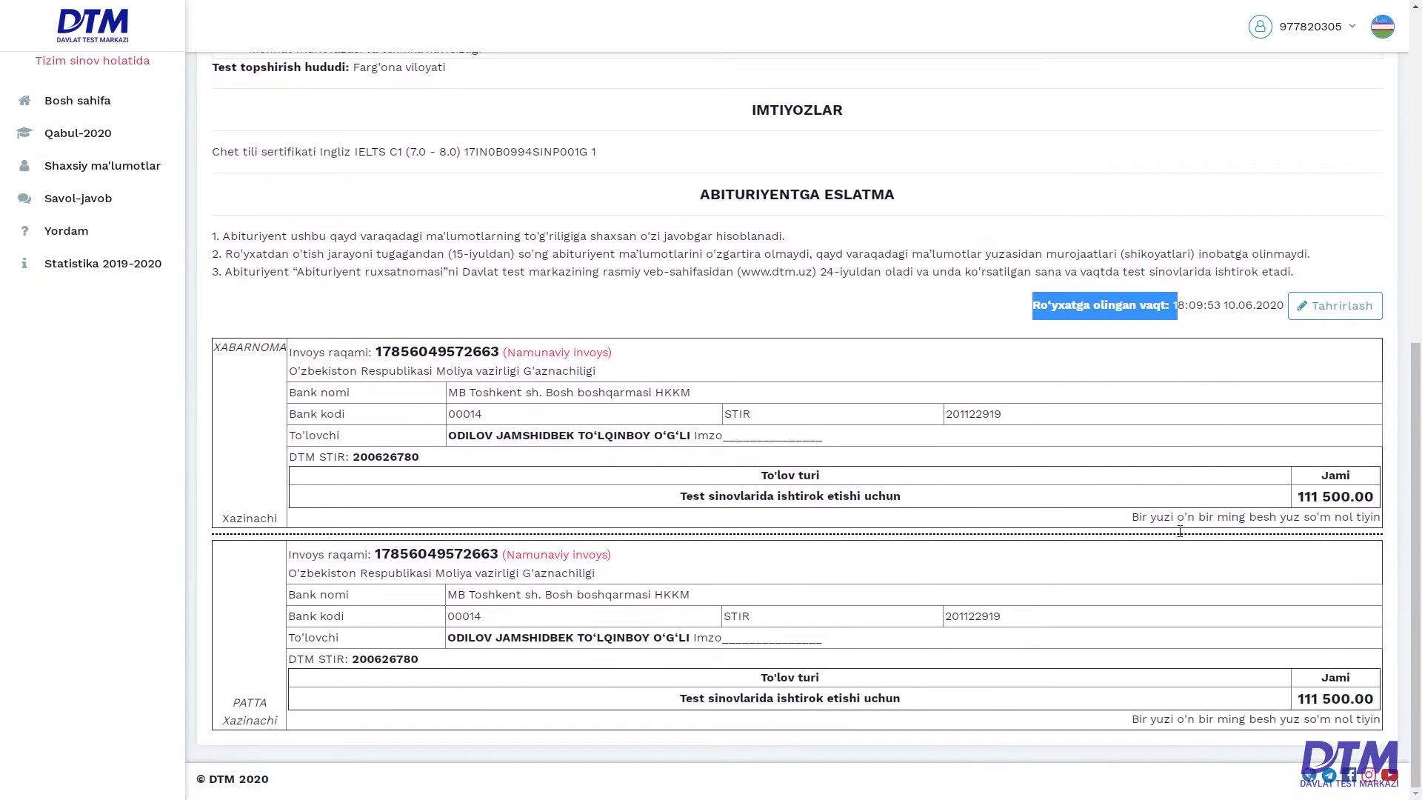
left_click_drag(1298, 504, 1375, 497)
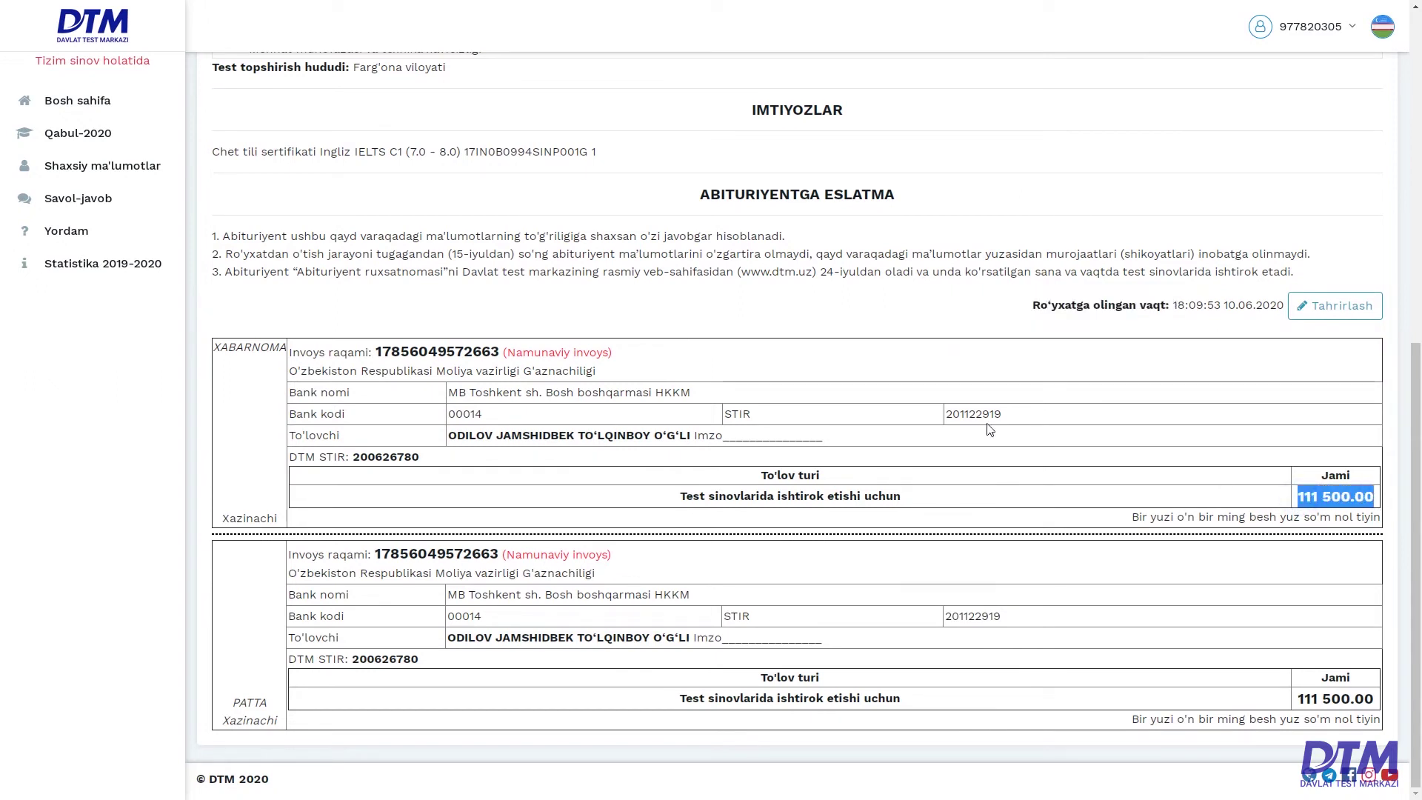
left_click(400, 347)
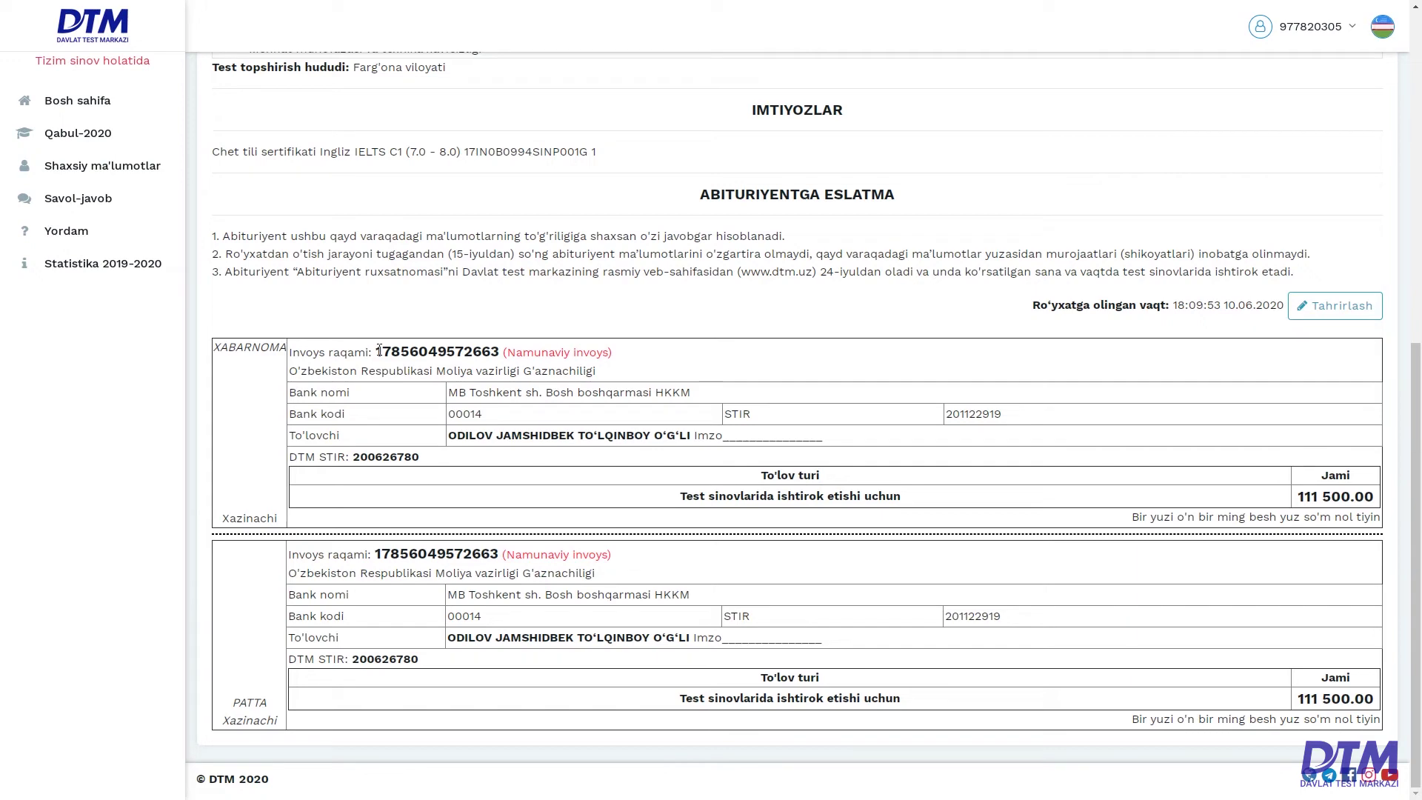
left_click_drag(378, 350, 504, 351)
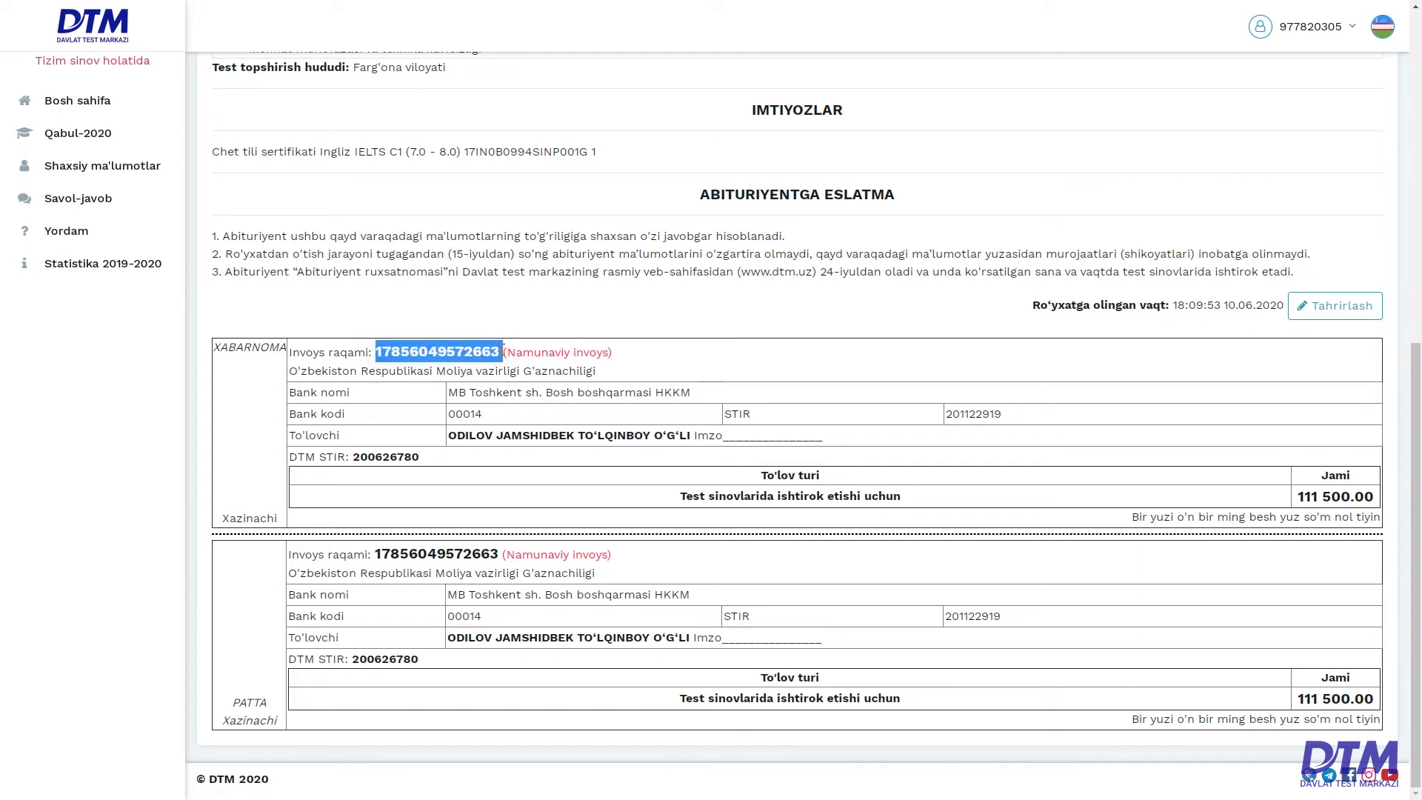
left_click(503, 349)
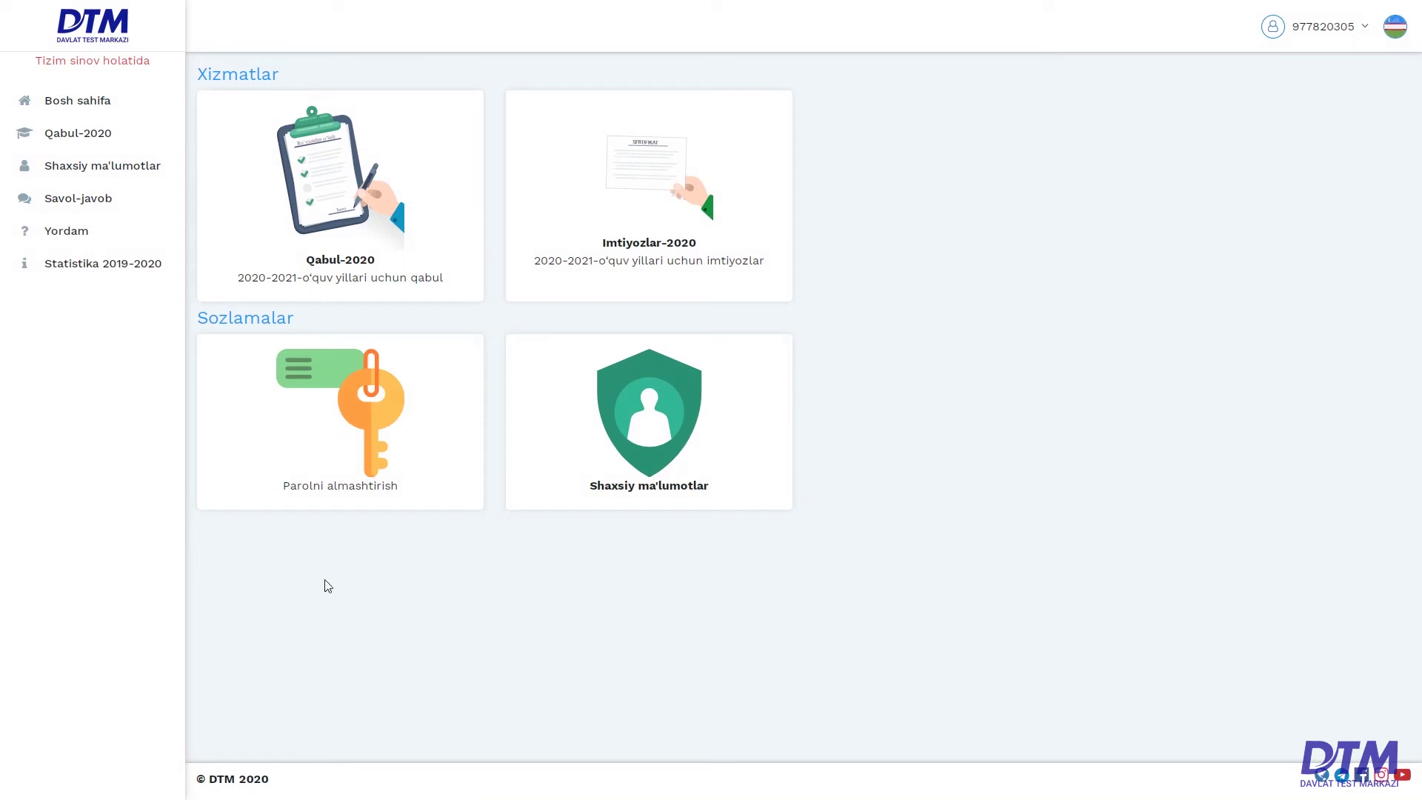
Expand and collapse the second Savol-javob answer, then sign out with Chiqish.
left_click(92, 203)
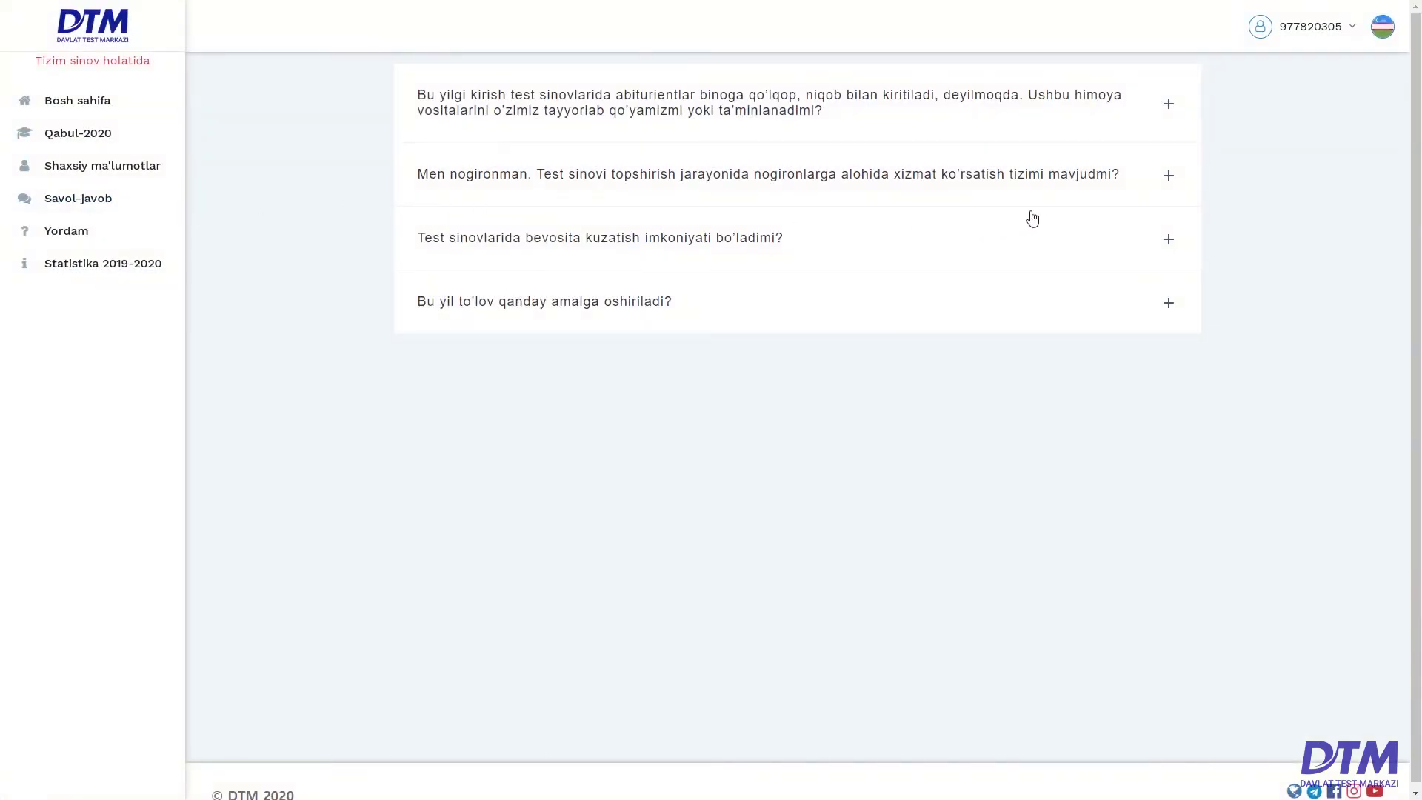
left_click(1169, 178)
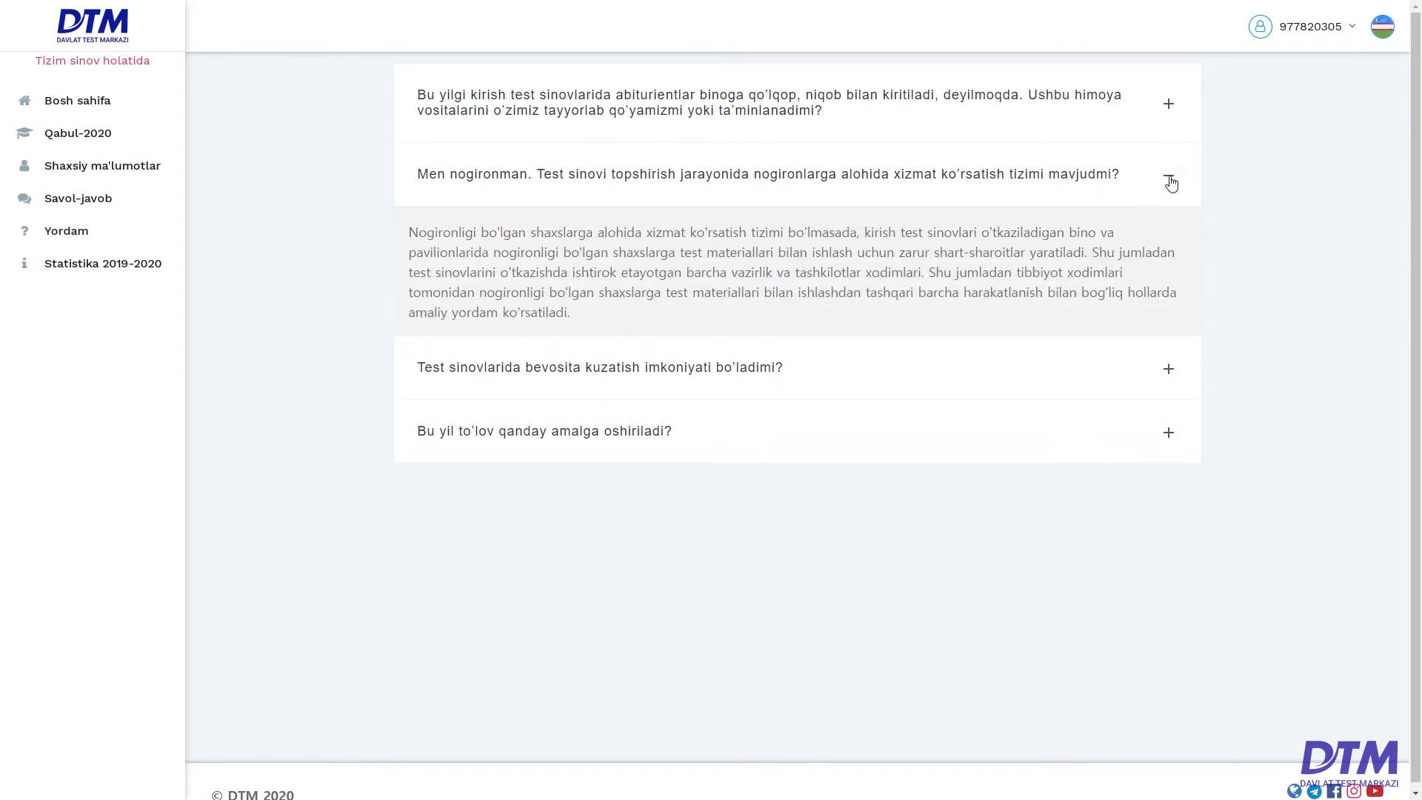
left_click(1170, 181)
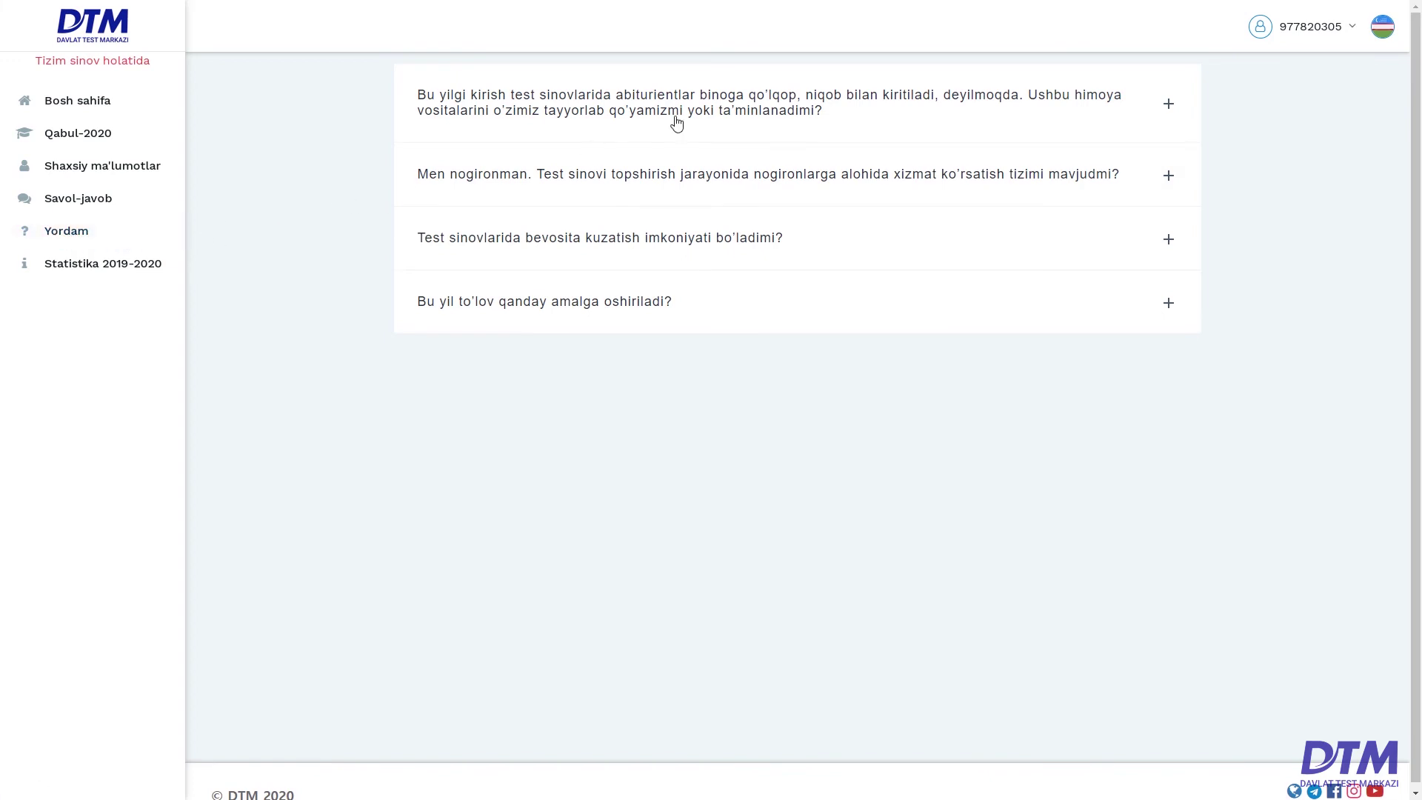
left_click(1354, 28)
left_click(1268, 124)
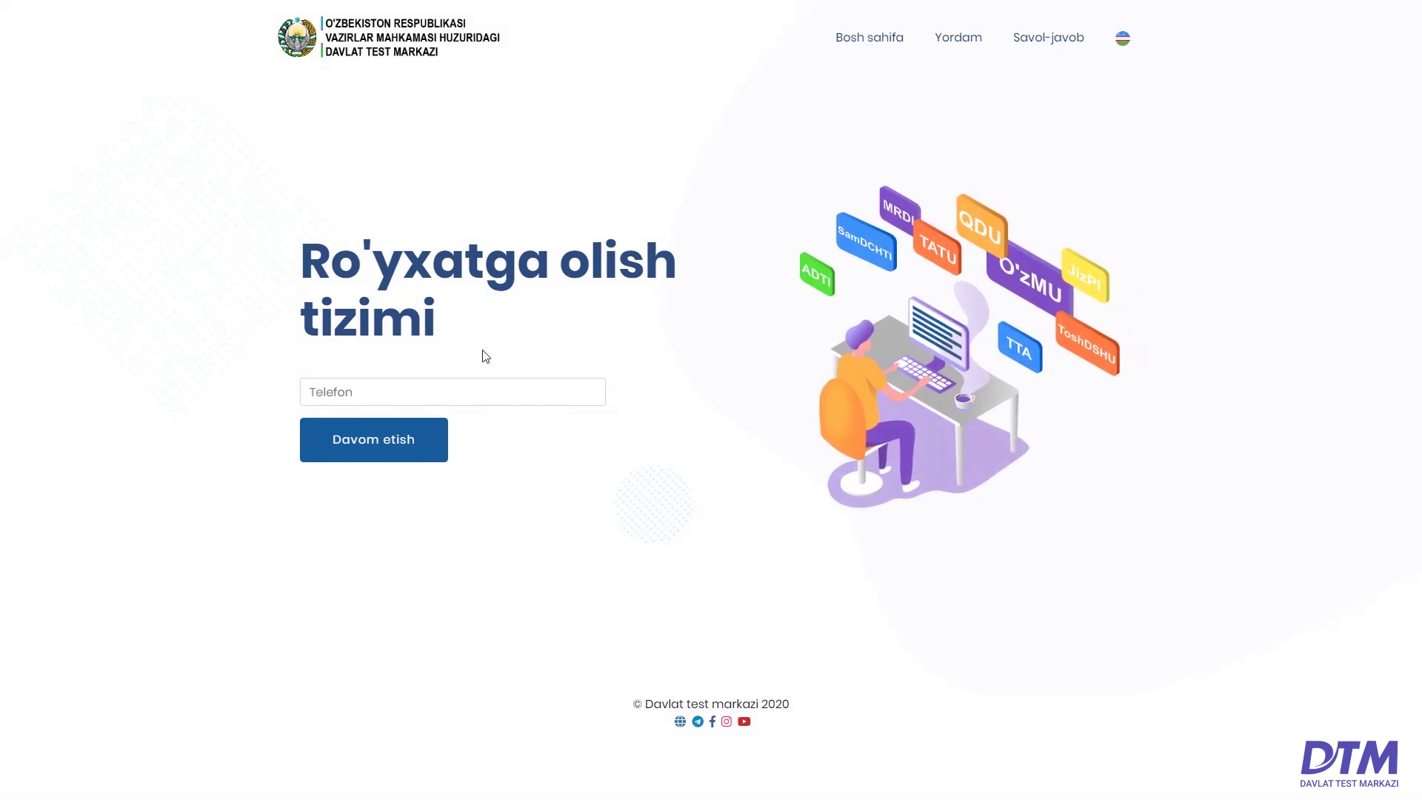
Enter the account's phone number and request a Parolni tiklash SMS code.
left_click(393, 394)
type("9")
left_click(323, 390)
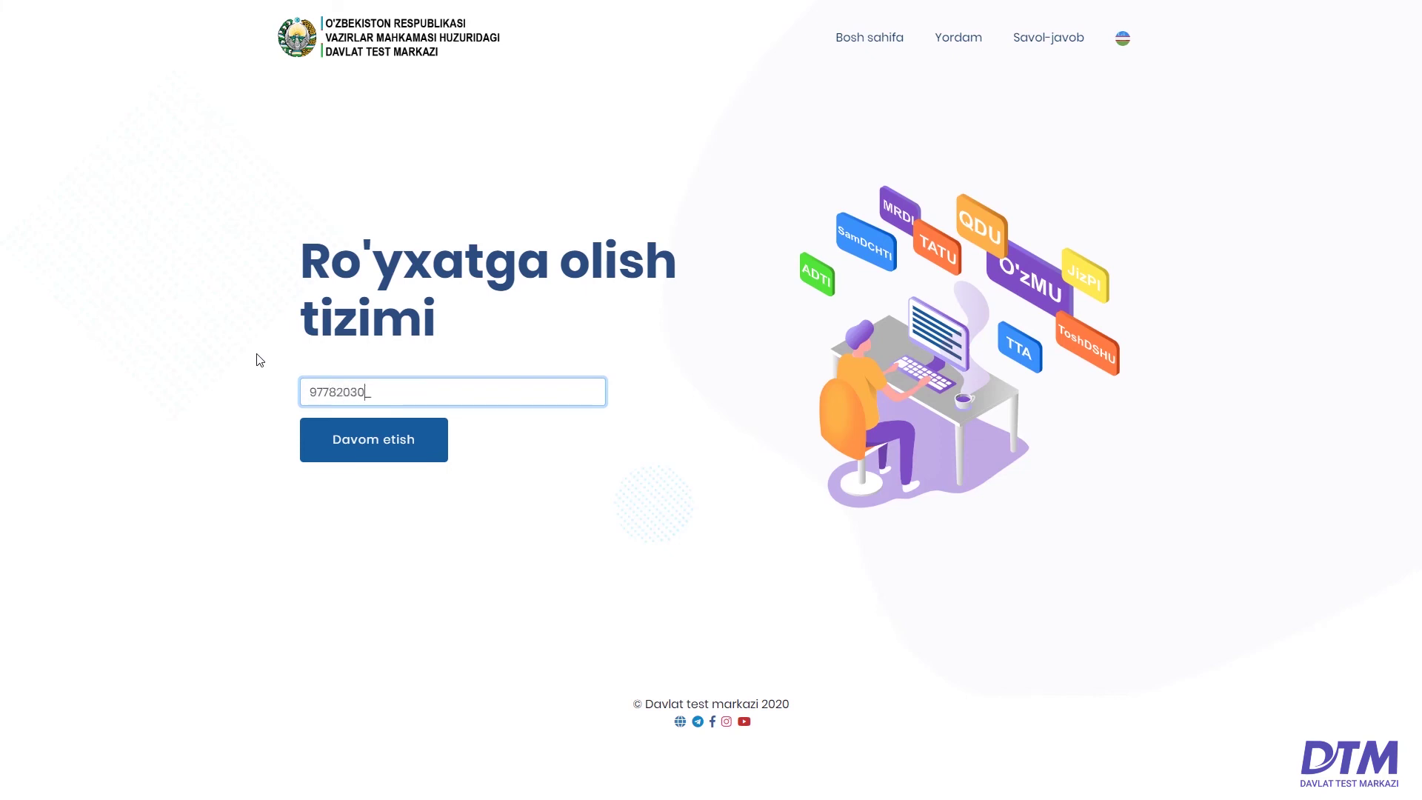
left_click(372, 440)
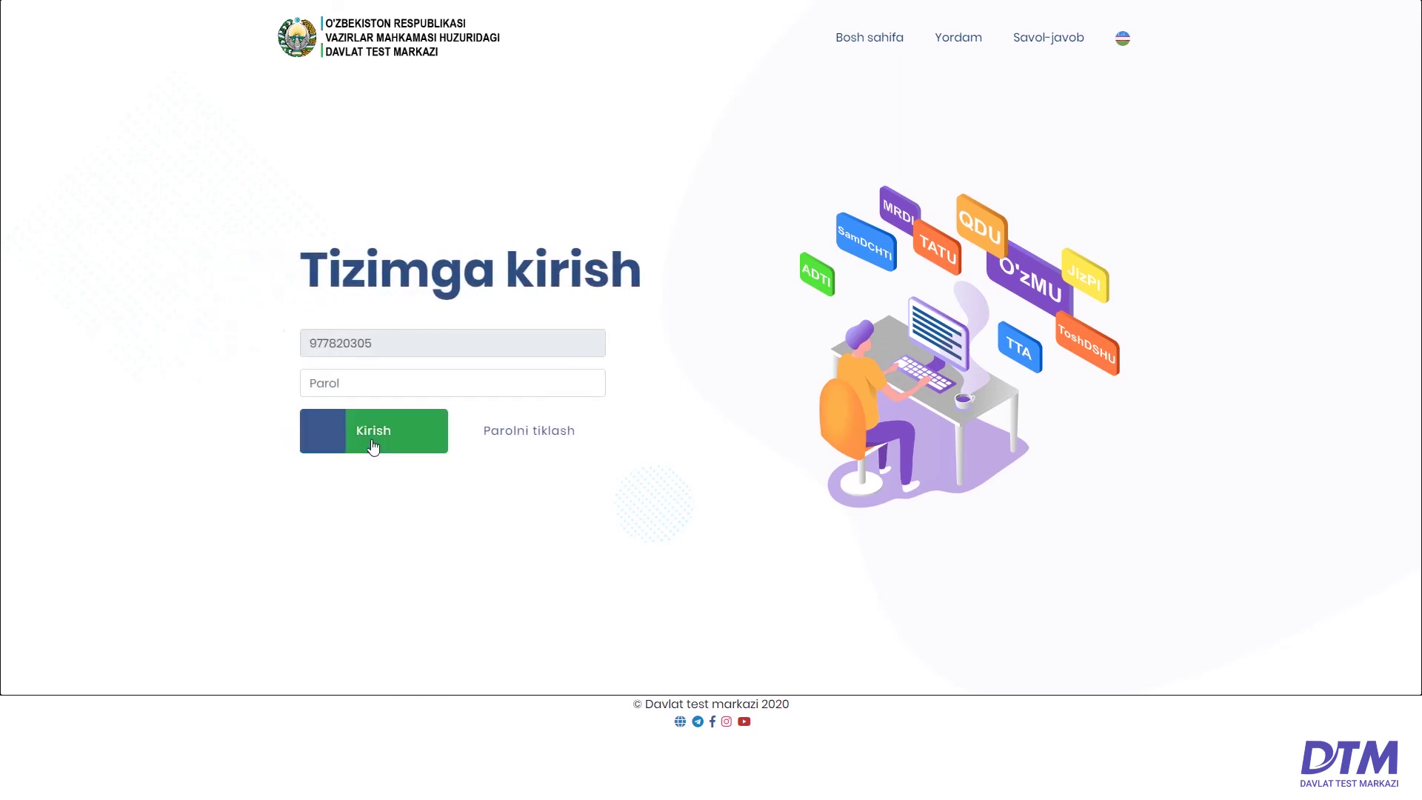
left_click(530, 436)
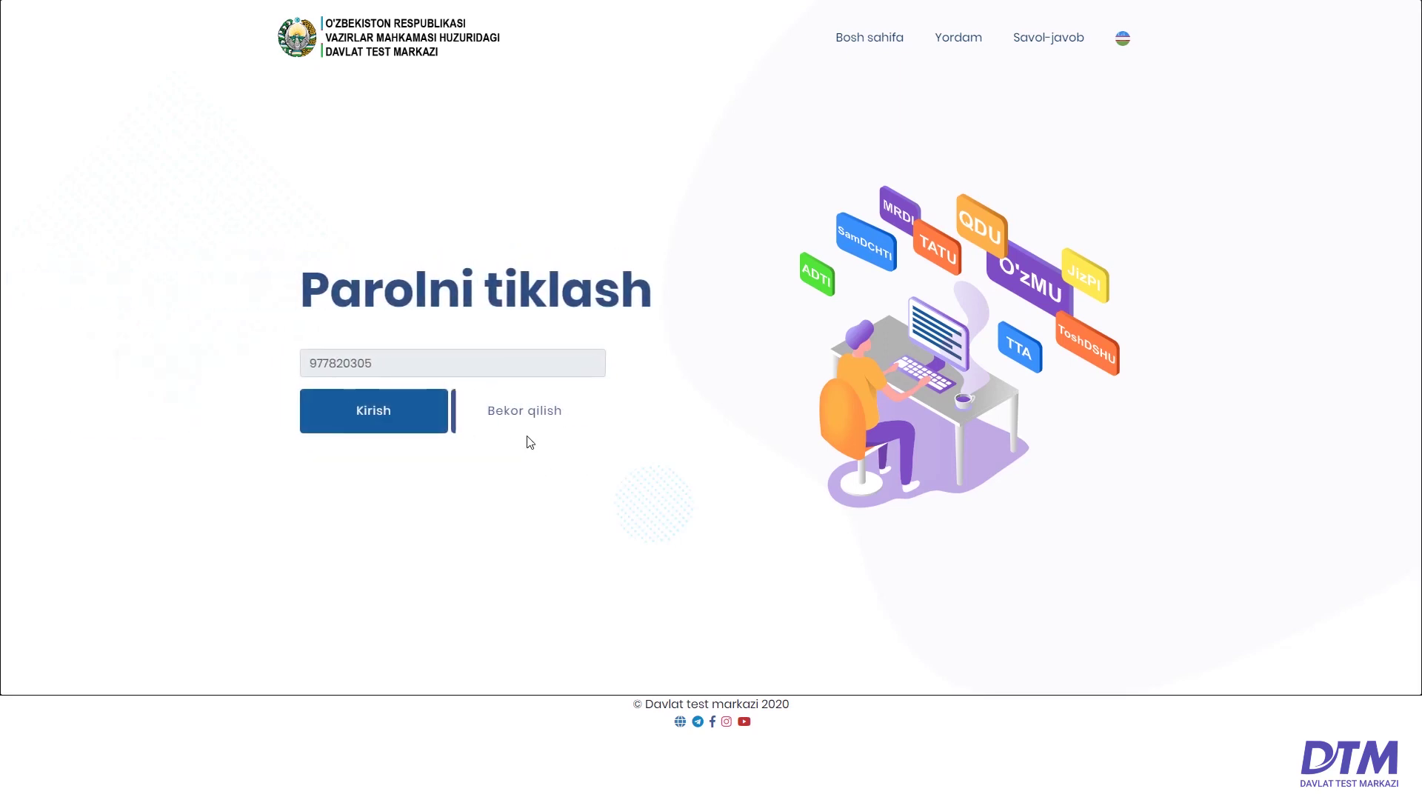
left_click(372, 421)
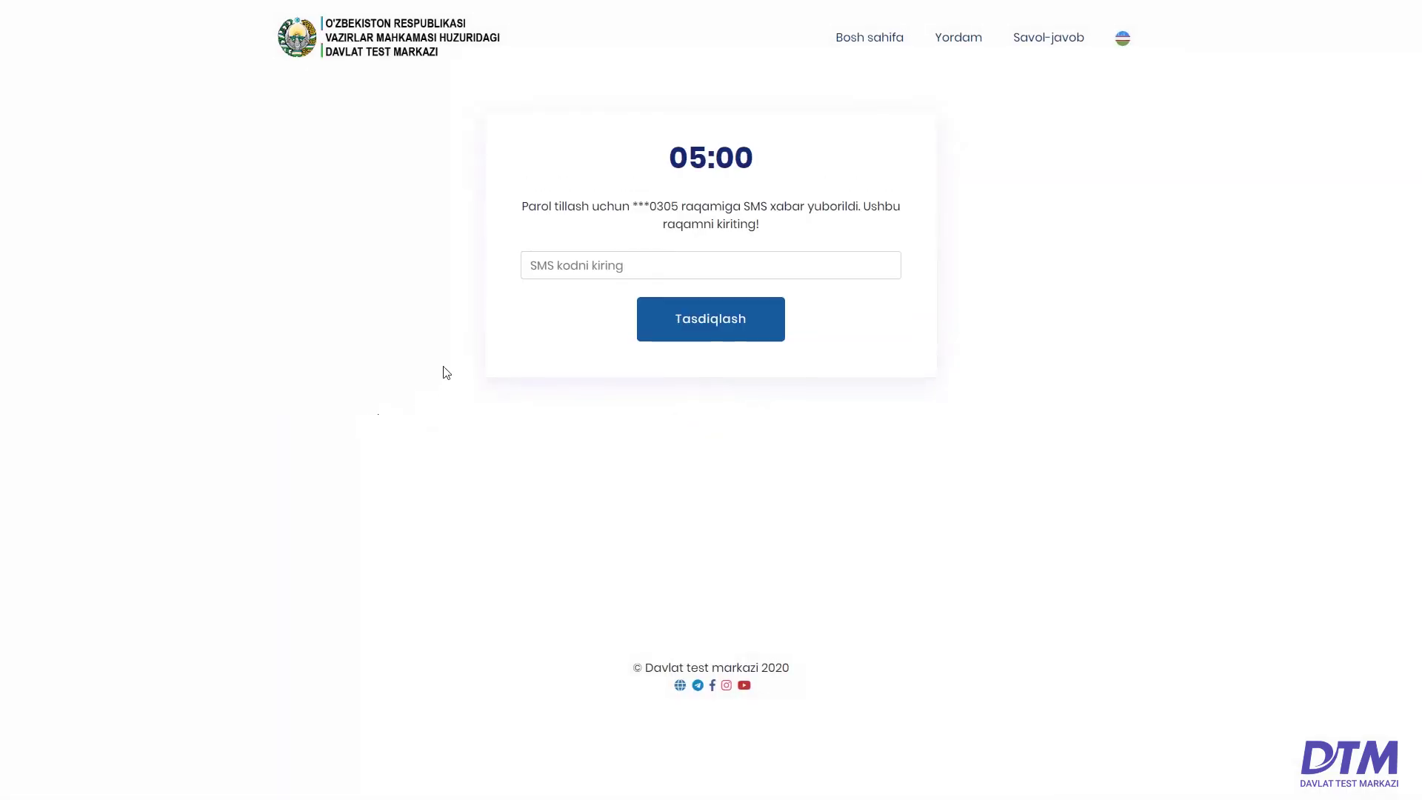
Enter the received SMS code and confirm it with Tasdiqlash.
left_click(540, 264)
left_click(535, 262)
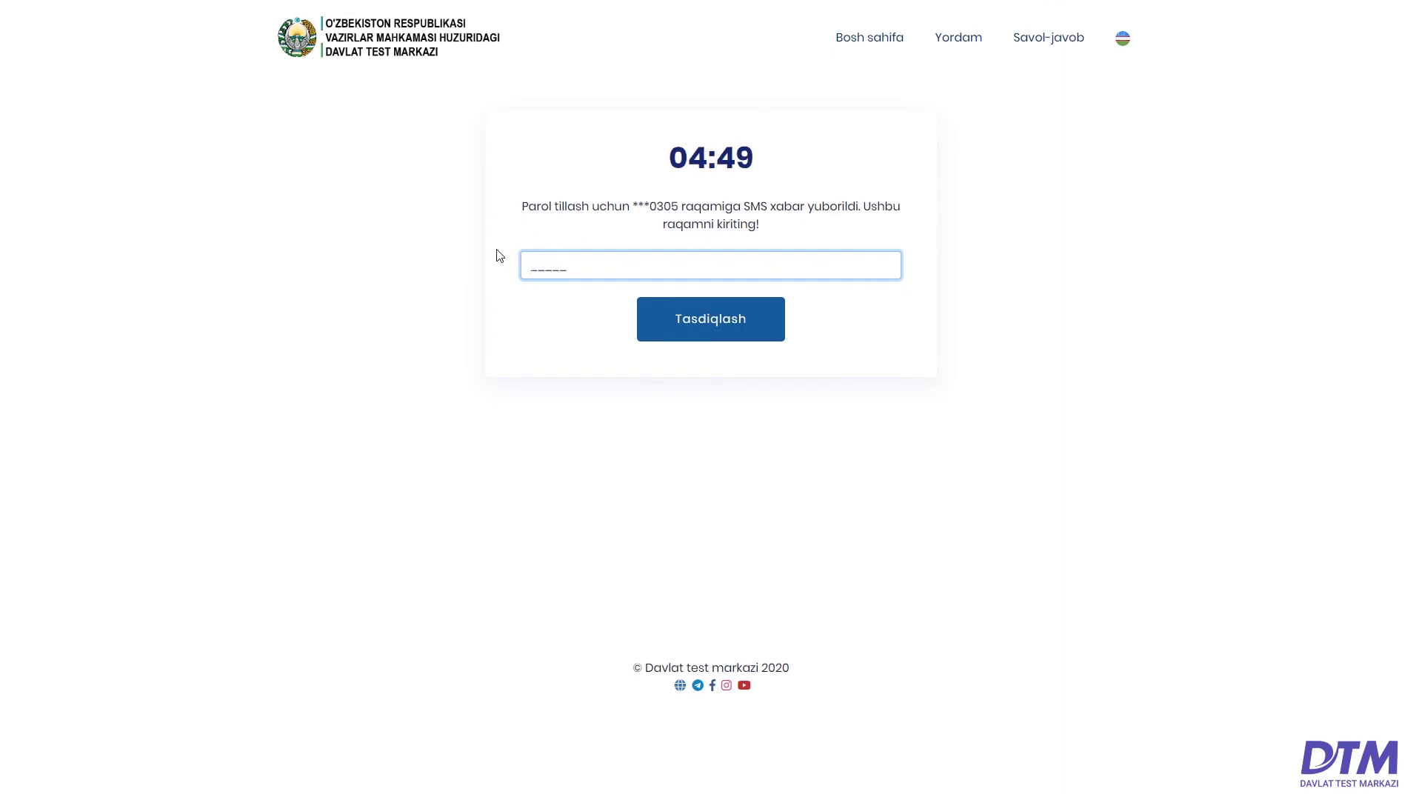
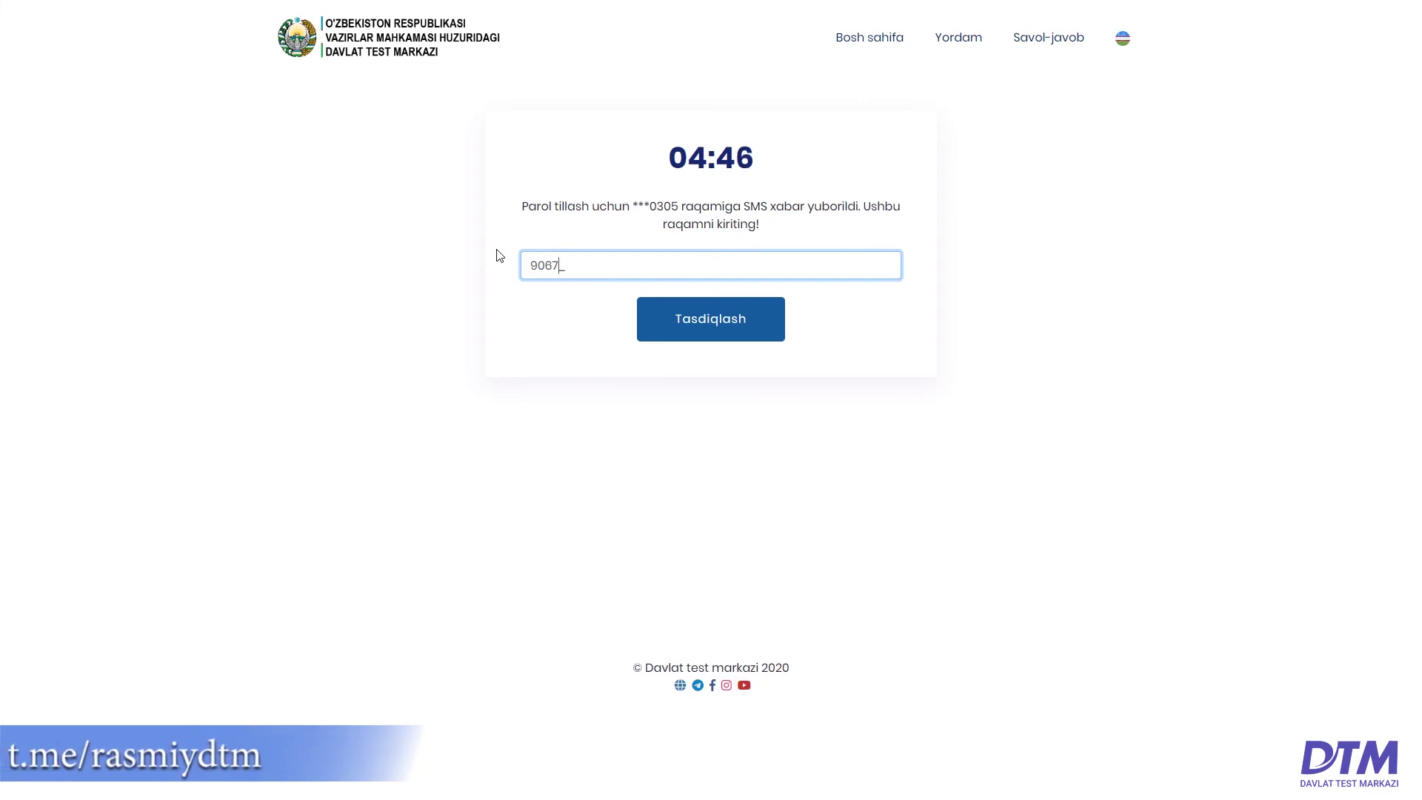
left_click(708, 320)
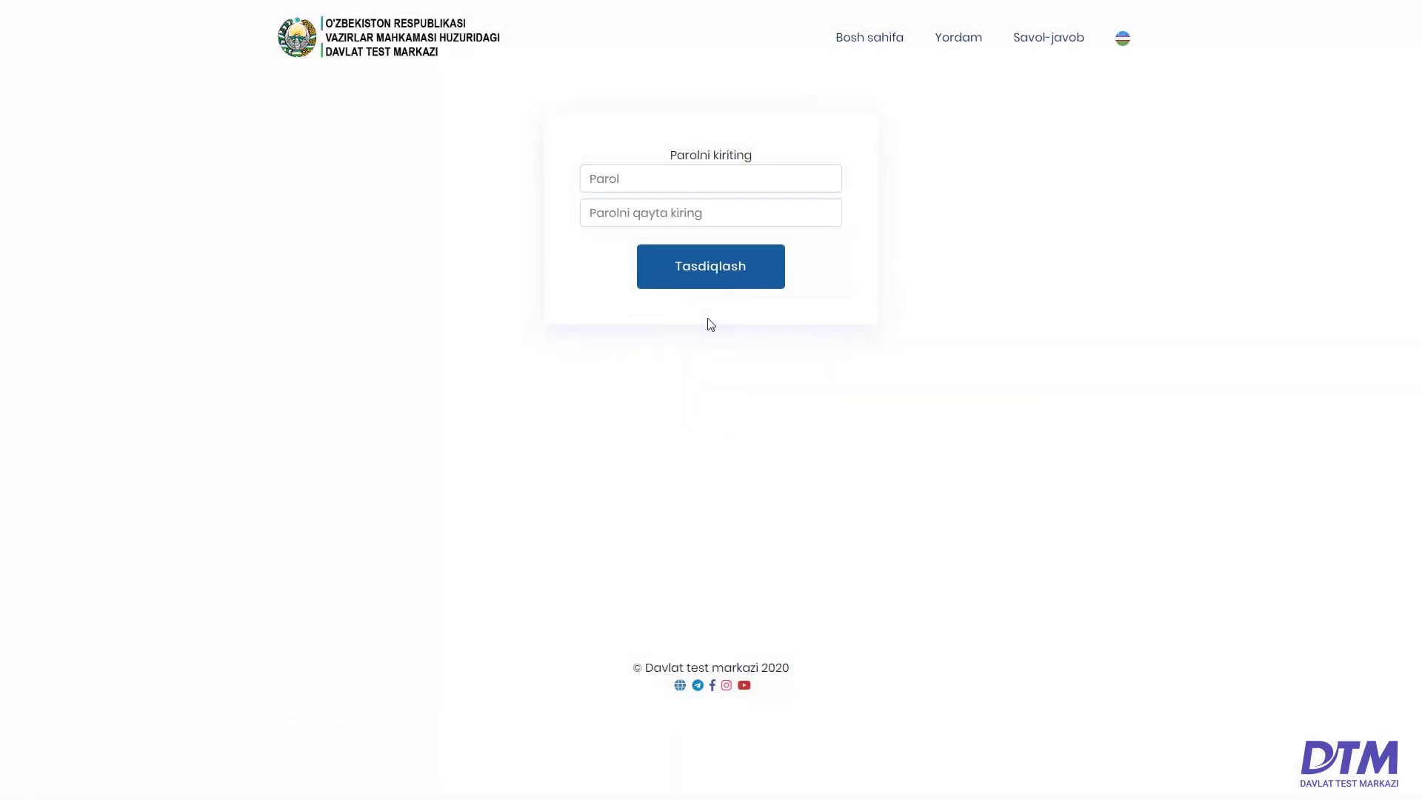
Enter and repeat the new account password, then confirm it with Tasdiqlash.
left_click(593, 179)
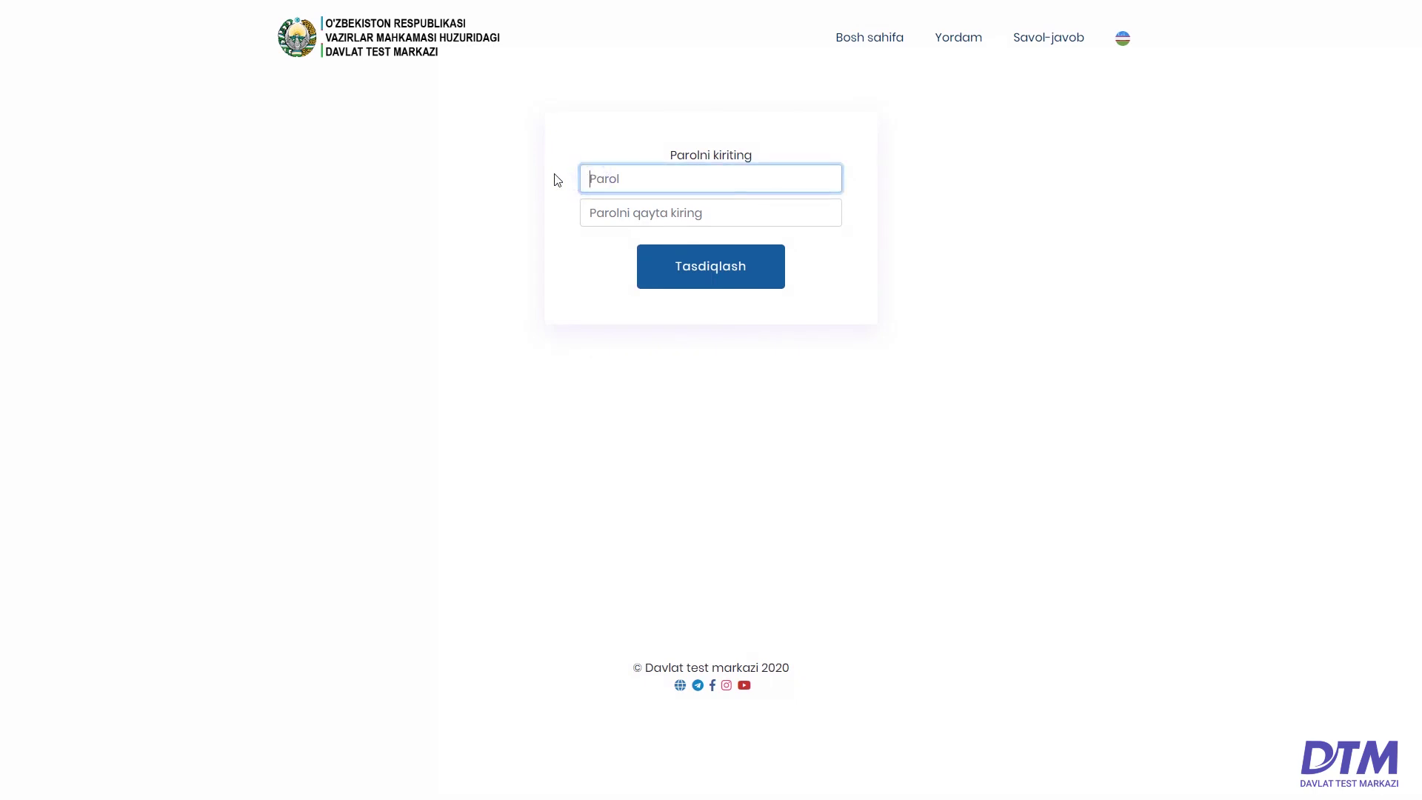
type("••")
left_click(600, 214)
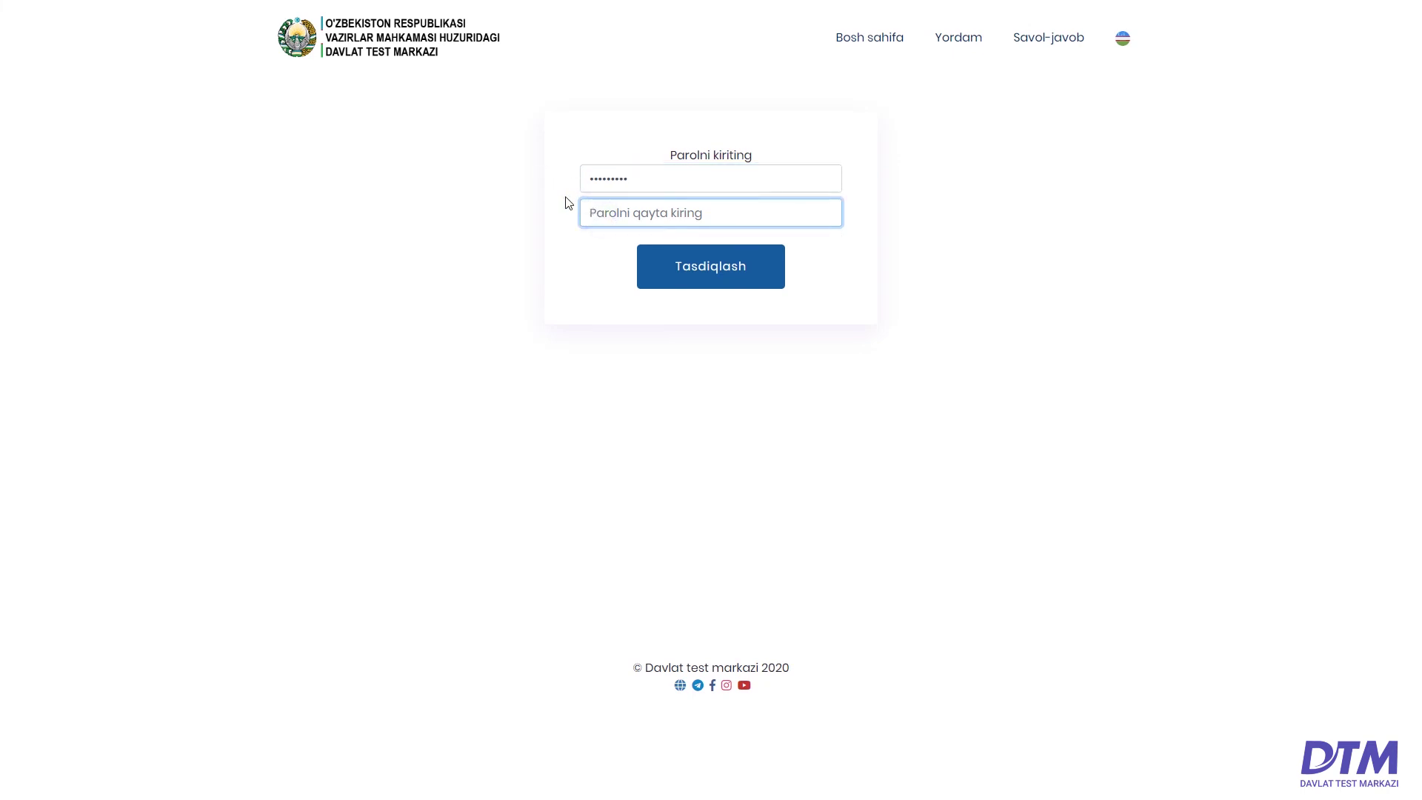
type("••")
left_click(706, 271)
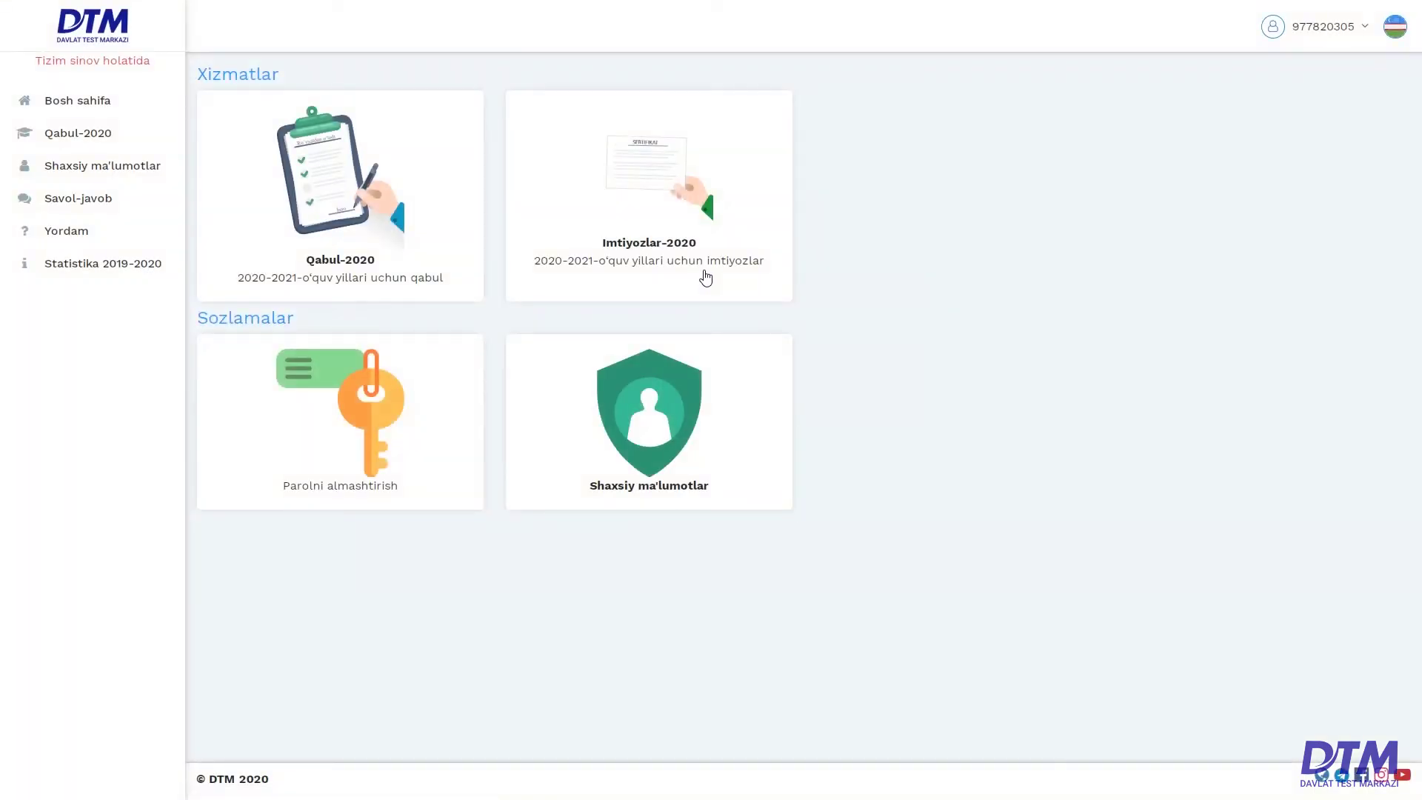
Reopen the Qabul-2020 application with Tahrirlash, keeping Kunduzgi as the study form.
left_click(346, 197)
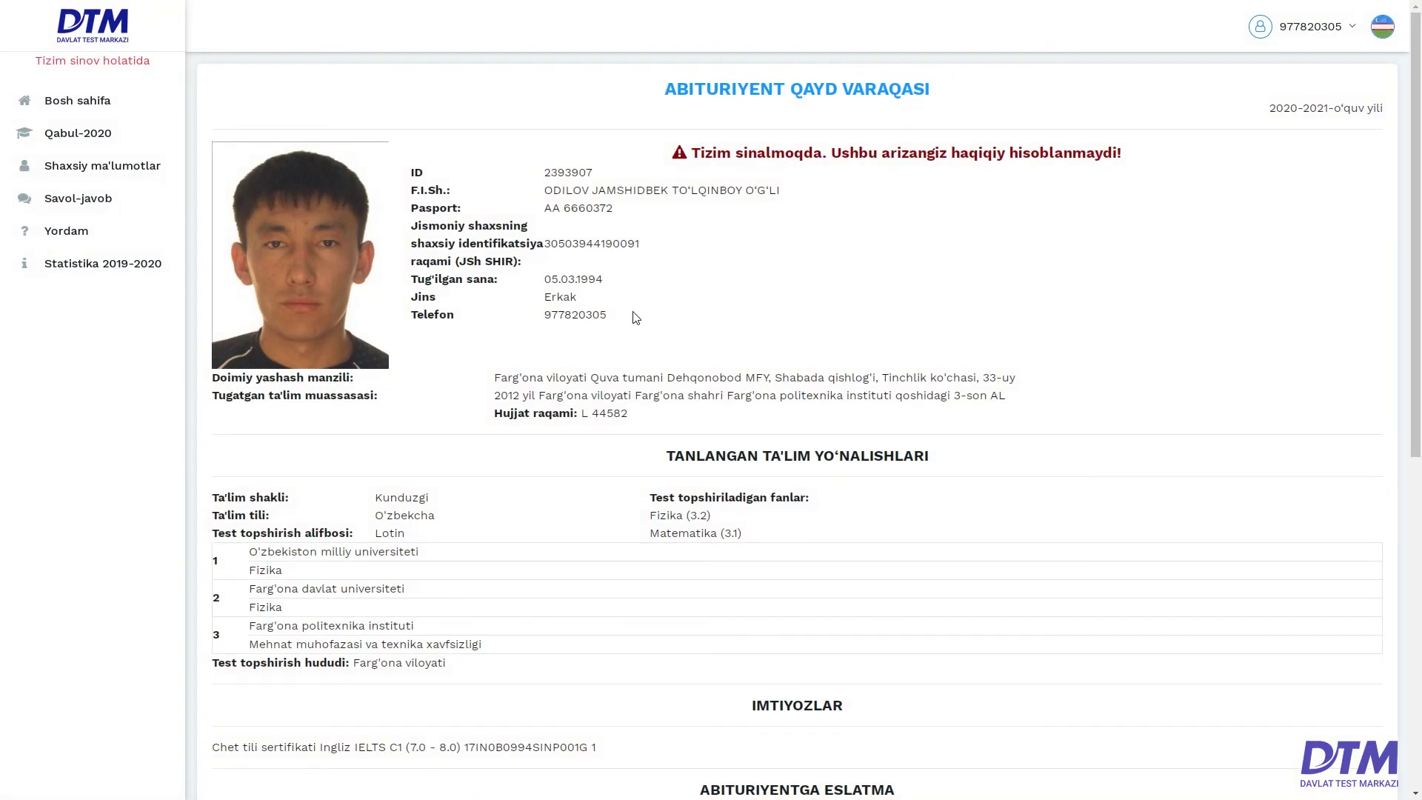
scroll(644, 319, "down", 5)
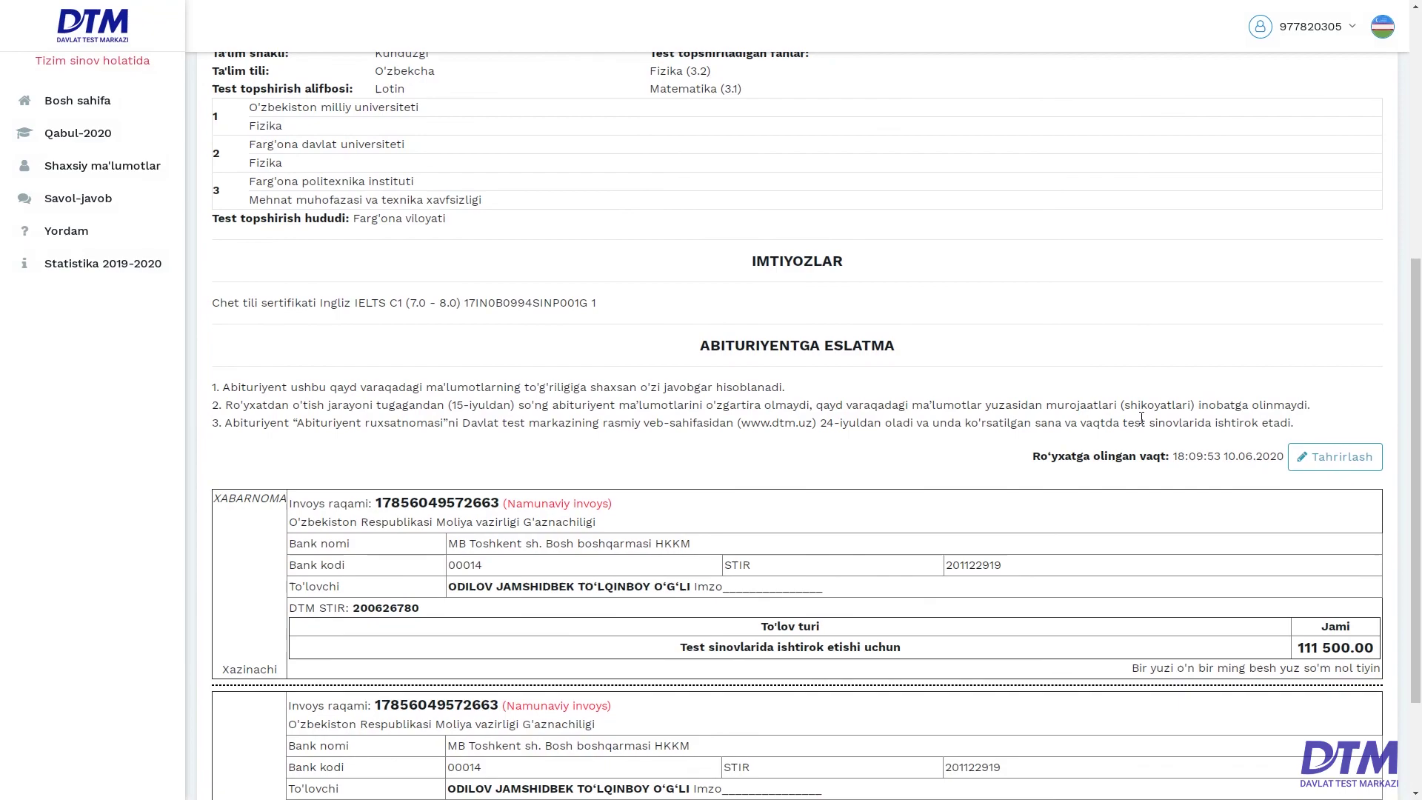
left_click(1336, 459)
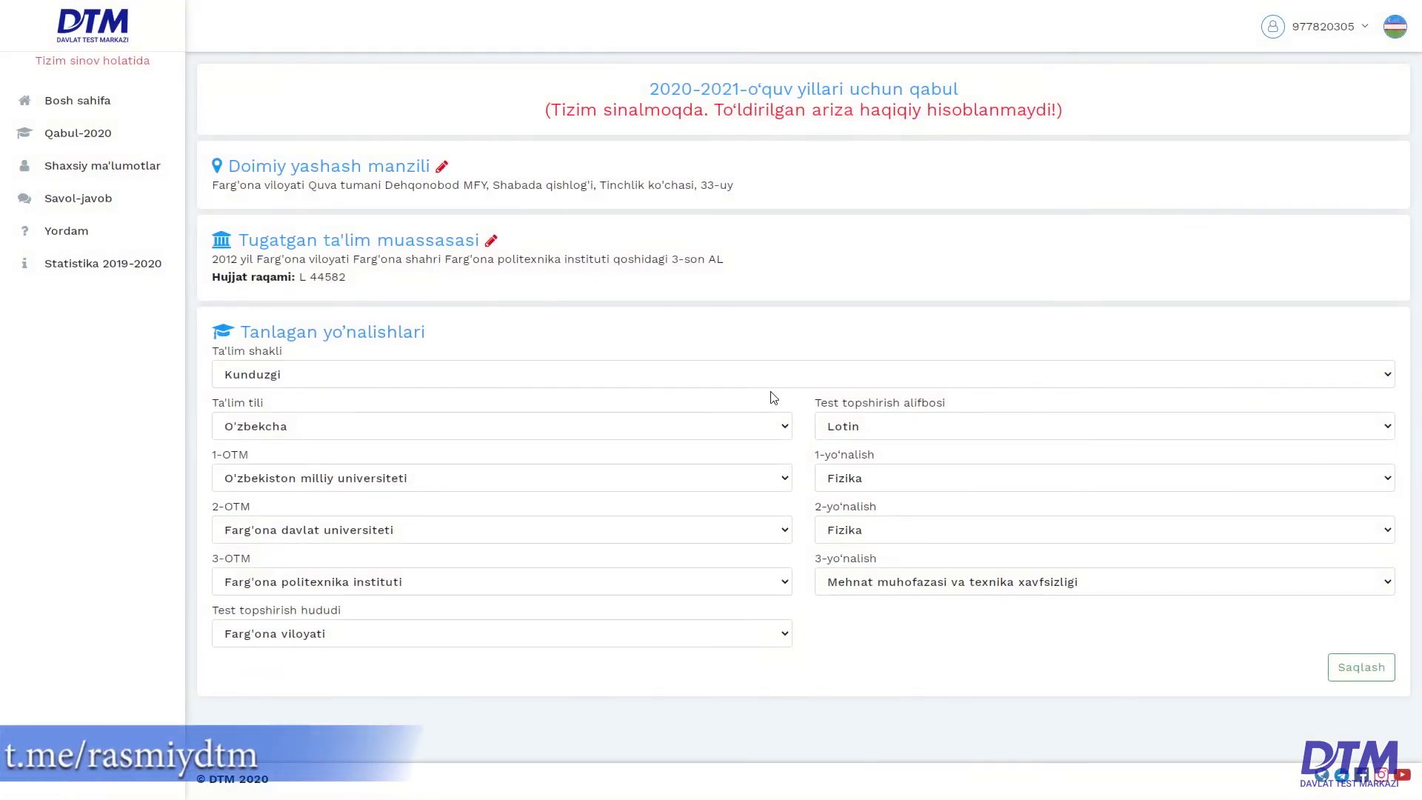
left_click(716, 376)
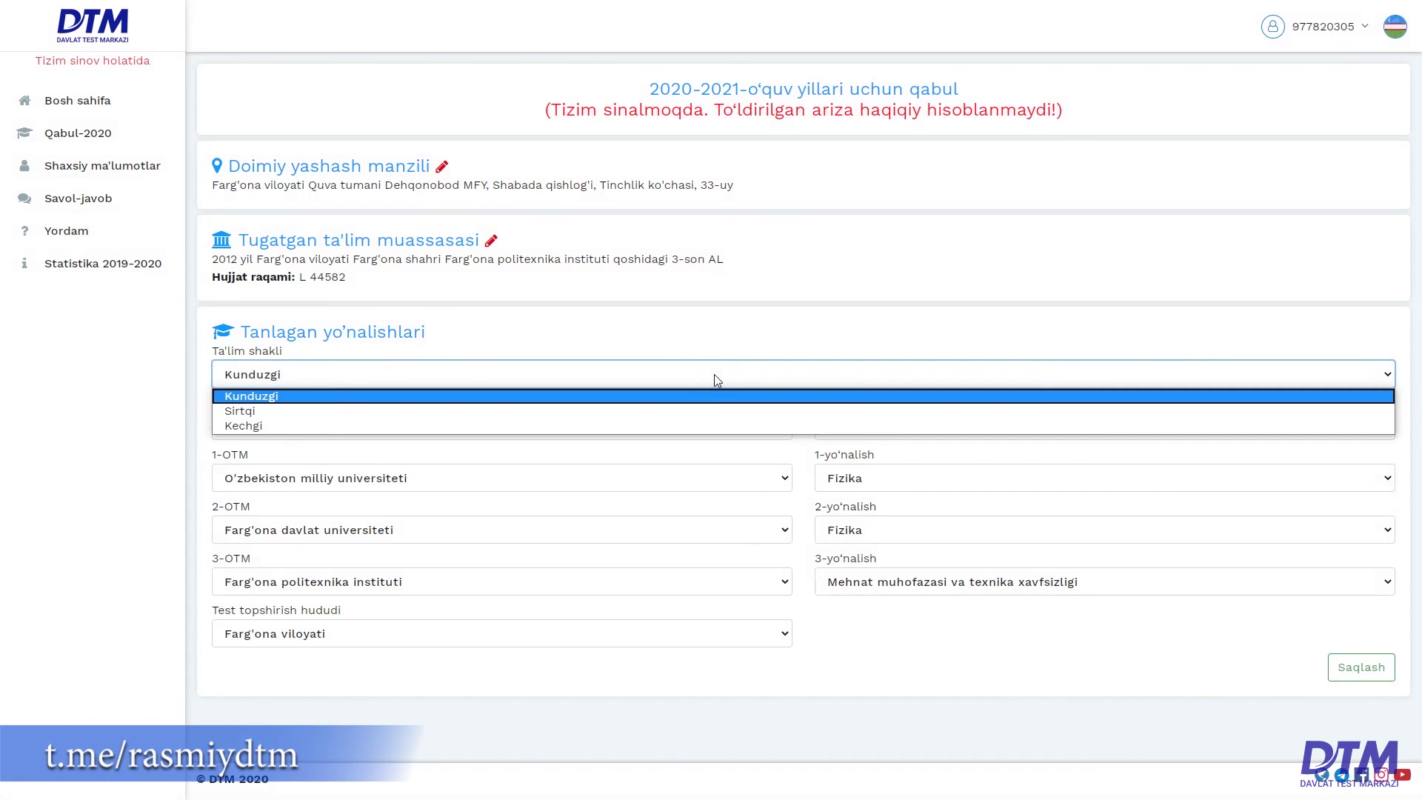
left_click(716, 380)
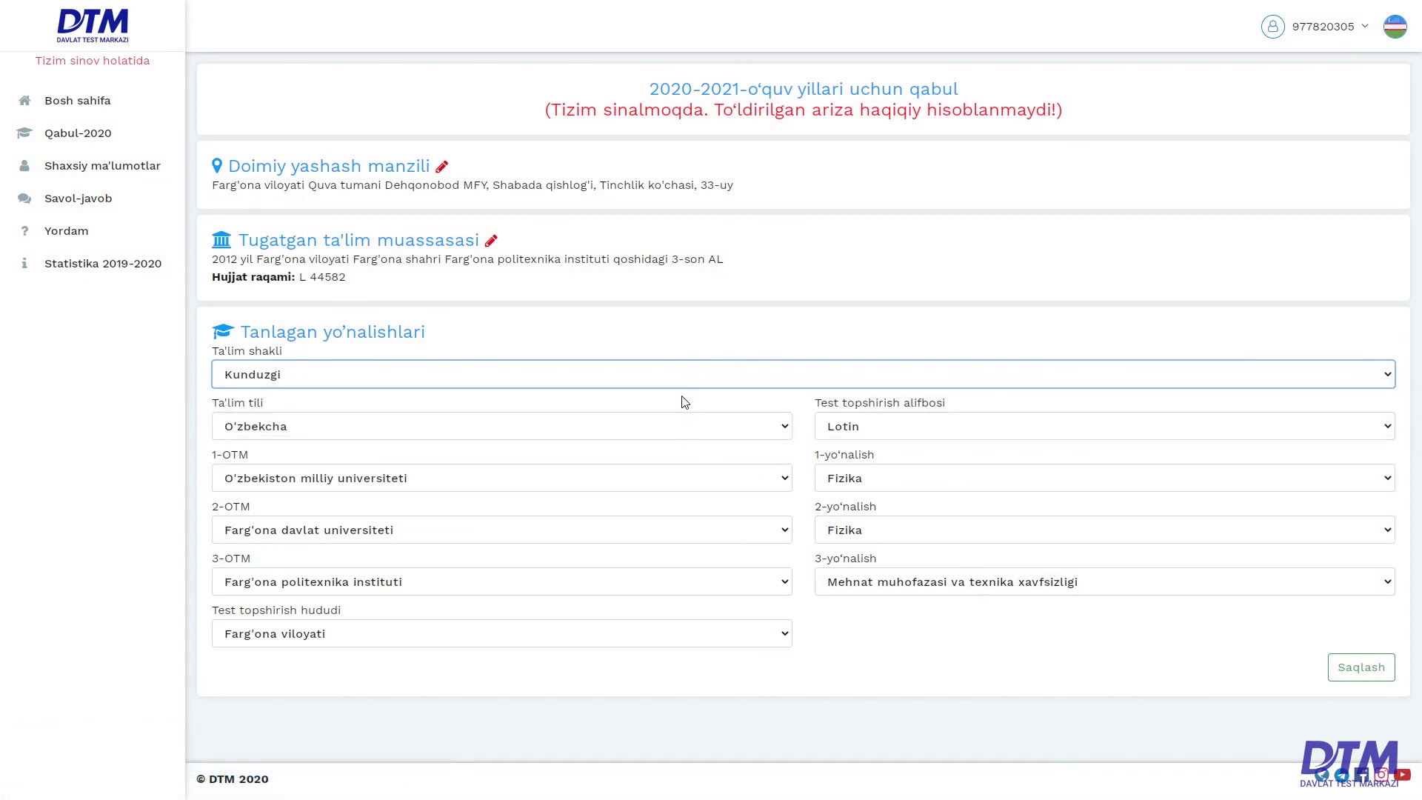
Review the permanent address, keeping Farg'ona viloyati and Quva tumani, and close without saving.
left_click(443, 168)
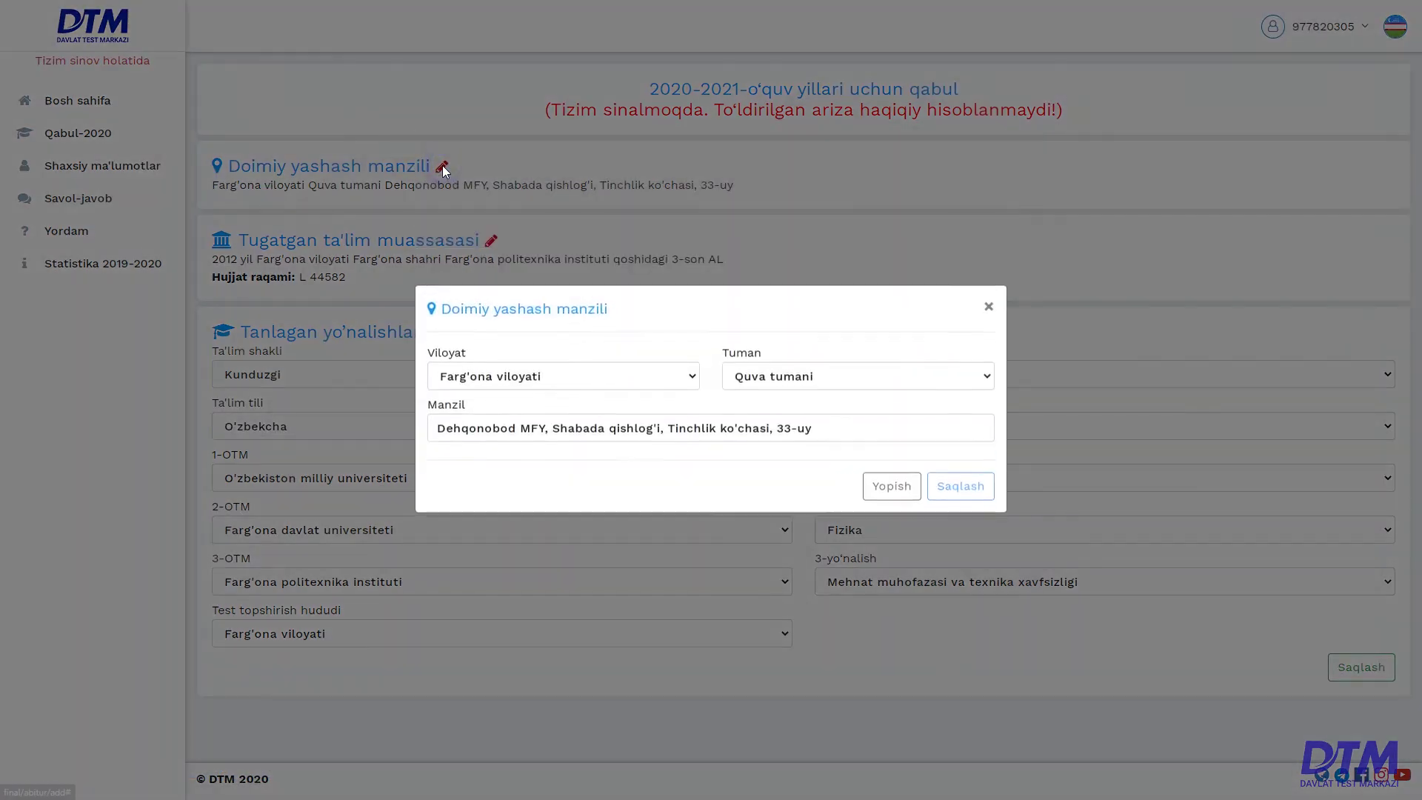
left_click(558, 378)
left_click(559, 378)
left_click(764, 381)
left_click(766, 382)
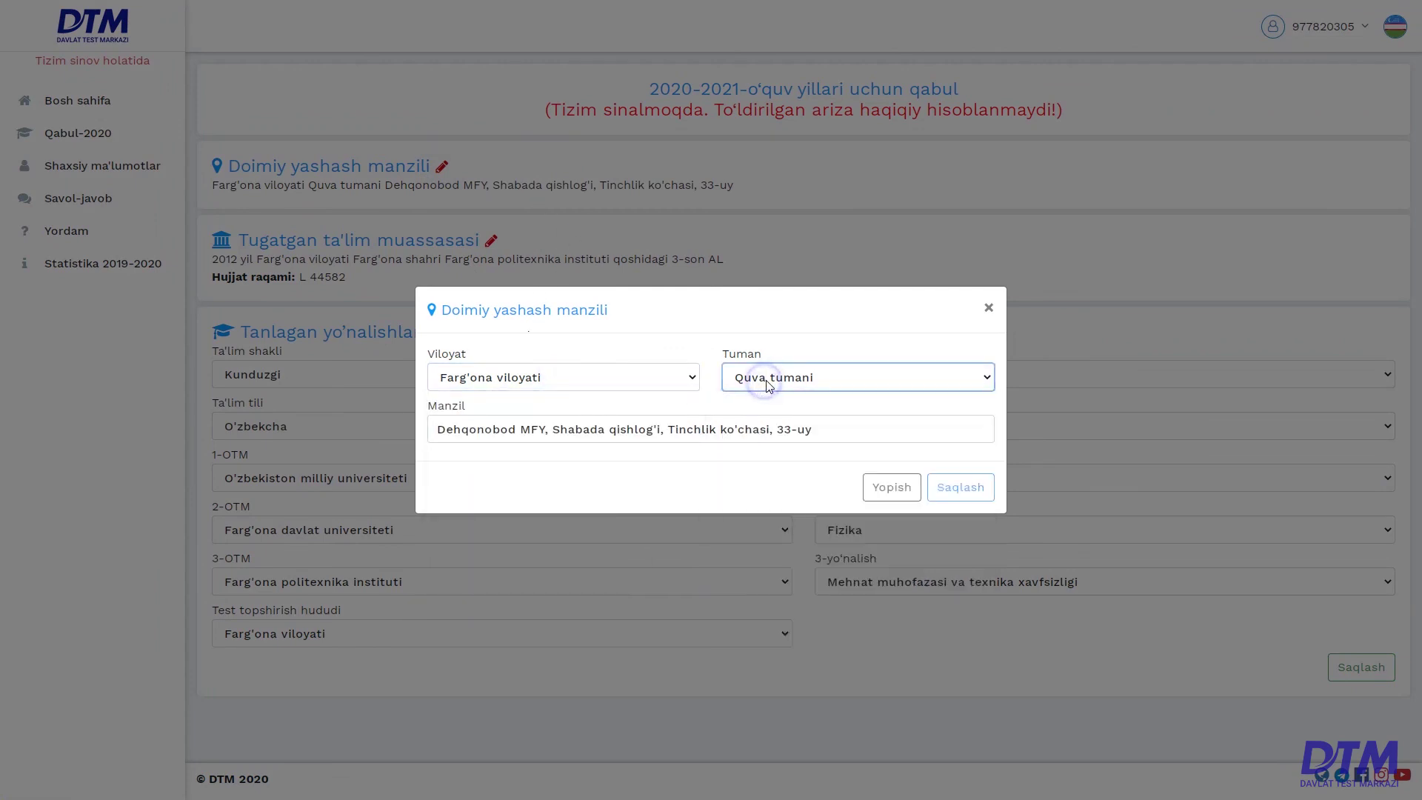
left_click(842, 430)
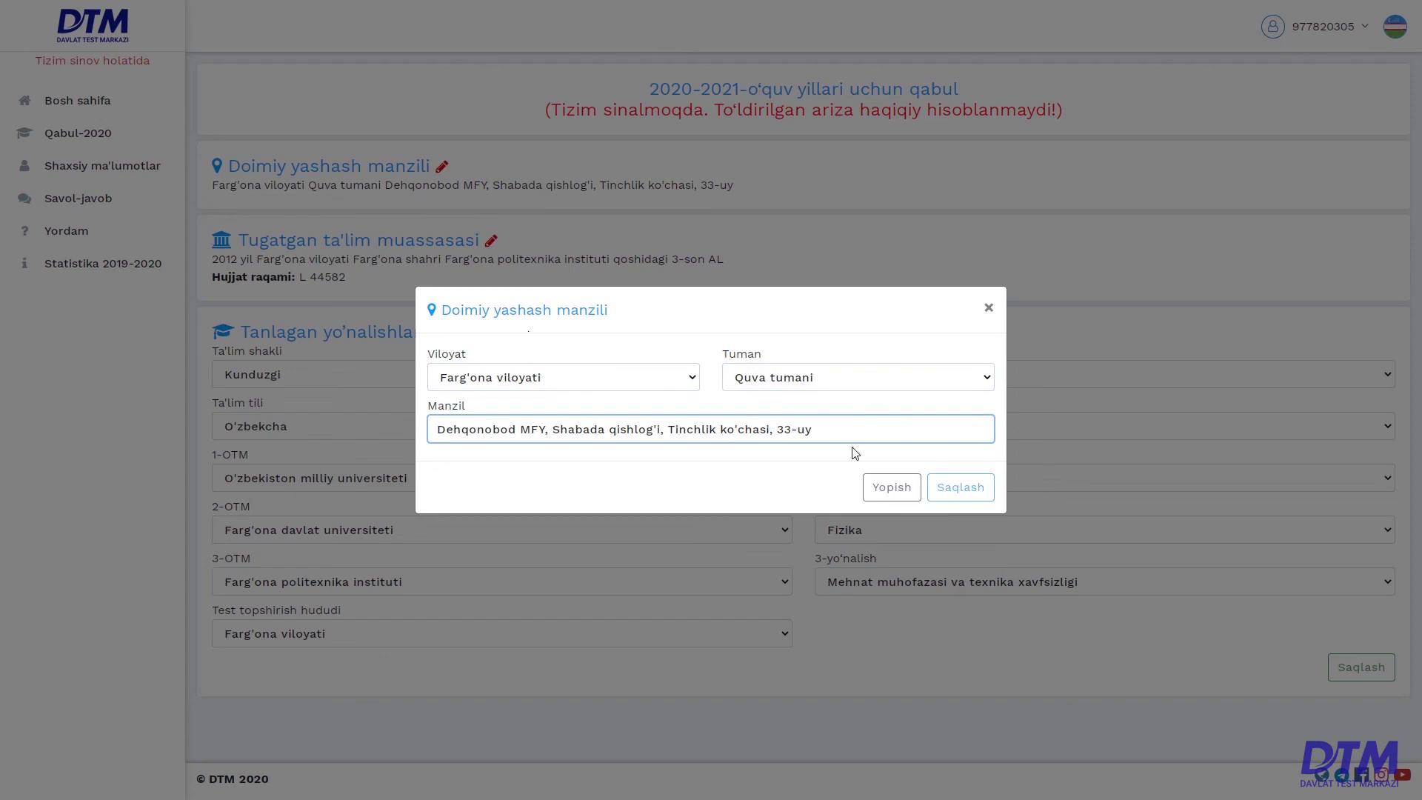
left_click(891, 486)
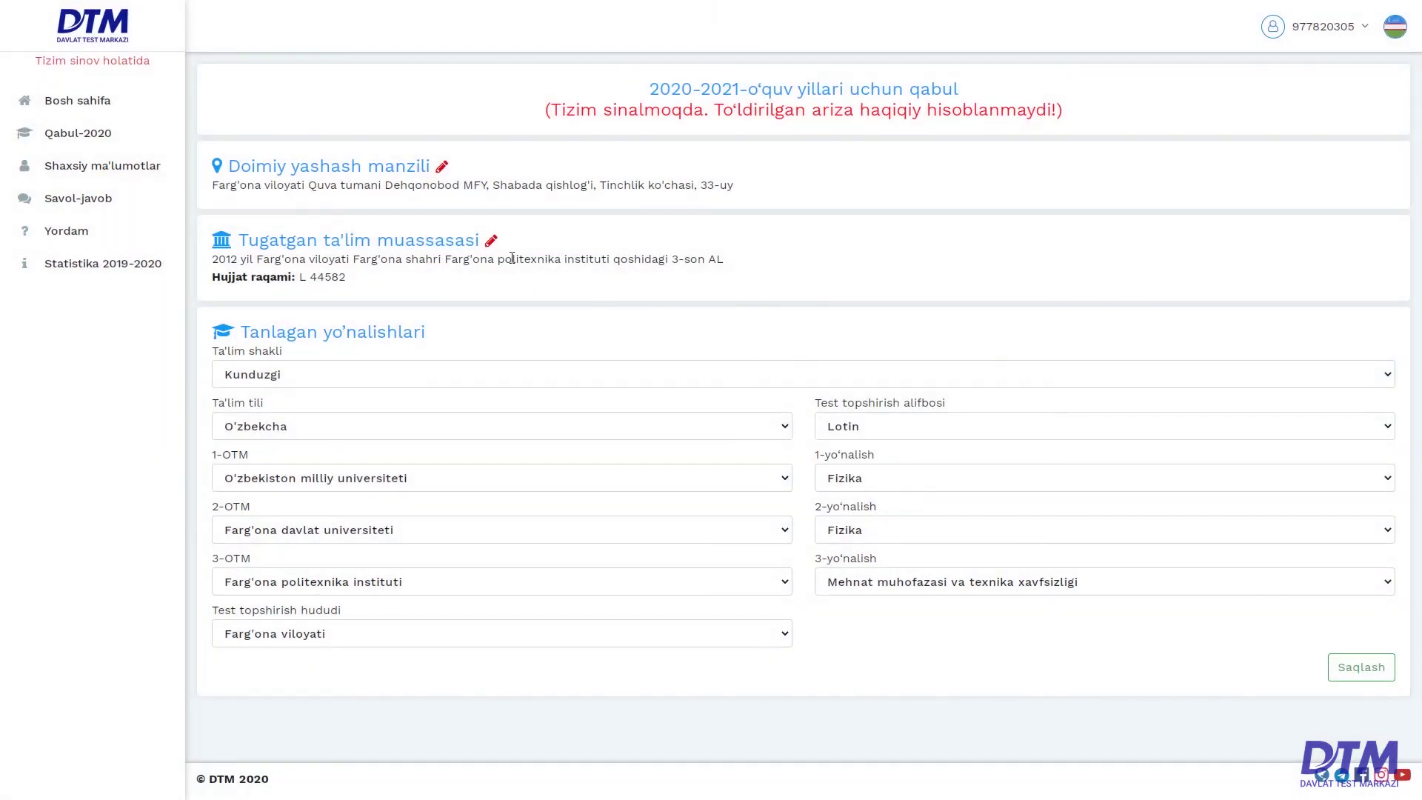
Review the graduated institution details, close without saving, and return to Bosh sahifa.
left_click(492, 242)
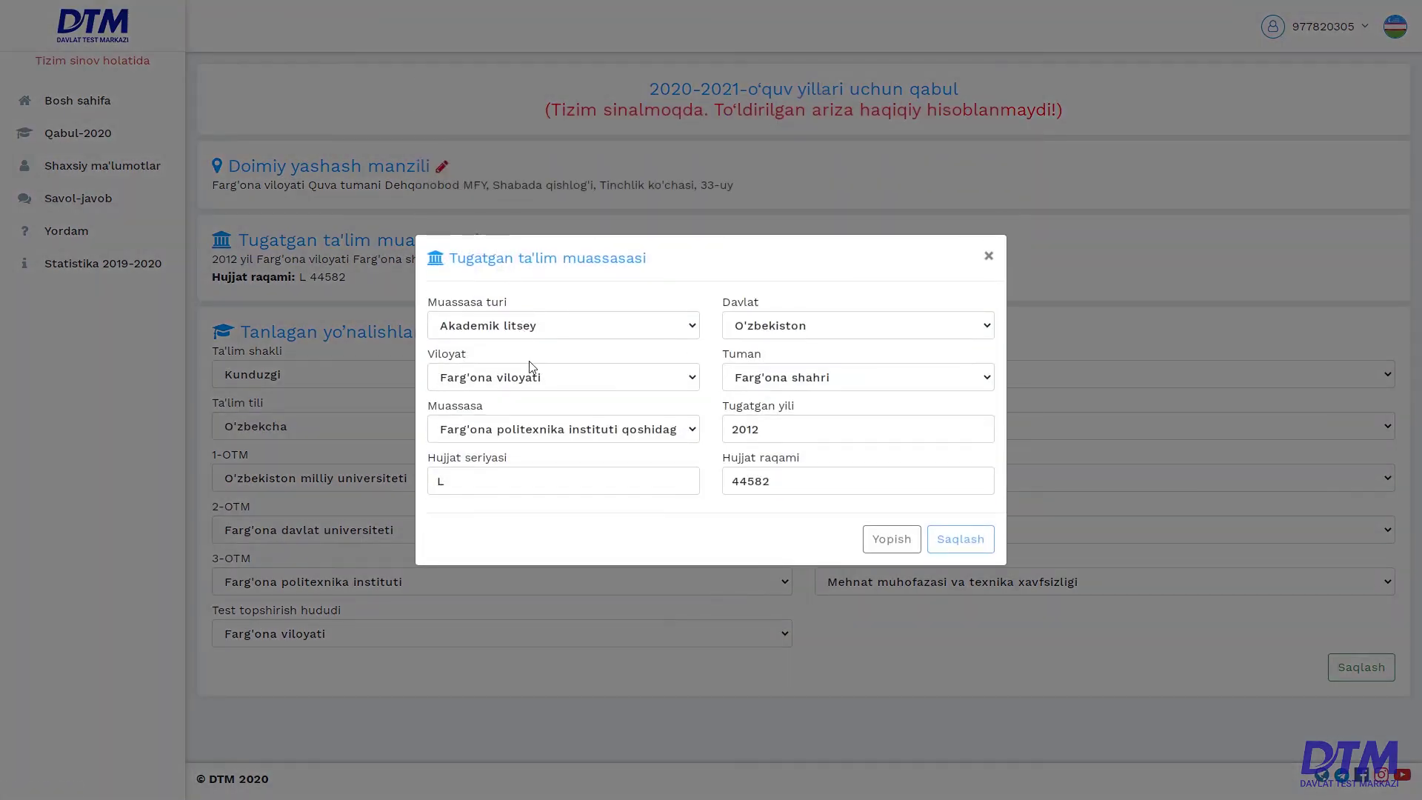
left_click(884, 543)
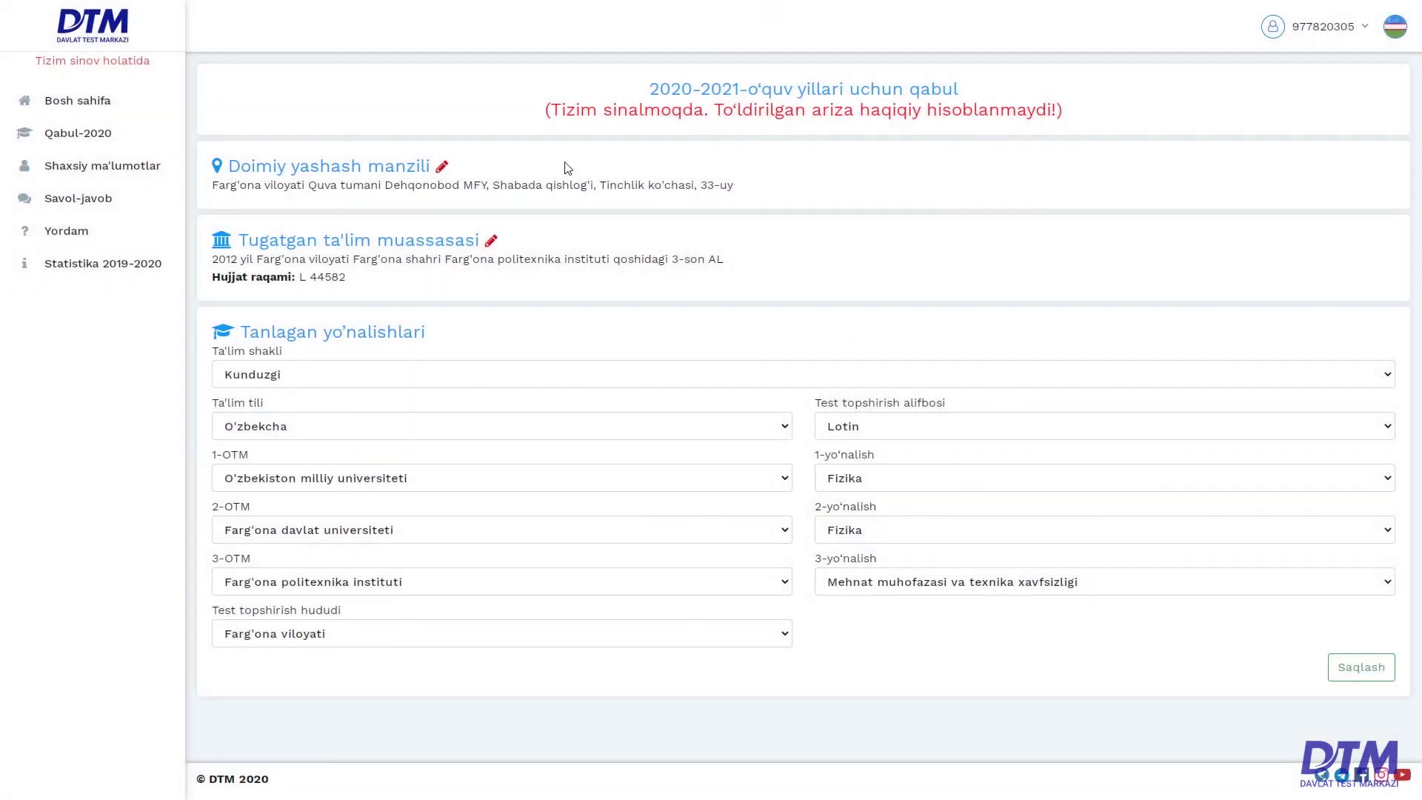
left_click(113, 106)
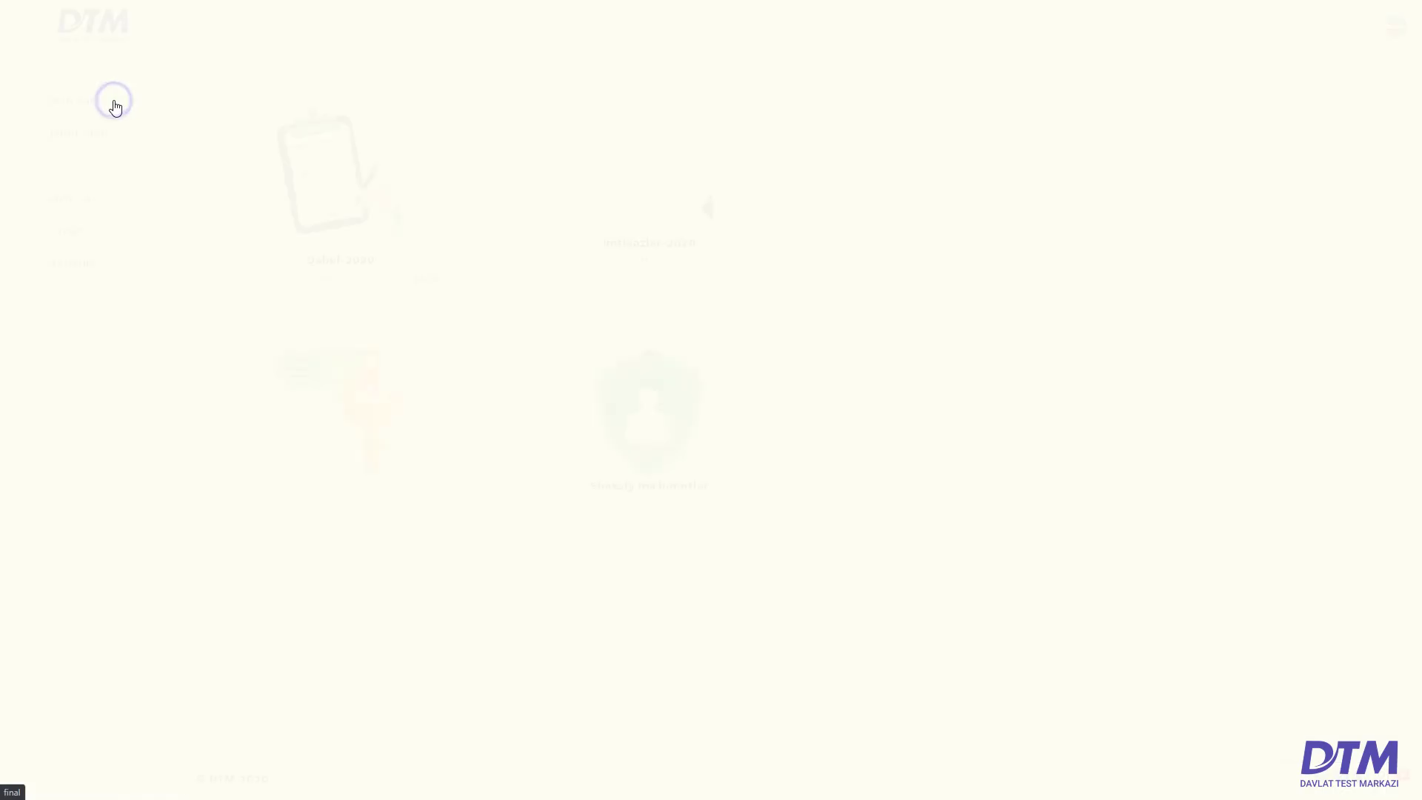